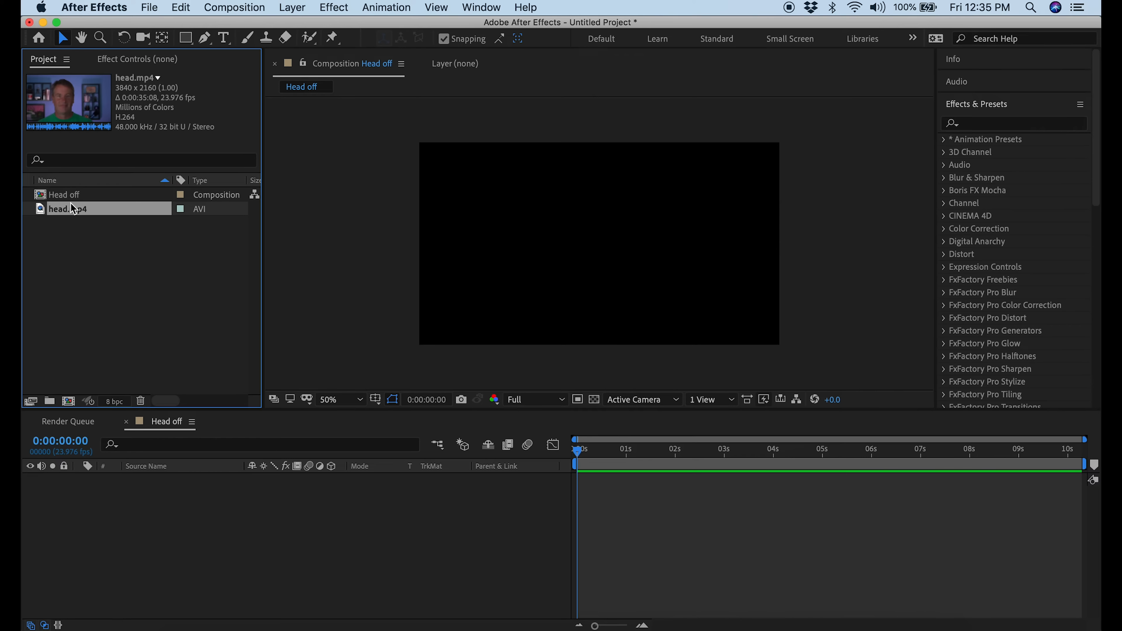
# Add head.mp4 to the Head off composition and scale the layer down to fit the frame
pyautogui.moveTo(71, 213); pyautogui.dragTo(173, 511)
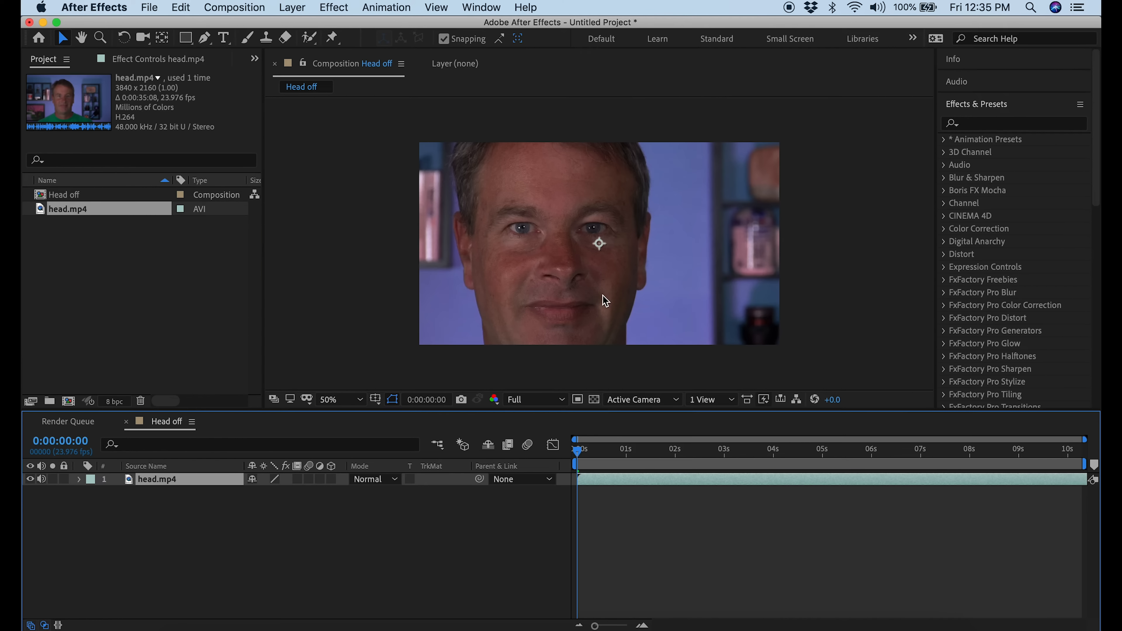
pyautogui.press(',')
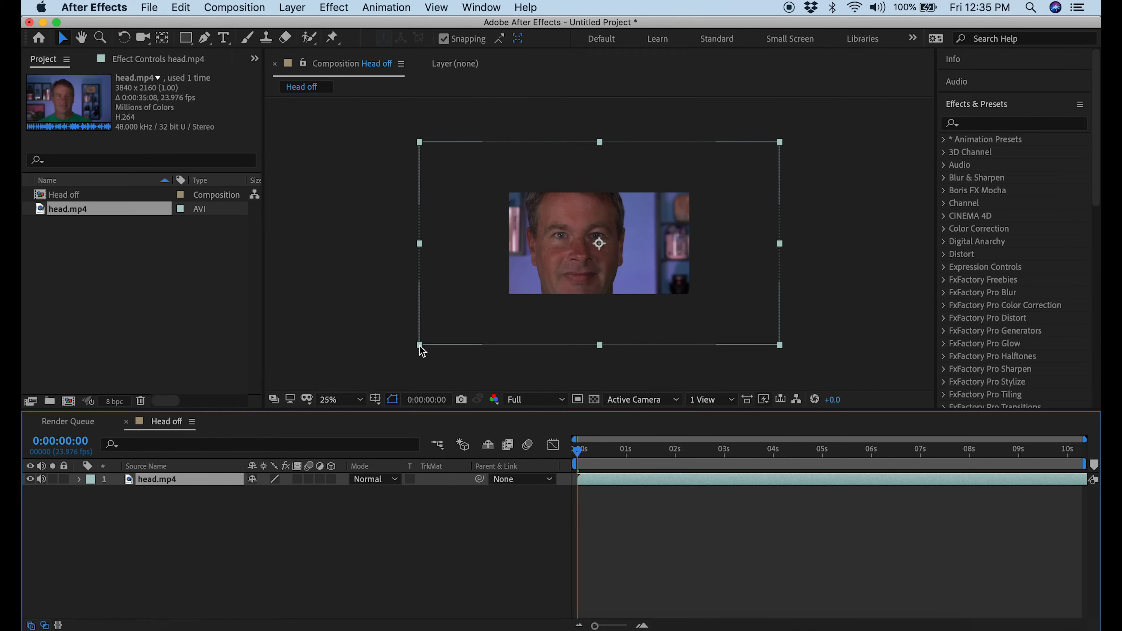
pyautogui.moveTo(420, 347); pyautogui.dragTo(508, 308)
pyautogui.press('.')
pyautogui.press('.')
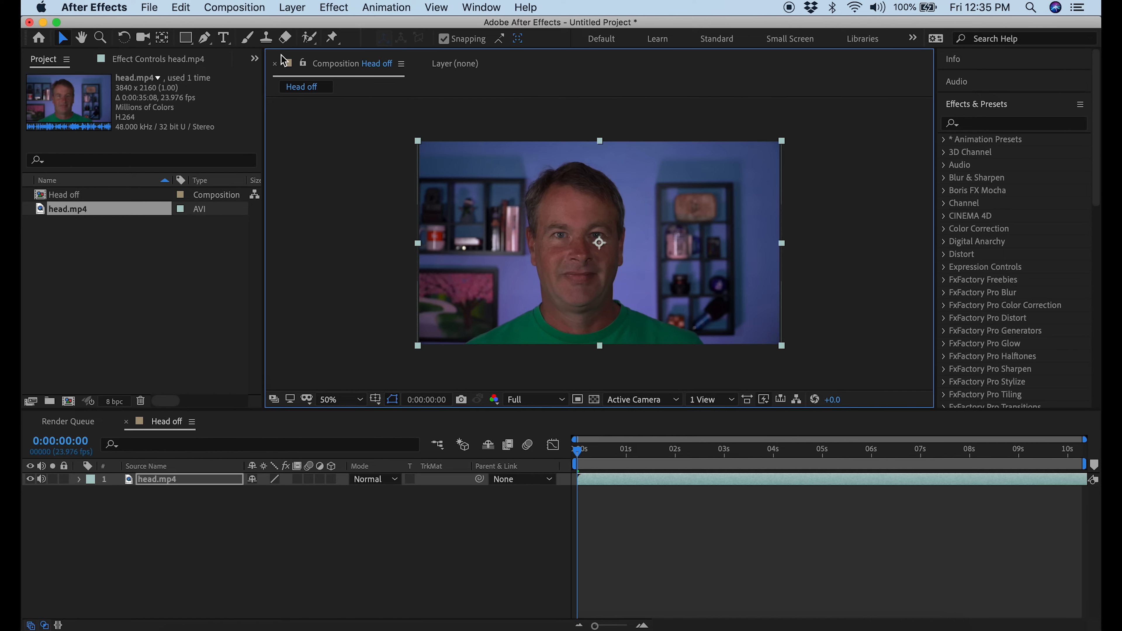
# Open the head.mp4 layer in an enlarged Layer view and select the head and neck with the Roto Brush tool
pyautogui.click(308, 37)
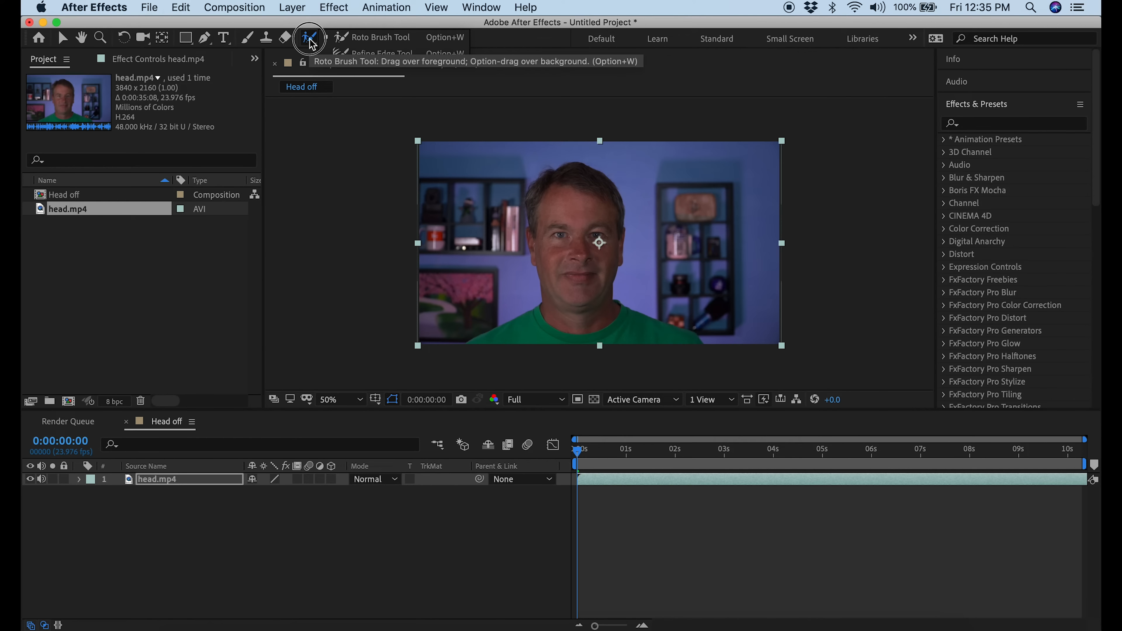
pyautogui.click(363, 44)
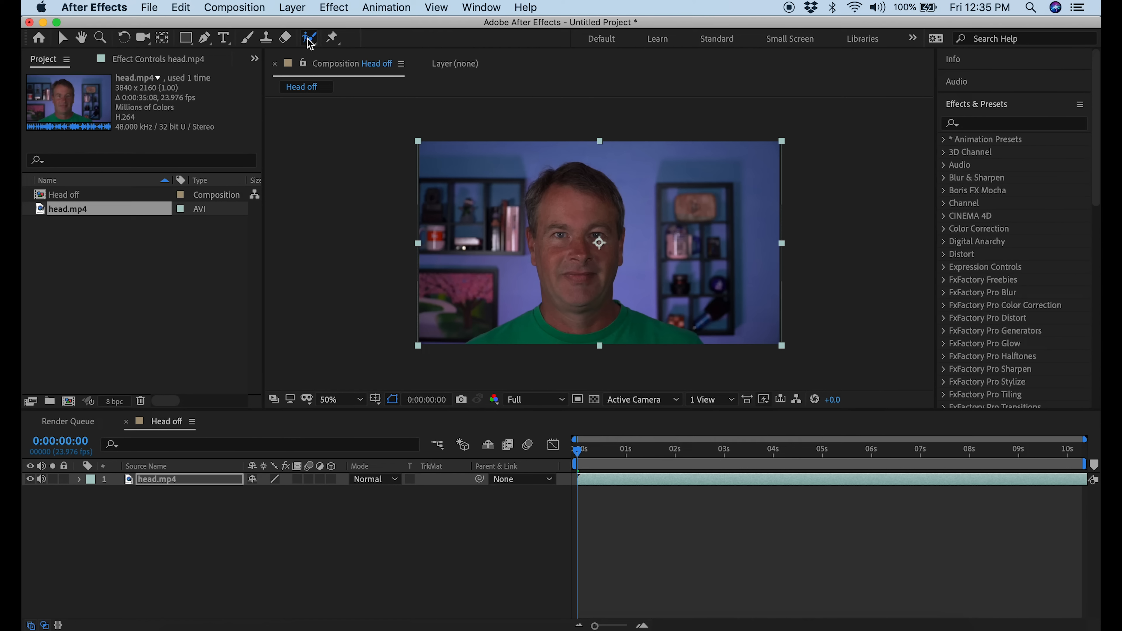
pyautogui.doubleClick(163, 483)
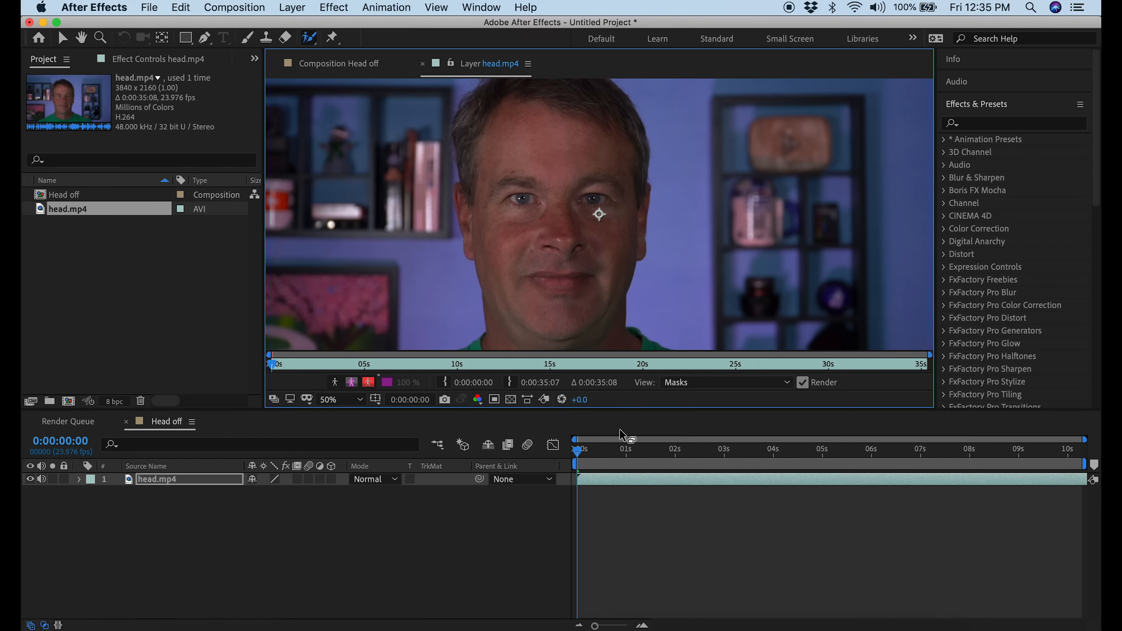
pyautogui.moveTo(620, 410); pyautogui.dragTo(609, 534)
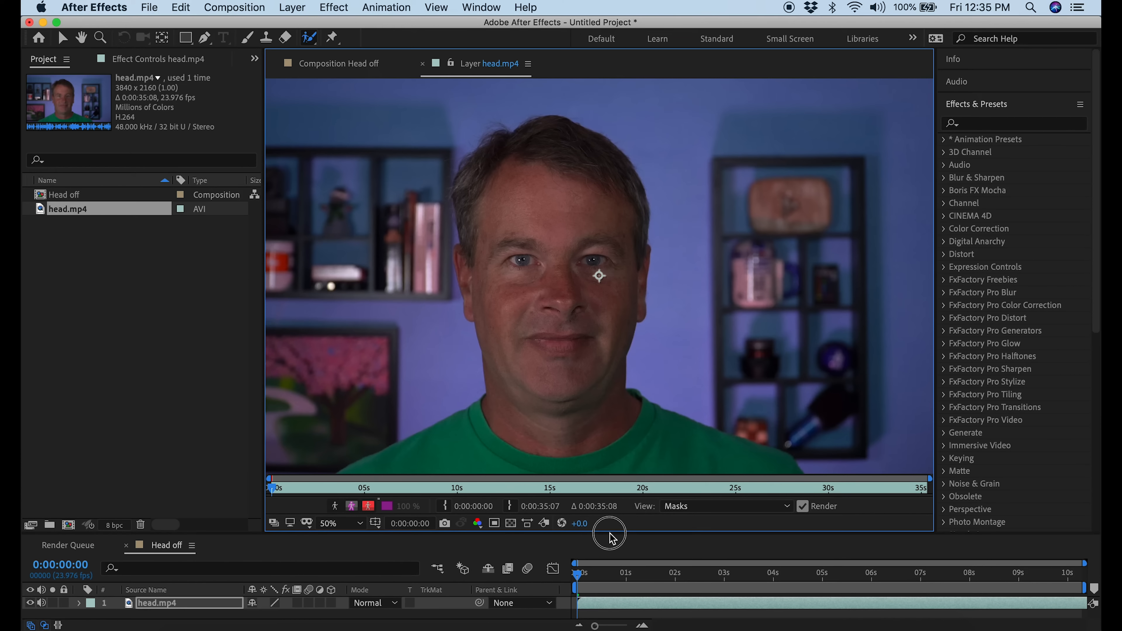
pyautogui.press(',')
pyautogui.press(',')
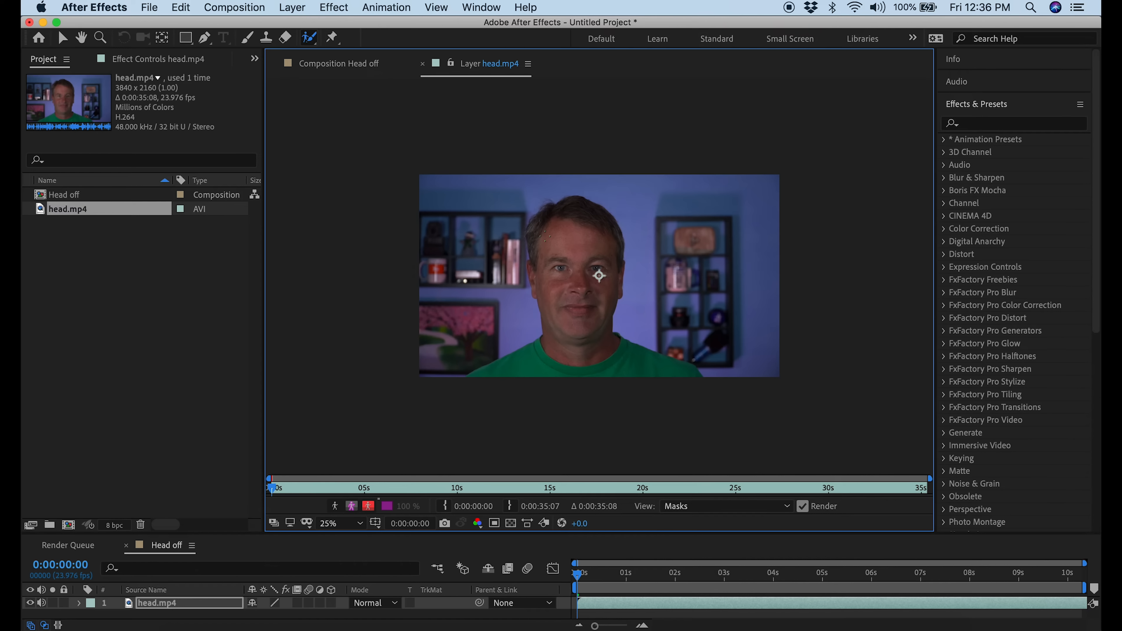
pyautogui.moveTo(544, 231)
pyautogui.mouseDown()
pyautogui.moveTo(589, 233)
pyautogui.moveTo(604, 286)
pyautogui.moveTo(592, 318)
pyautogui.moveTo(570, 324)
pyautogui.moveTo(555, 309)
pyautogui.moveTo(545, 225)
pyautogui.mouseUp()
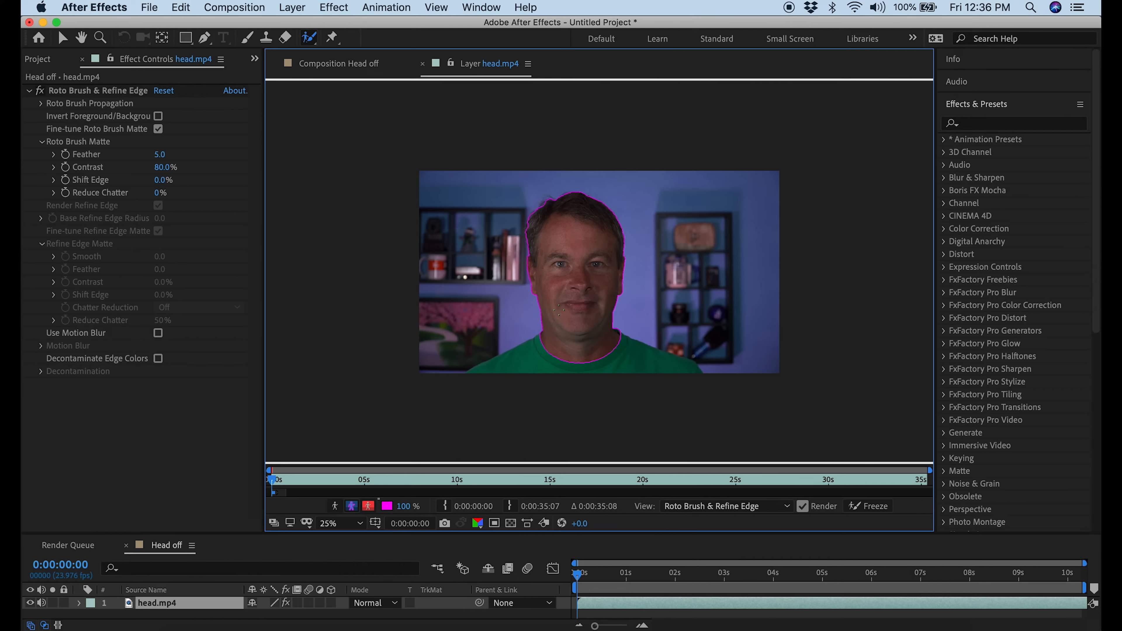
# Extend the Roto Brush selection to include the missing hair along the image-left side of the head
pyautogui.moveTo(270, 481); pyautogui.dragTo(270, 483)
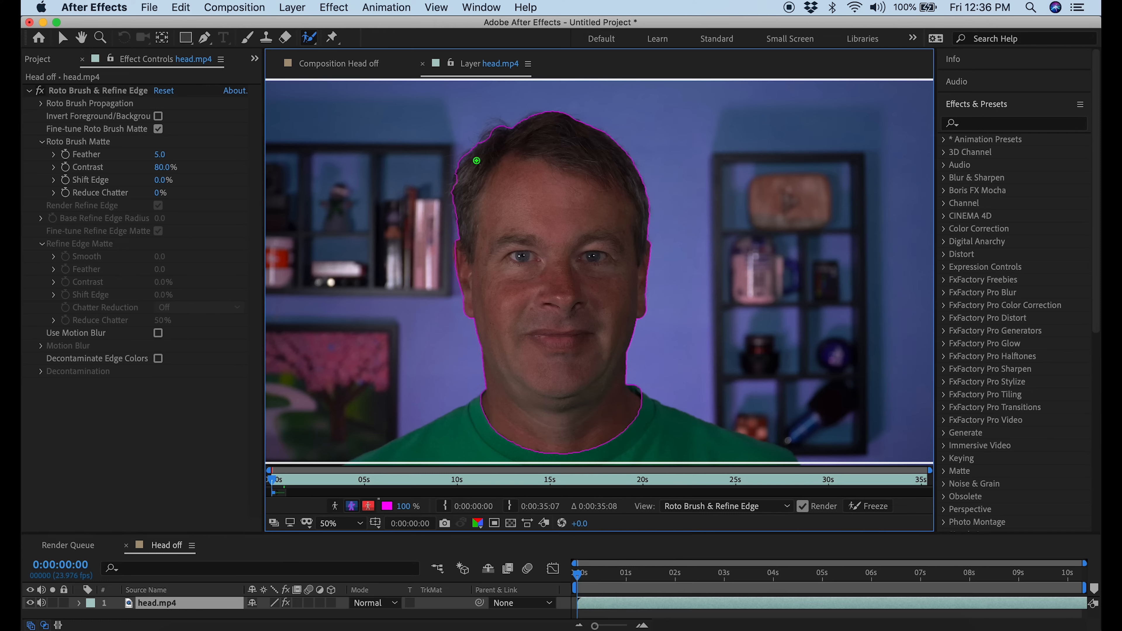
pyautogui.moveTo(462, 162); pyautogui.dragTo(455, 216)
pyautogui.moveTo(446, 169); pyautogui.dragTo(449, 230)
# Paint a Refine Edge stroke along the hair from ear to ear over the head, and display the cutout on black
pyautogui.click(311, 40)
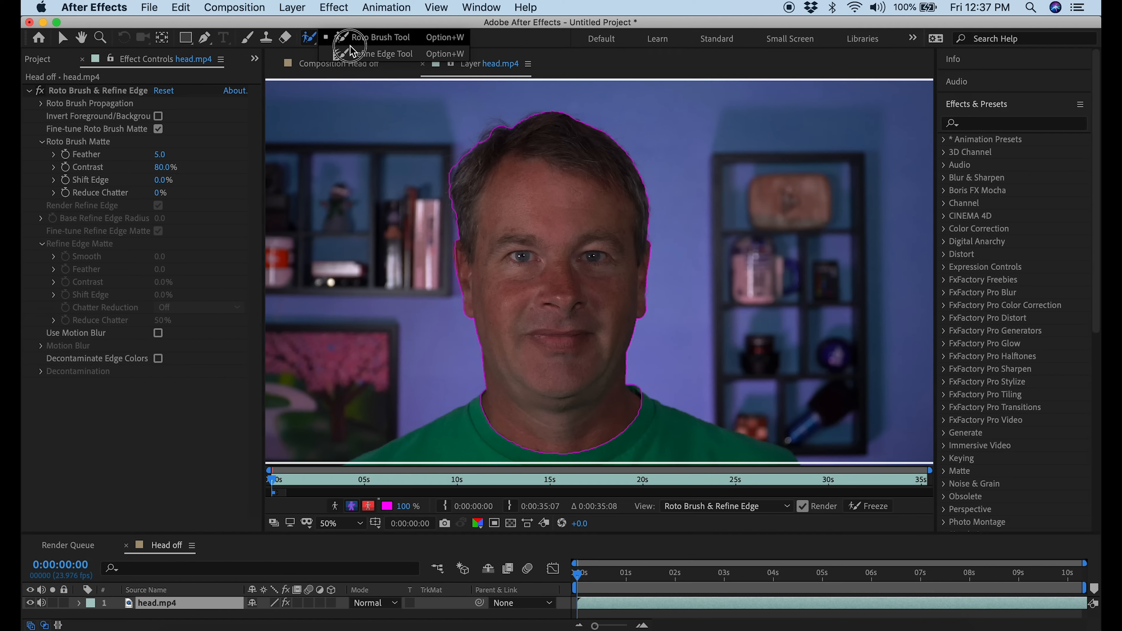
pyautogui.click(378, 55)
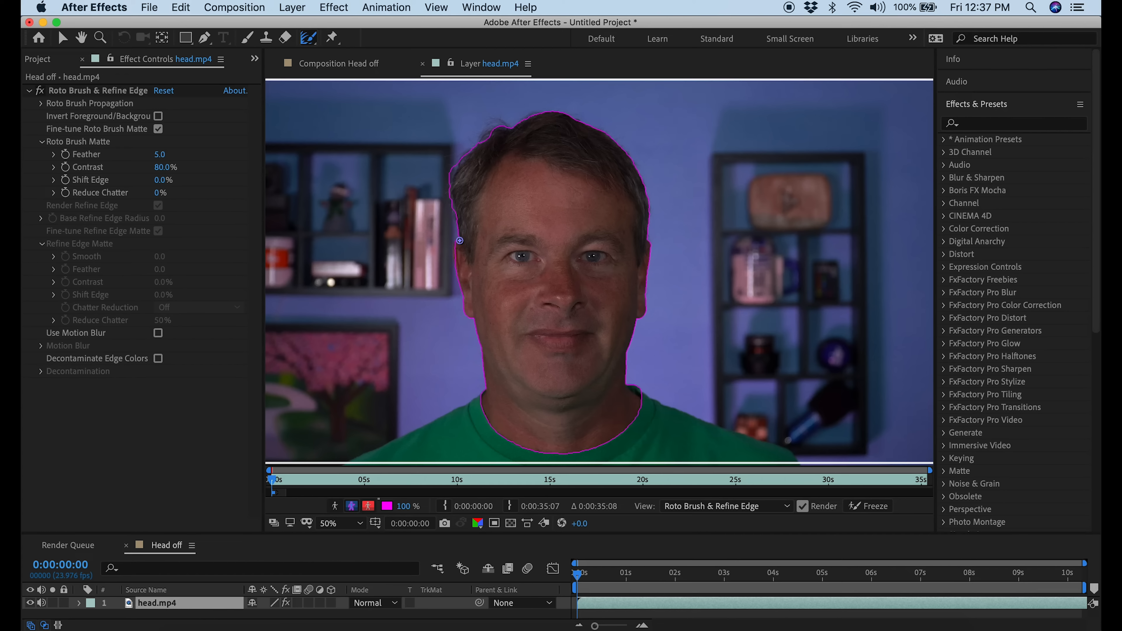
pyautogui.moveTo(457, 237)
pyautogui.mouseDown()
pyautogui.moveTo(453, 163)
pyautogui.moveTo(495, 121)
pyautogui.moveTo(551, 110)
pyautogui.moveTo(616, 136)
pyautogui.moveTo(643, 177)
pyautogui.moveTo(648, 239)
pyautogui.mouseUp()
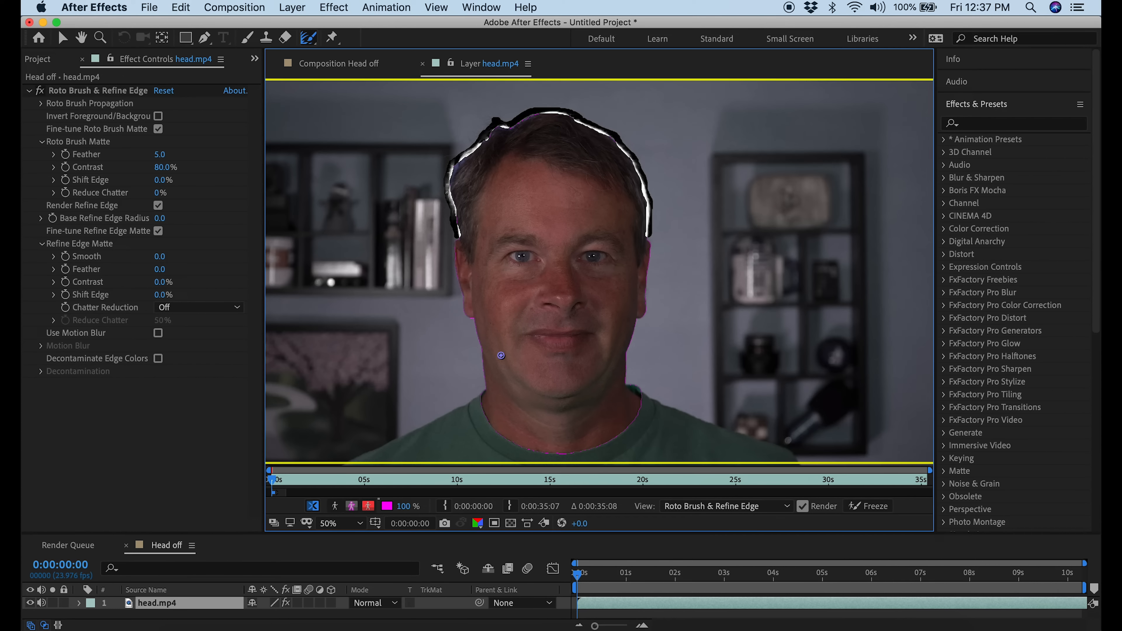
pyautogui.click(351, 506)
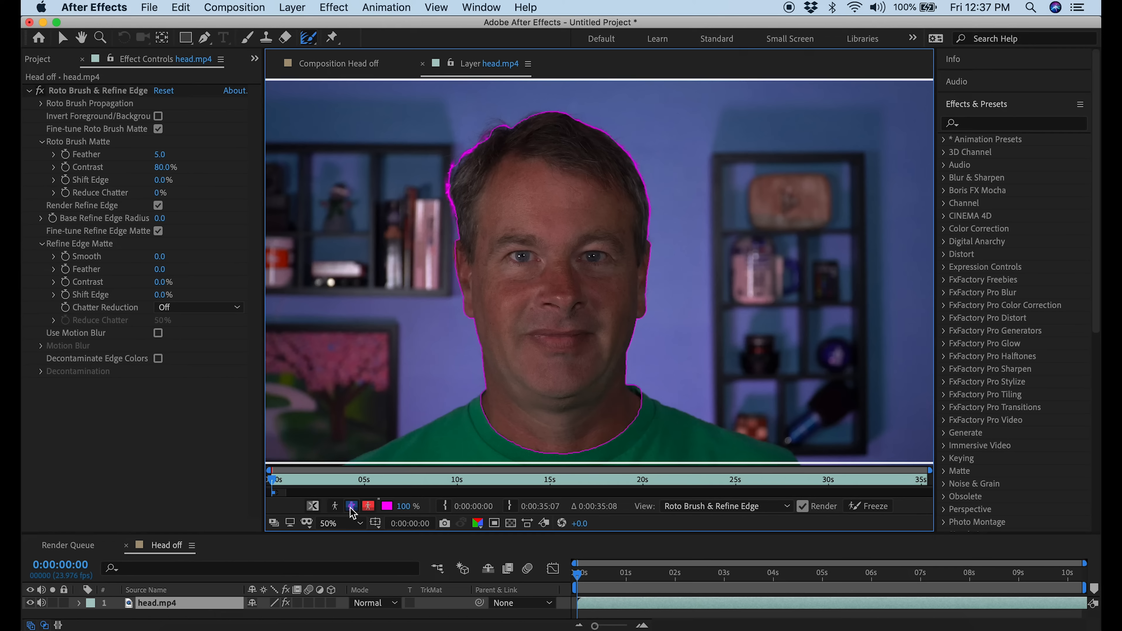
pyautogui.click(351, 506)
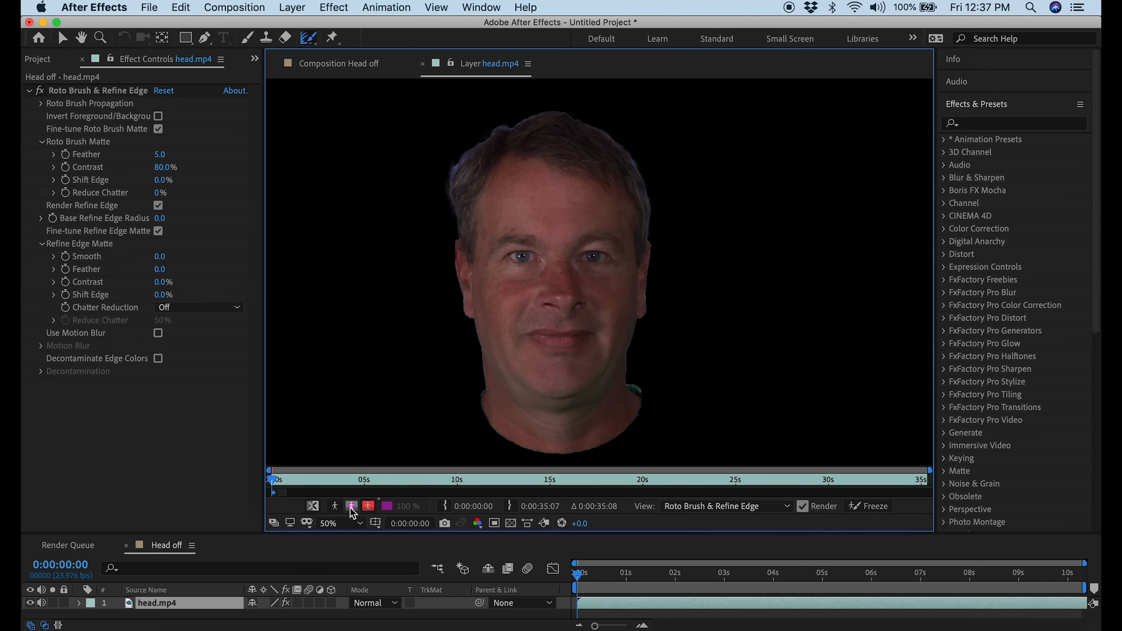
pyautogui.click(351, 506)
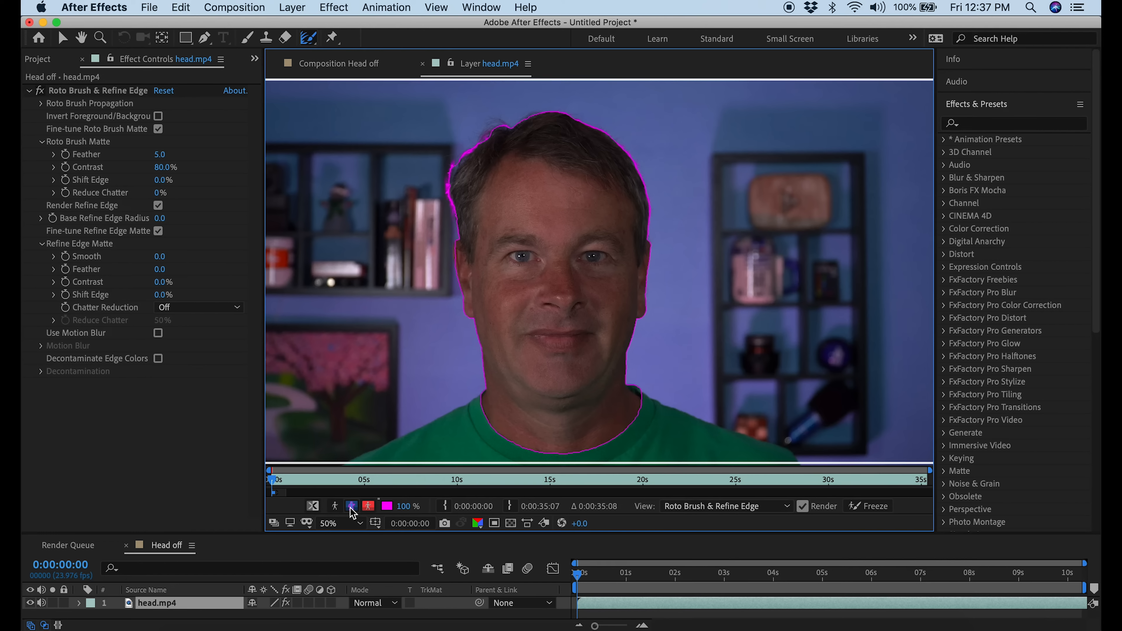
pyautogui.click(351, 506)
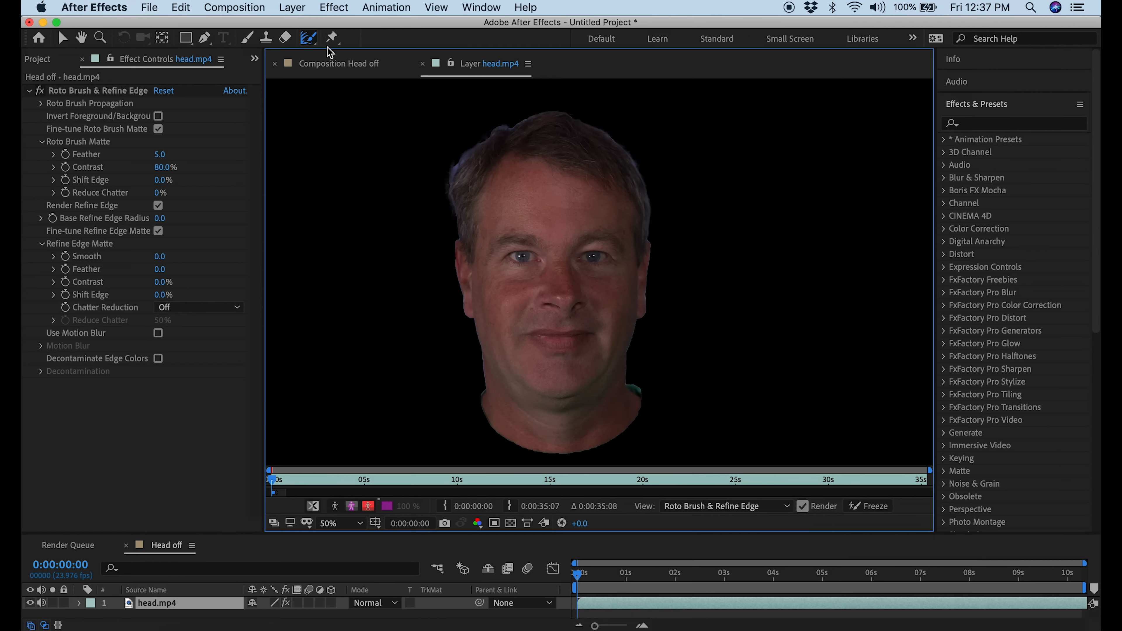
# Subtract the green collar fragment beside the neck from the matte with the Roto Brush tool
pyautogui.click(309, 38)
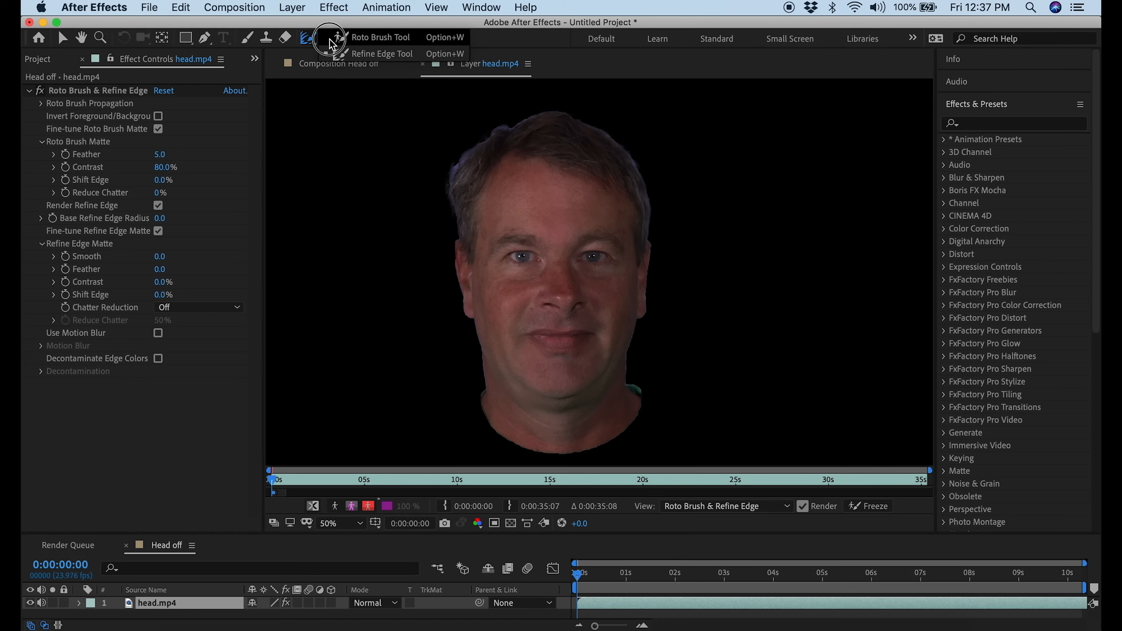
pyautogui.click(357, 42)
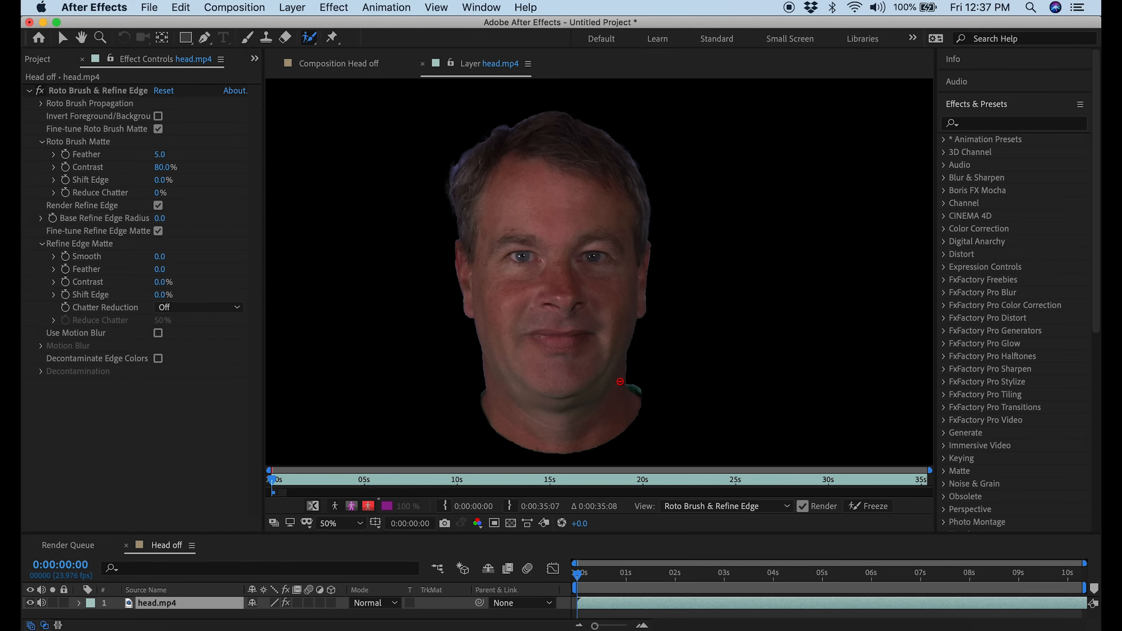
pyautogui.moveTo(630, 382); pyautogui.dragTo(638, 390)
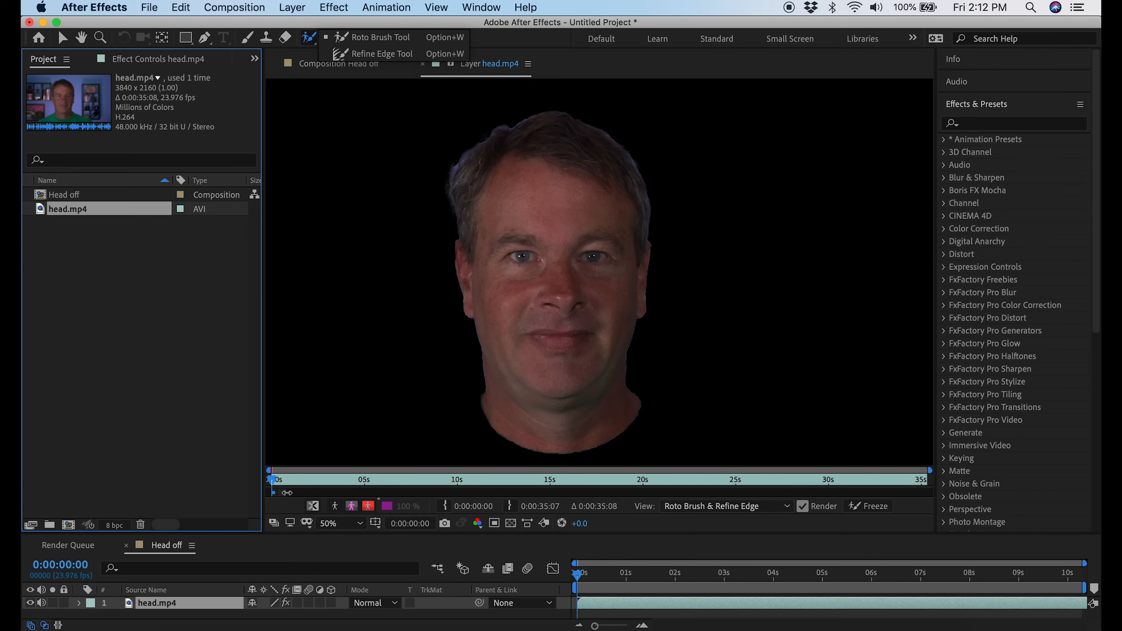
# Zoom the layer's time ruler to about three seconds, propagate the matte to 0:00:00:19 and show its alpha boundary
pyautogui.click(930, 470)
pyautogui.moveTo(931, 470); pyautogui.dragTo(912, 468)
pyautogui.moveTo(797, 469); pyautogui.dragTo(334, 455)
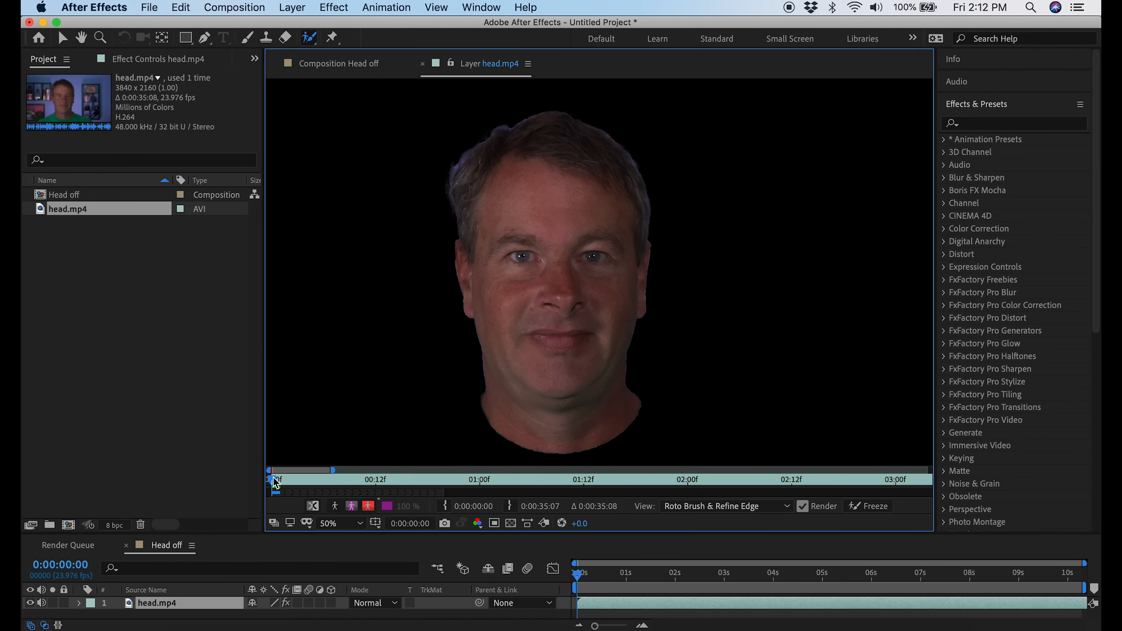
pyautogui.moveTo(274, 481); pyautogui.dragTo(435, 488)
pyautogui.click(351, 506)
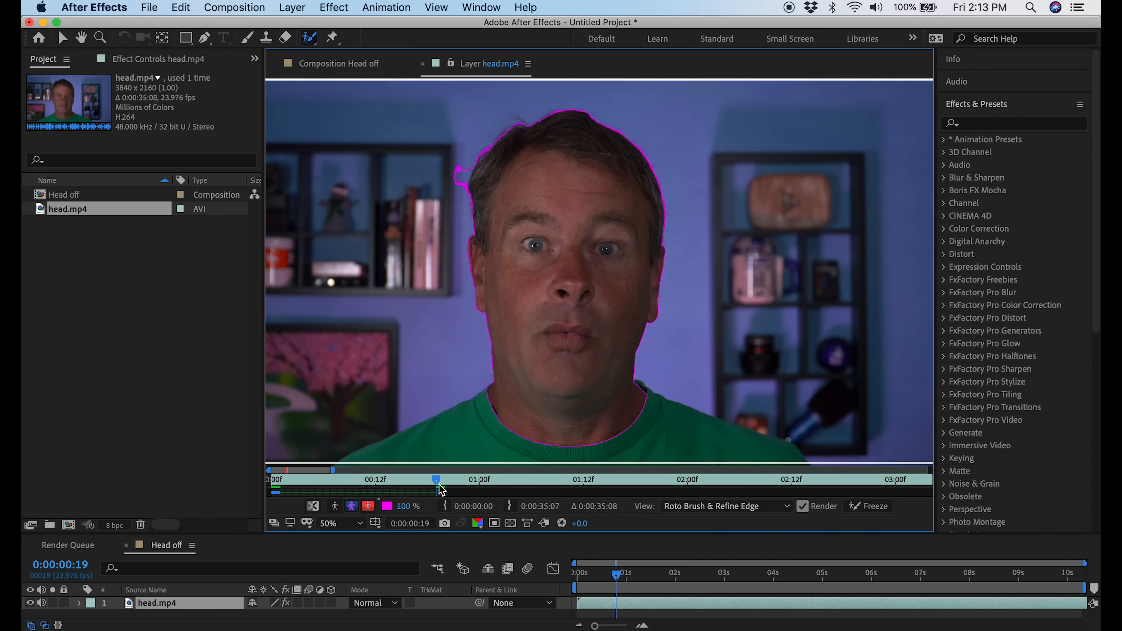
# At the first frame, trim the ragged matte edge on the image-left side of the hair with the Roto Brush tool
pyautogui.moveTo(437, 482)
pyautogui.mouseDown()
pyautogui.moveTo(292, 490)
pyautogui.moveTo(284, 479)
pyautogui.mouseUp()
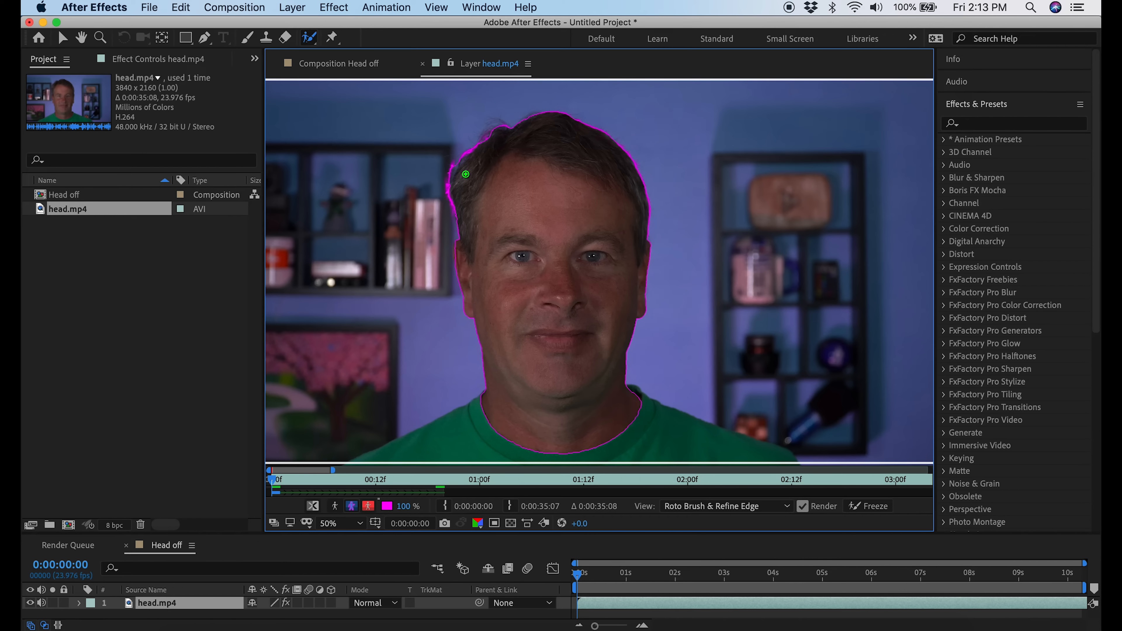
pyautogui.press('.')
pyautogui.click(81, 38)
pyautogui.moveTo(261, 131); pyautogui.dragTo(480, 285)
pyautogui.click(63, 40)
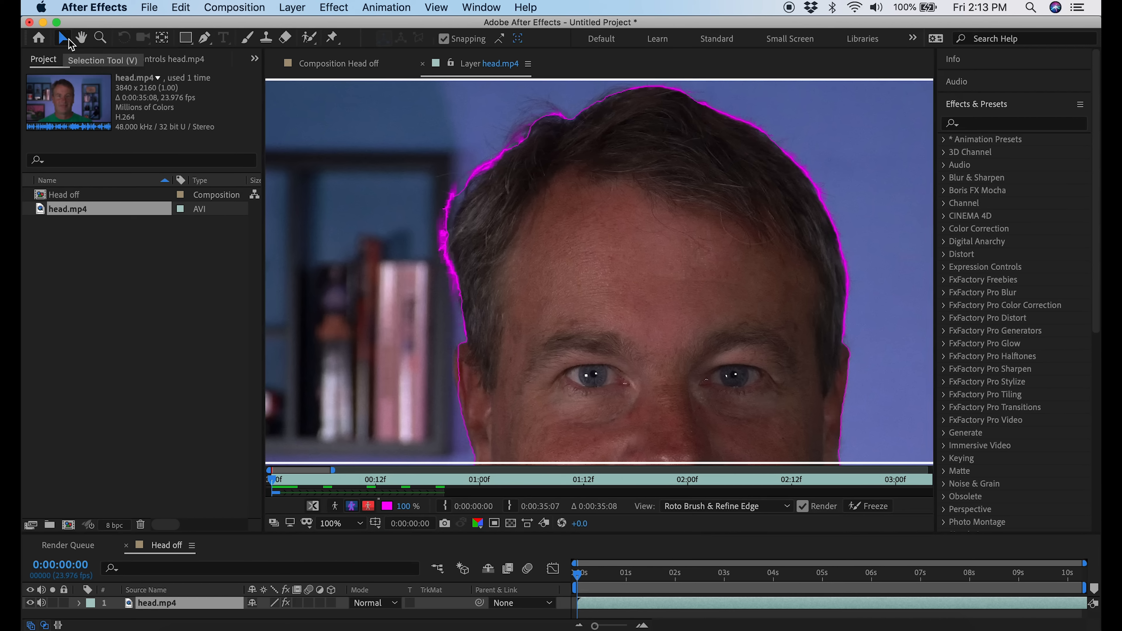
pyautogui.click(309, 38)
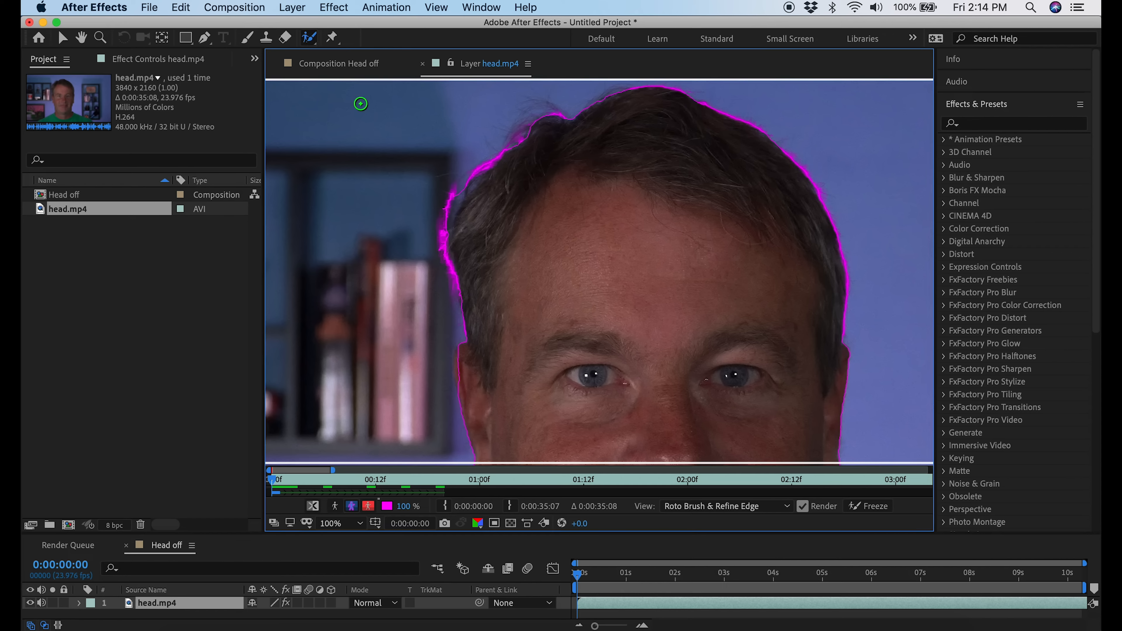
pyautogui.moveTo(457, 192); pyautogui.dragTo(440, 214)
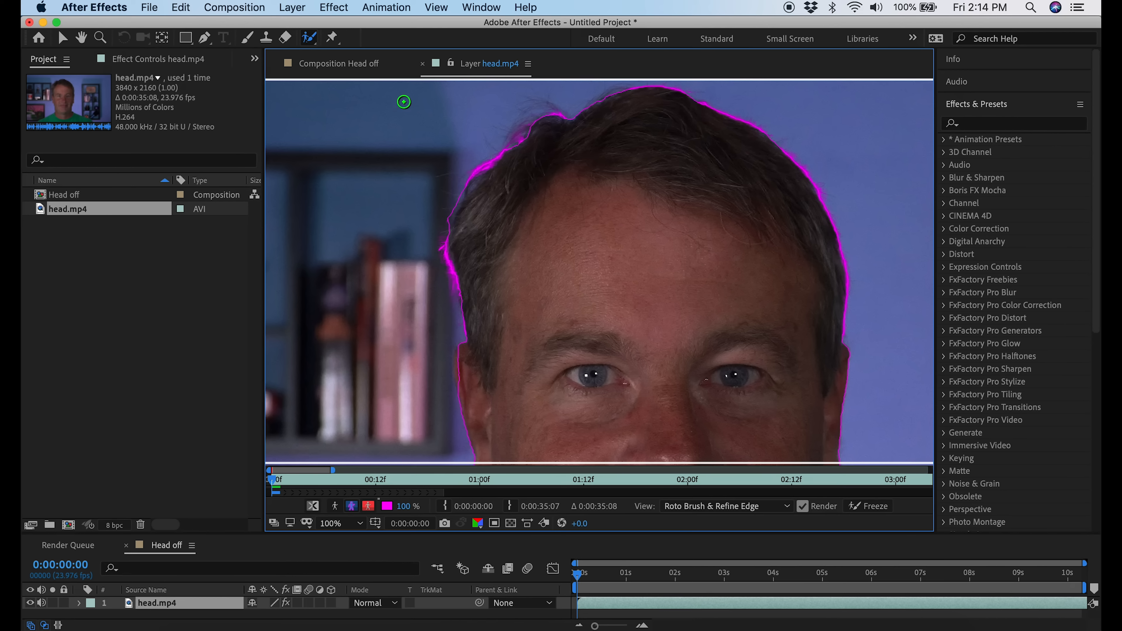
# Repaint the Refine Edge stroke along the image-left hair edge and propagate the corrected matte to 0:00:00:19
pyautogui.moveTo(309, 37); pyautogui.dragTo(370, 64)
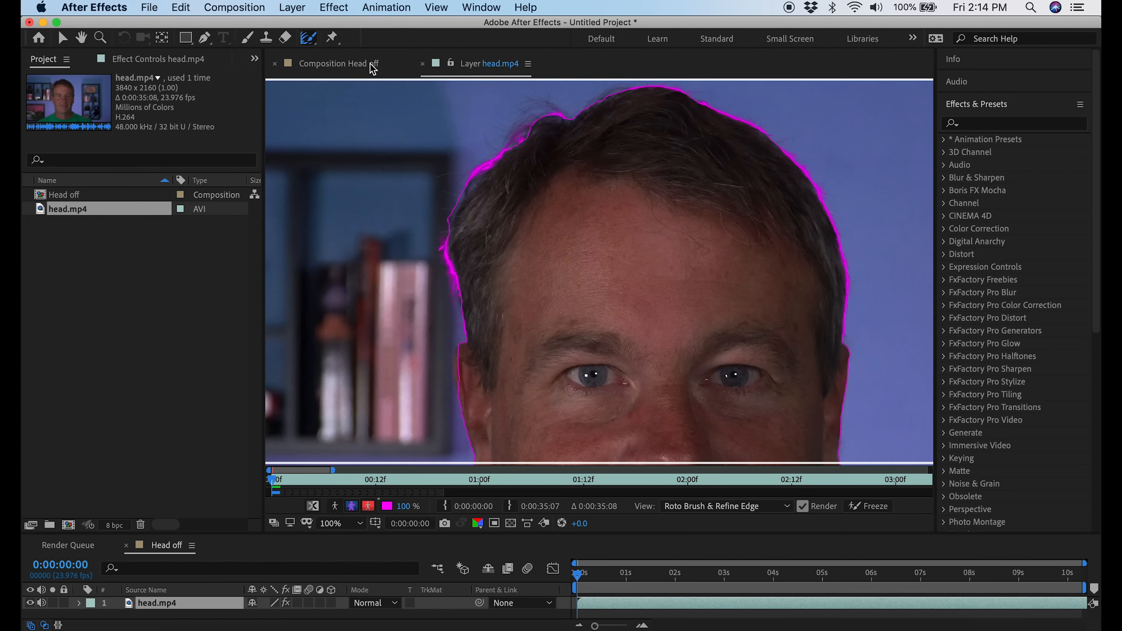
pyautogui.moveTo(473, 179); pyautogui.dragTo(438, 228)
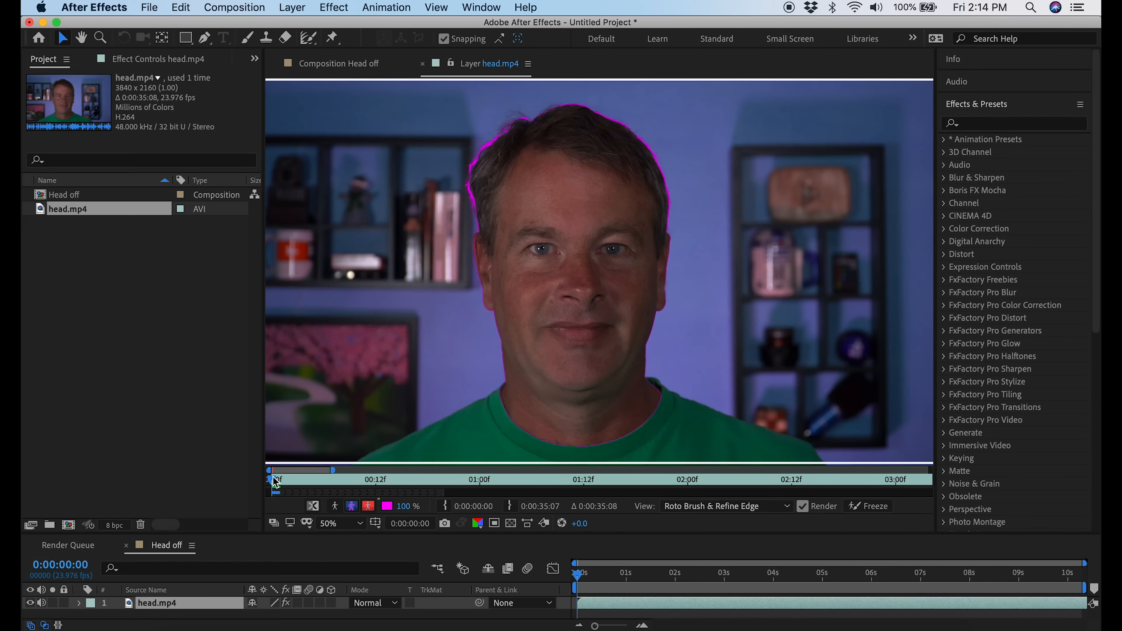
pyautogui.moveTo(273, 479); pyautogui.dragTo(439, 507)
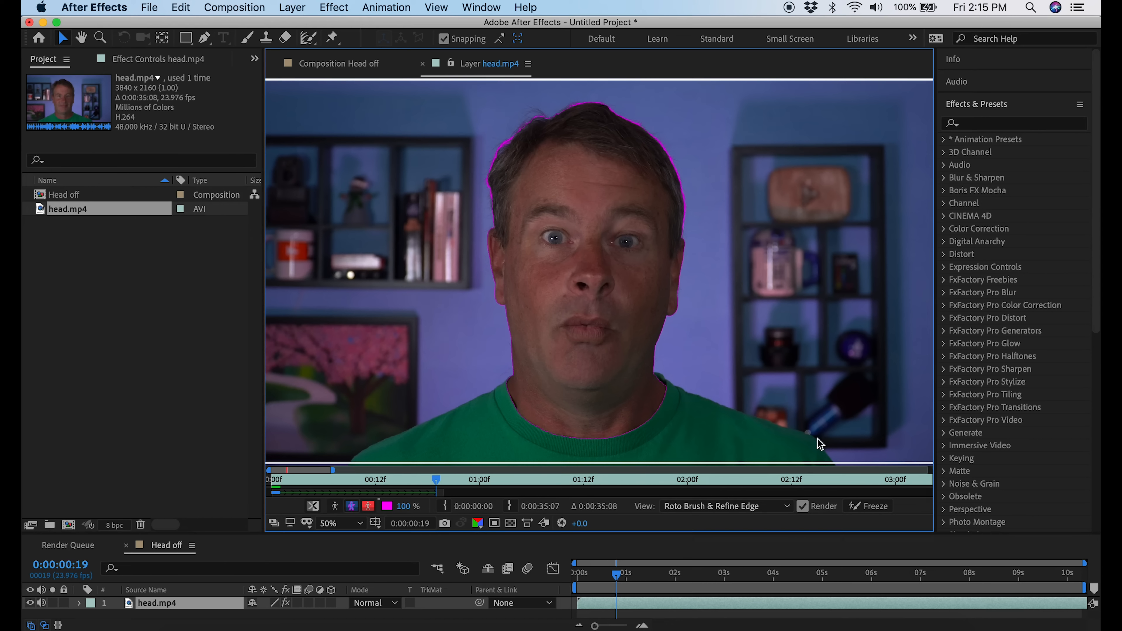
# Advance to frame 0:00:00:20 and select the head again with a Roto Brush stroke
pyautogui.scroll(-10, 978, 427)
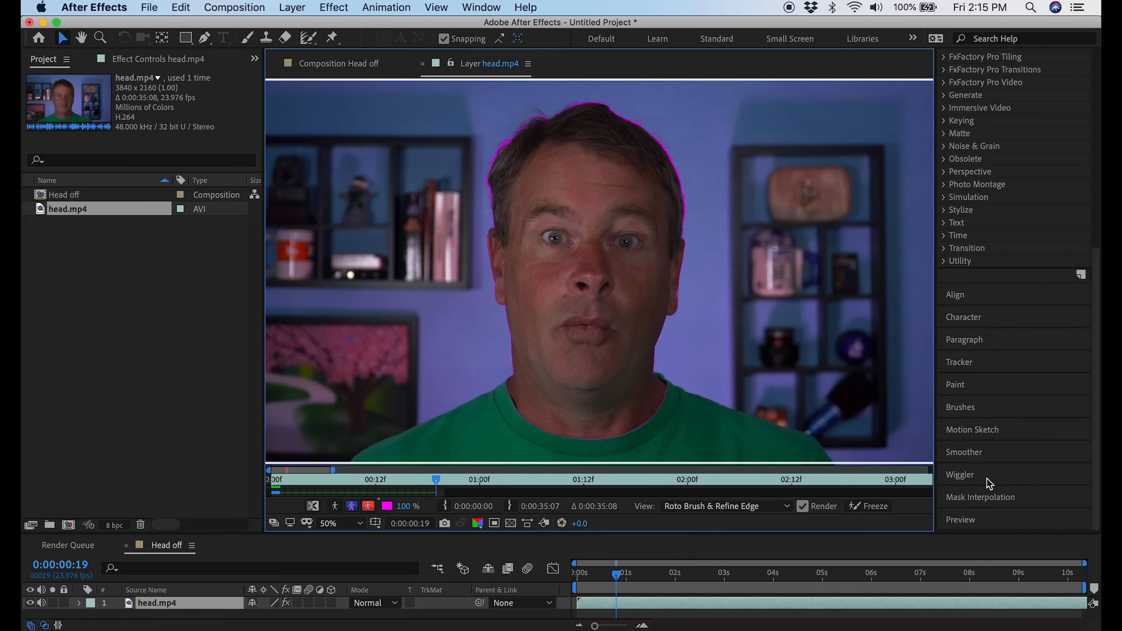
pyautogui.click(991, 519)
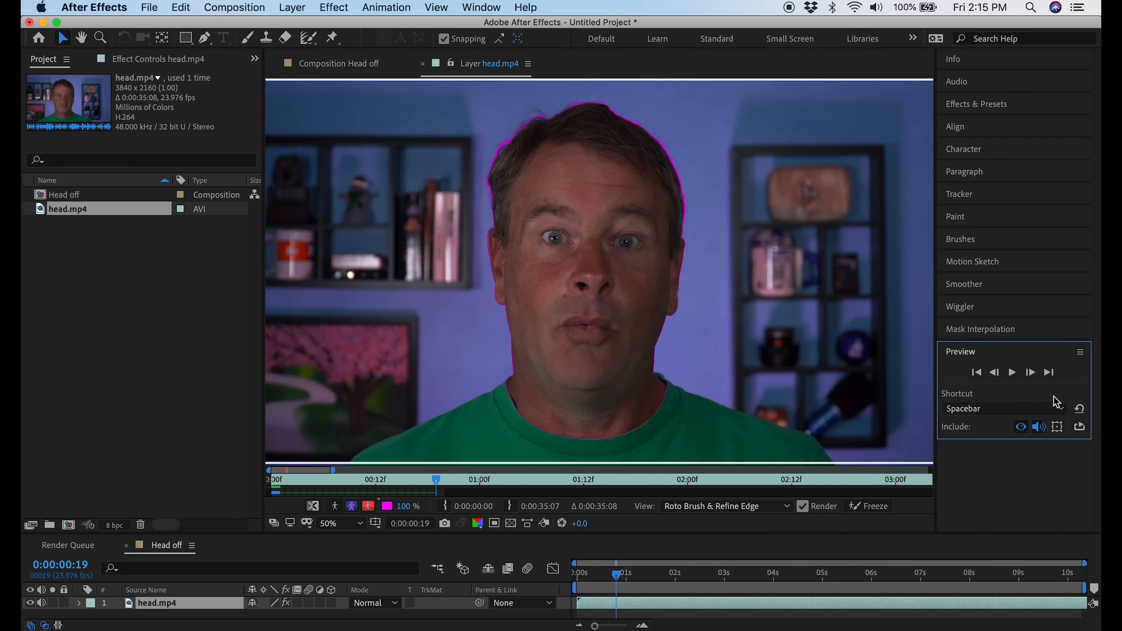
pyautogui.click(1030, 374)
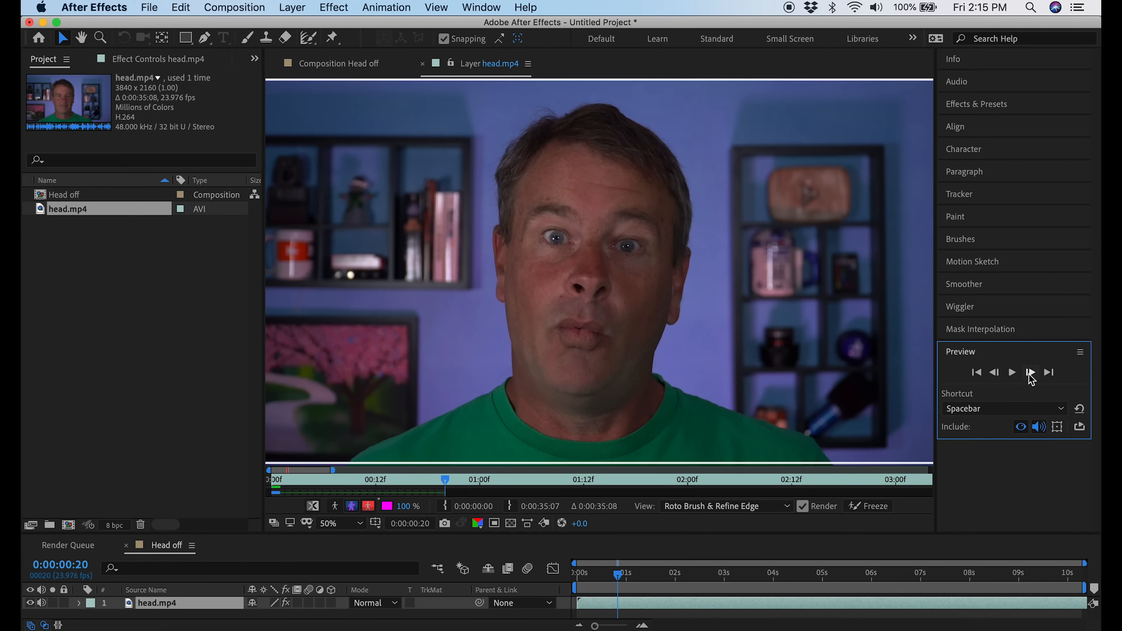
pyautogui.click(1031, 375)
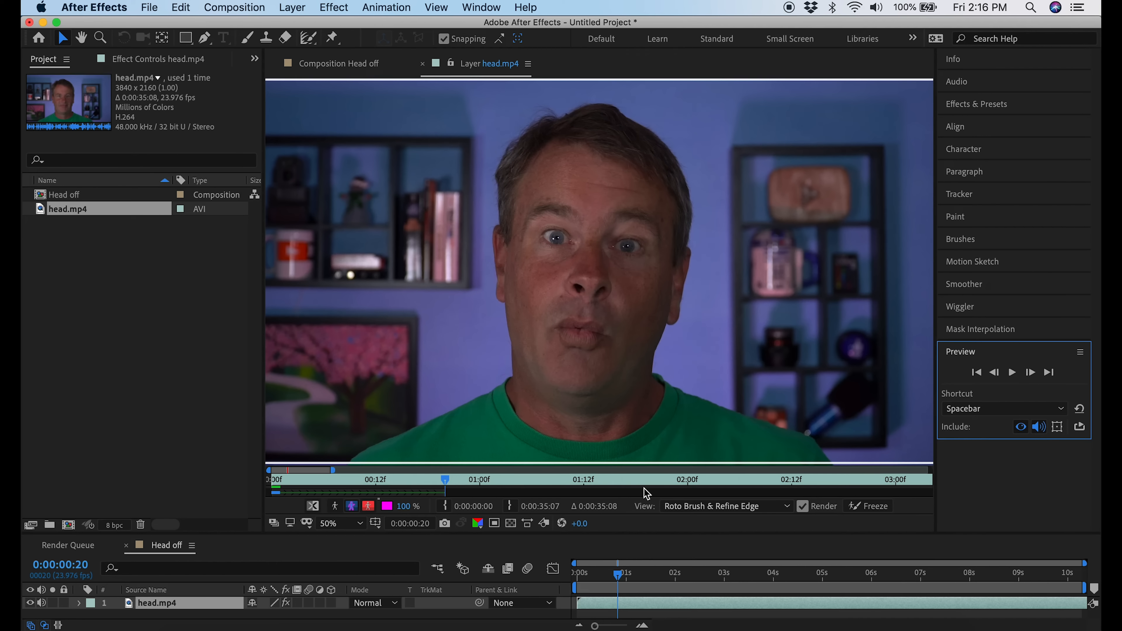
pyautogui.hotkey('alt', 'w')
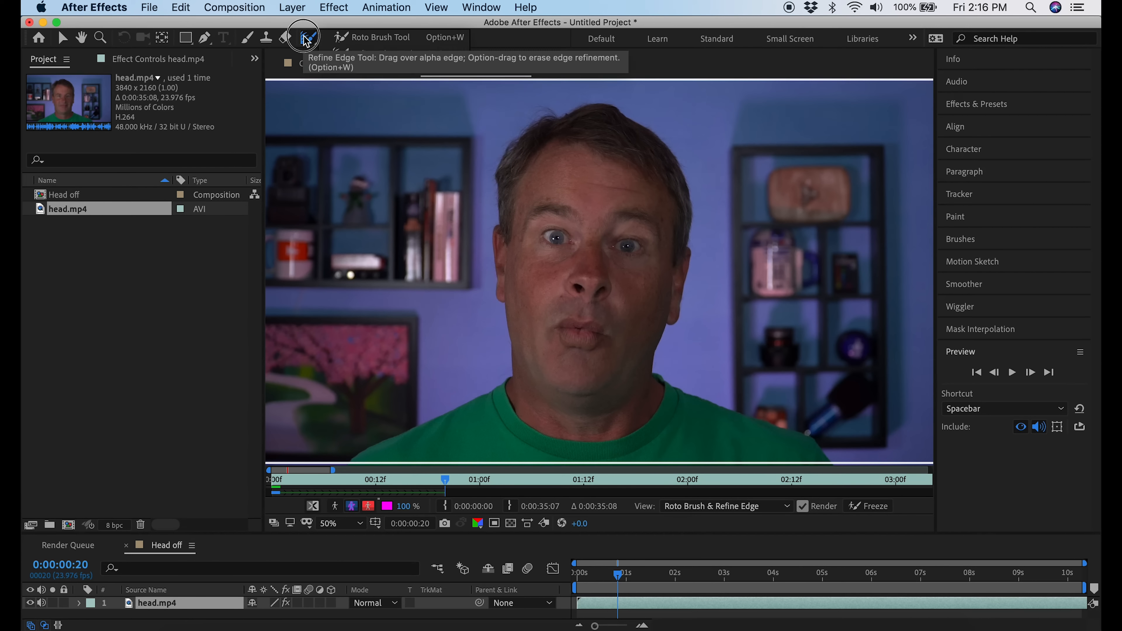
pyautogui.moveTo(660, 238)
pyautogui.mouseDown()
pyautogui.moveTo(619, 173)
pyautogui.moveTo(544, 197)
pyautogui.moveTo(540, 341)
pyautogui.moveTo(582, 406)
pyautogui.moveTo(658, 248)
pyautogui.mouseUp()
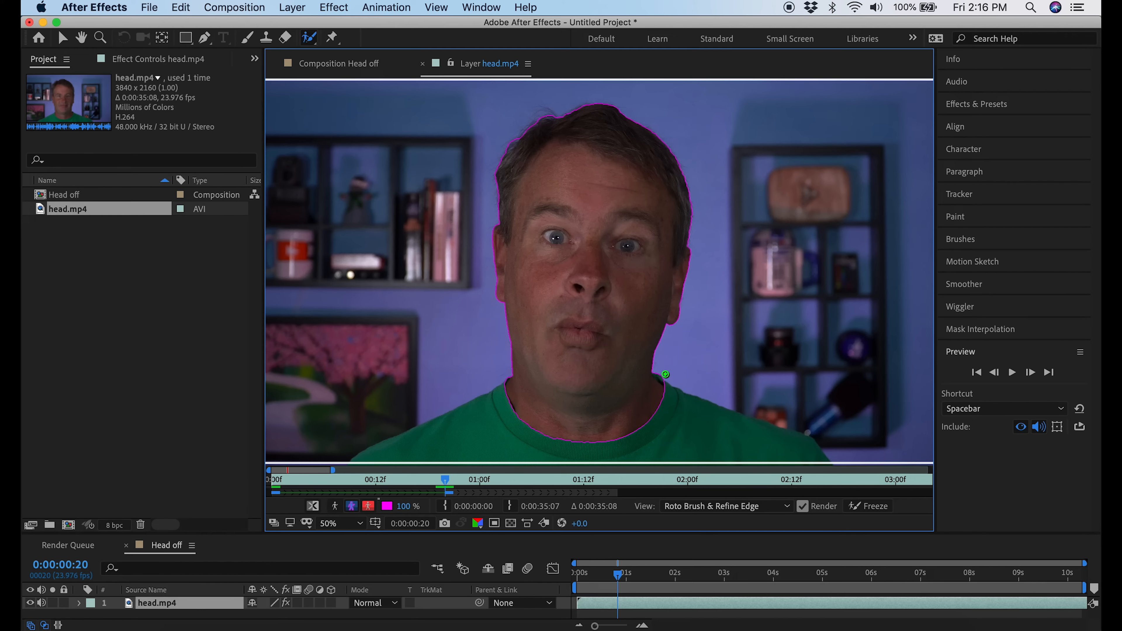
# At 0:00:00:20, correct the matte where the image-right neck meets the collar, and paint a Refine Edge stroke around the hair from ear to ear
pyautogui.moveTo(657, 371); pyautogui.dragTo(668, 383)
pyautogui.moveTo(658, 376); pyautogui.dragTo(664, 383)
pyautogui.moveTo(308, 37); pyautogui.dragTo(375, 51)
pyautogui.moveTo(498, 219)
pyautogui.mouseDown()
pyautogui.moveTo(495, 168)
pyautogui.moveTo(517, 133)
pyautogui.moveTo(591, 103)
pyautogui.moveTo(642, 124)
pyautogui.moveTo(677, 156)
pyautogui.moveTo(691, 236)
pyautogui.mouseUp()
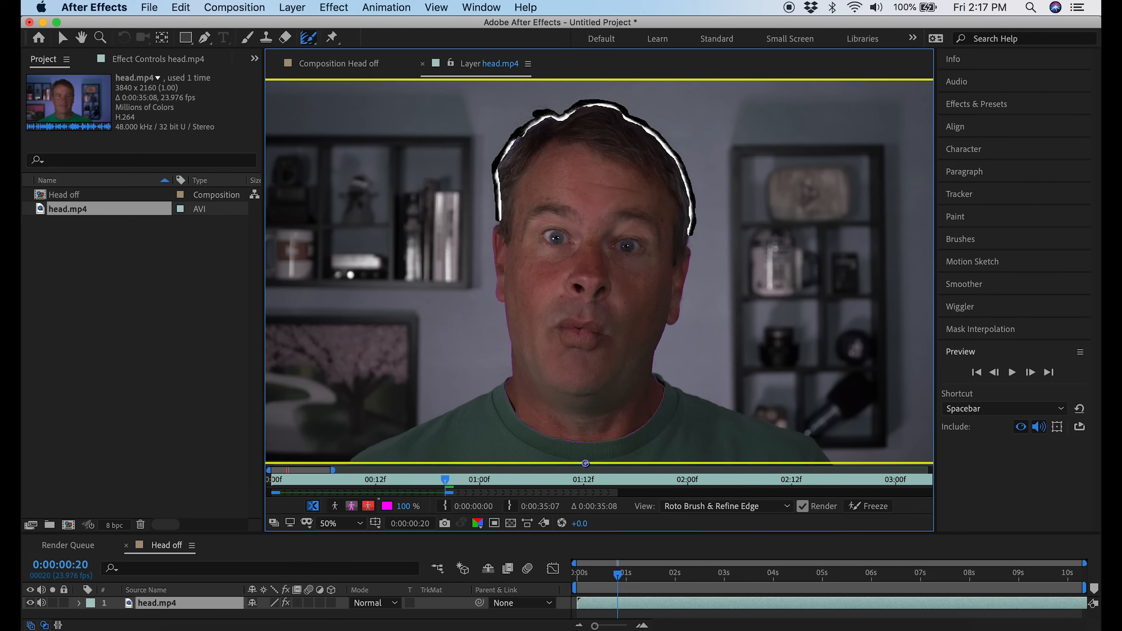
# Inspect the cut-out head against black at 0:00:00:20, and return to the alpha boundary view
pyautogui.click(350, 507)
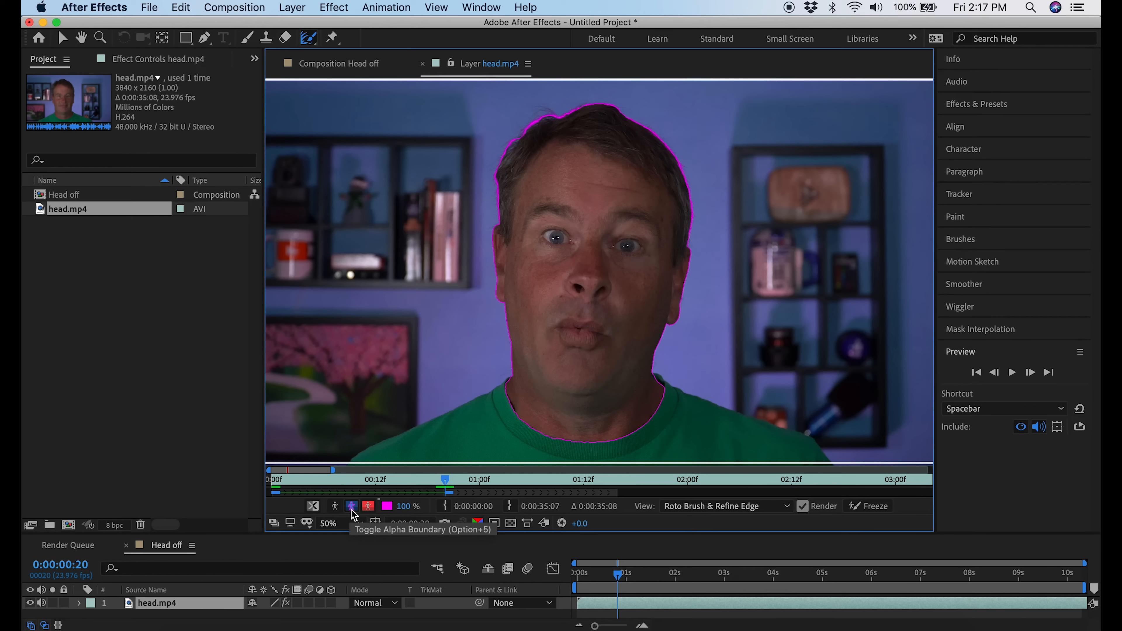
pyautogui.click(351, 507)
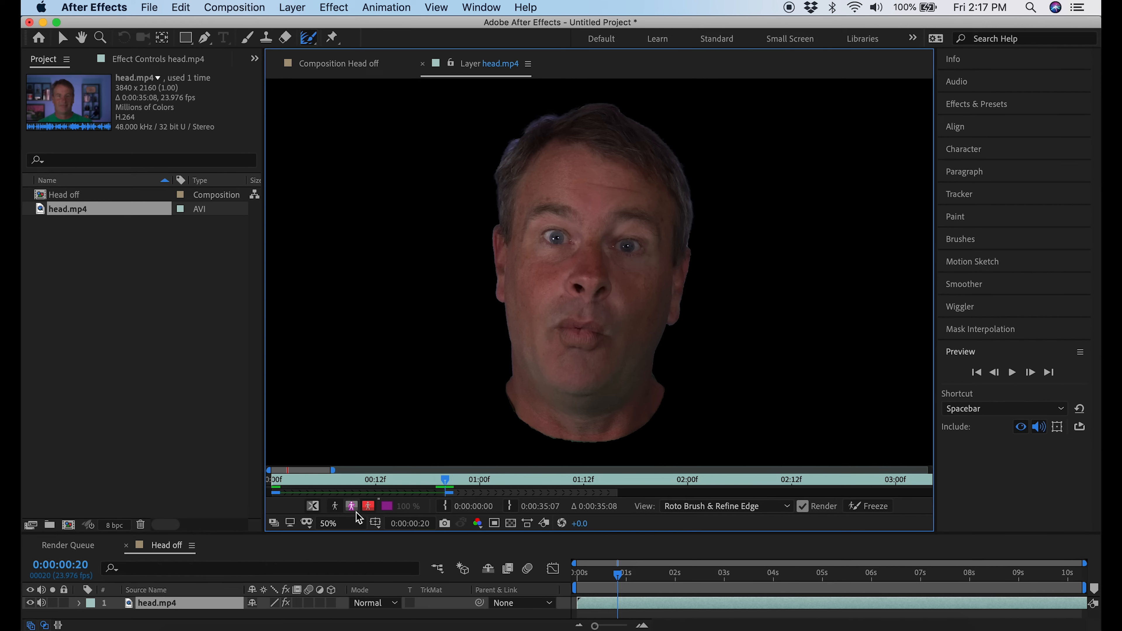
pyautogui.click(350, 507)
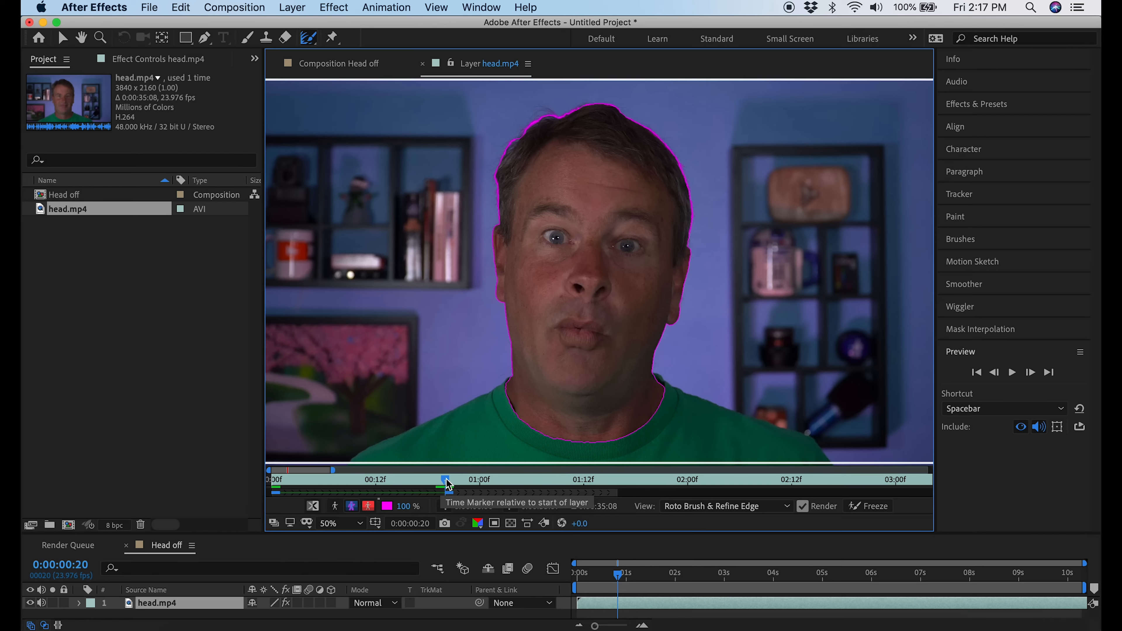
# Propagate the matte to 0:00:01:15 and check the head's edges in the alpha and alpha boundary views
pyautogui.moveTo(447, 484); pyautogui.dragTo(610, 494)
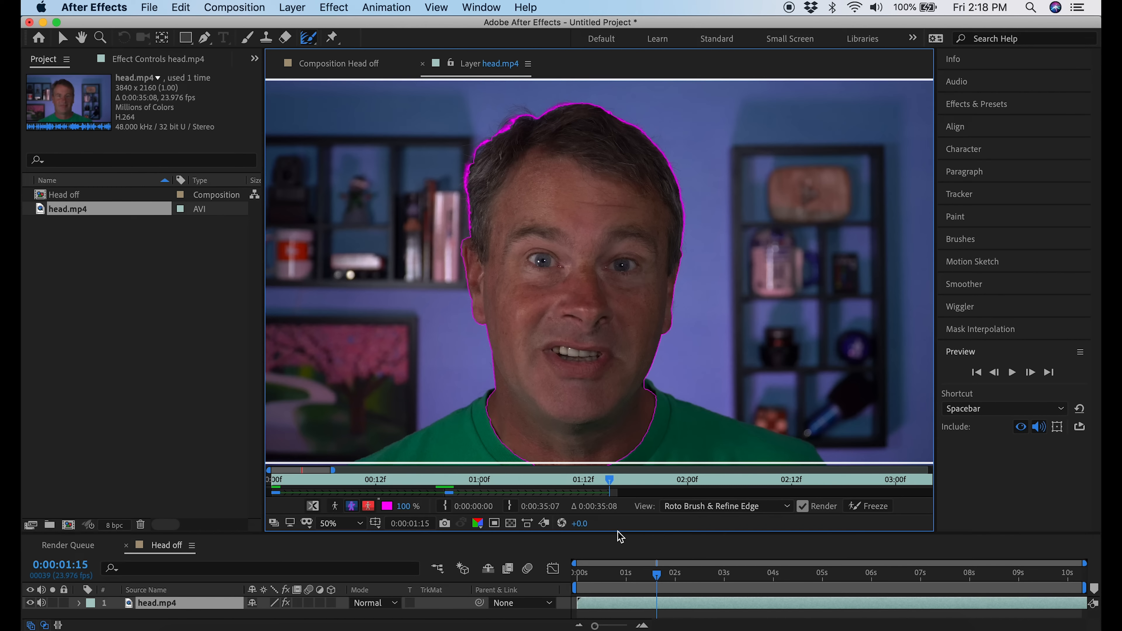
pyautogui.click(81, 38)
pyautogui.moveTo(425, 295)
pyautogui.mouseDown()
pyautogui.moveTo(441, 281)
pyautogui.moveTo(503, 291)
pyautogui.moveTo(450, 276)
pyautogui.moveTo(458, 318)
pyautogui.mouseUp()
pyautogui.click(351, 507)
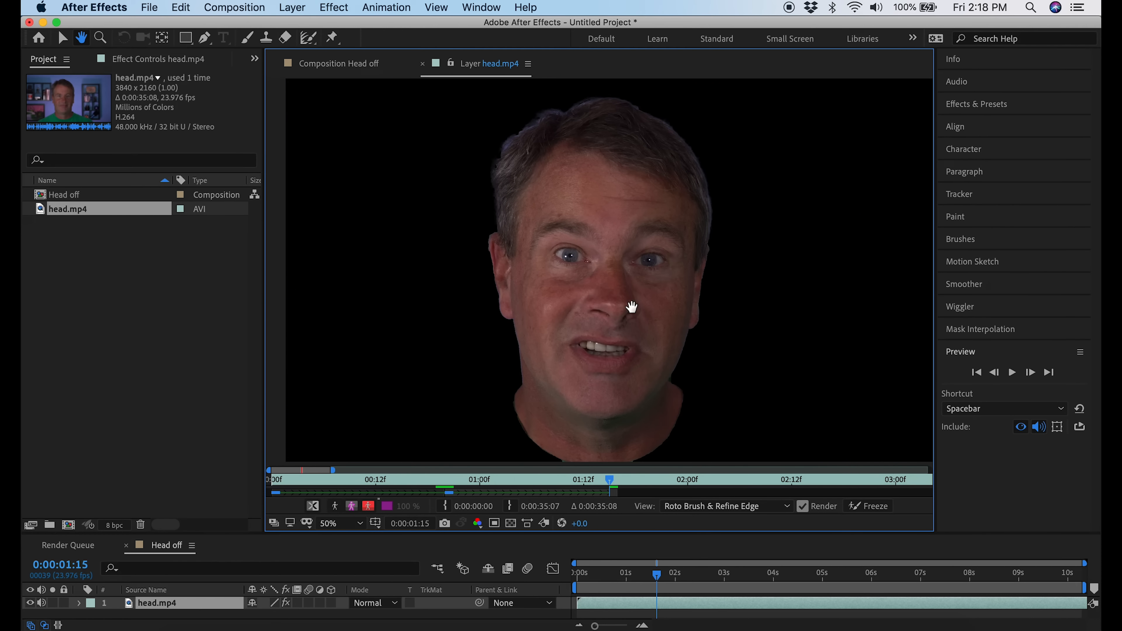
pyautogui.moveTo(631, 338)
pyautogui.mouseDown()
pyautogui.moveTo(613, 300)
pyautogui.moveTo(631, 311)
pyautogui.moveTo(628, 333)
pyautogui.mouseUp()
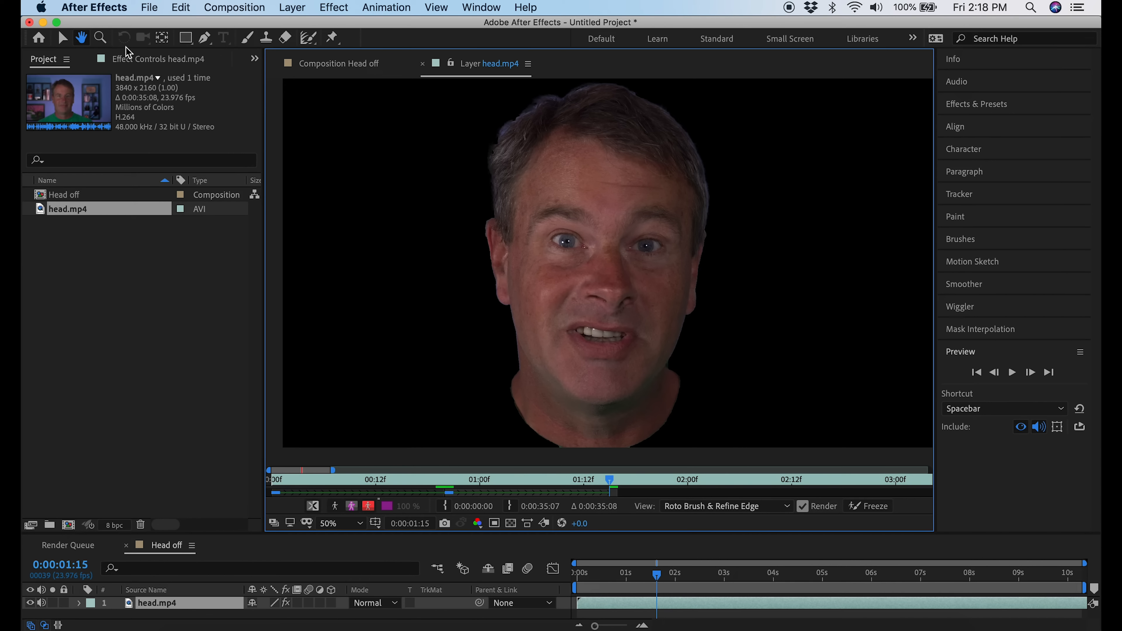
pyautogui.click(356, 506)
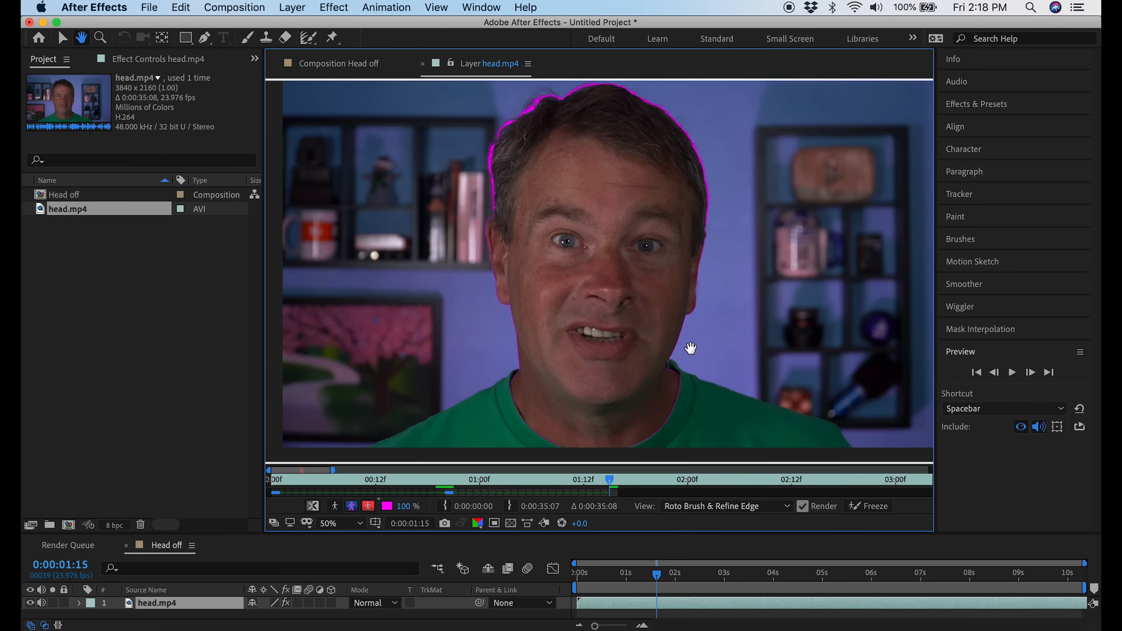
# Advance to 0:00:01:16, reselect the head with the Roto Brush tool, and trim the spill along the image-left hair and neck
pyautogui.click(1031, 374)
pyautogui.click(308, 37)
pyautogui.moveTo(627, 161); pyautogui.dragTo(575, 381)
pyautogui.moveTo(510, 133); pyautogui.dragTo(489, 180)
pyautogui.moveTo(518, 364); pyautogui.dragTo(509, 376)
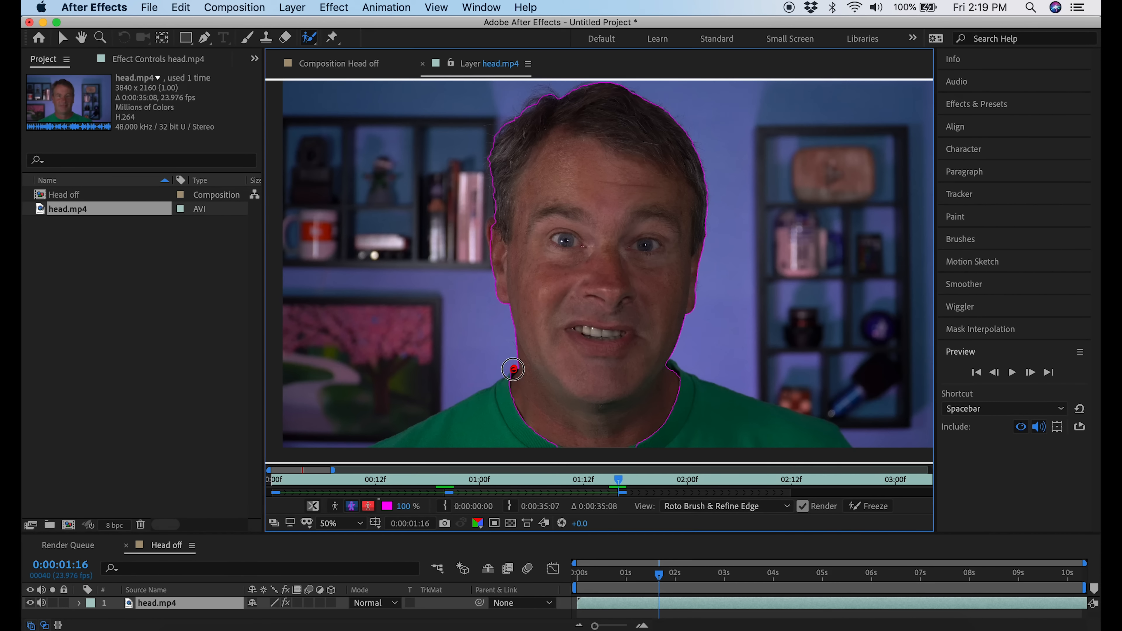
# Touch up the matte above the image-left ear and paint a Refine Edge stroke around the whole hairline at 0:00:01:16
pyautogui.moveTo(490, 230); pyautogui.dragTo(494, 232)
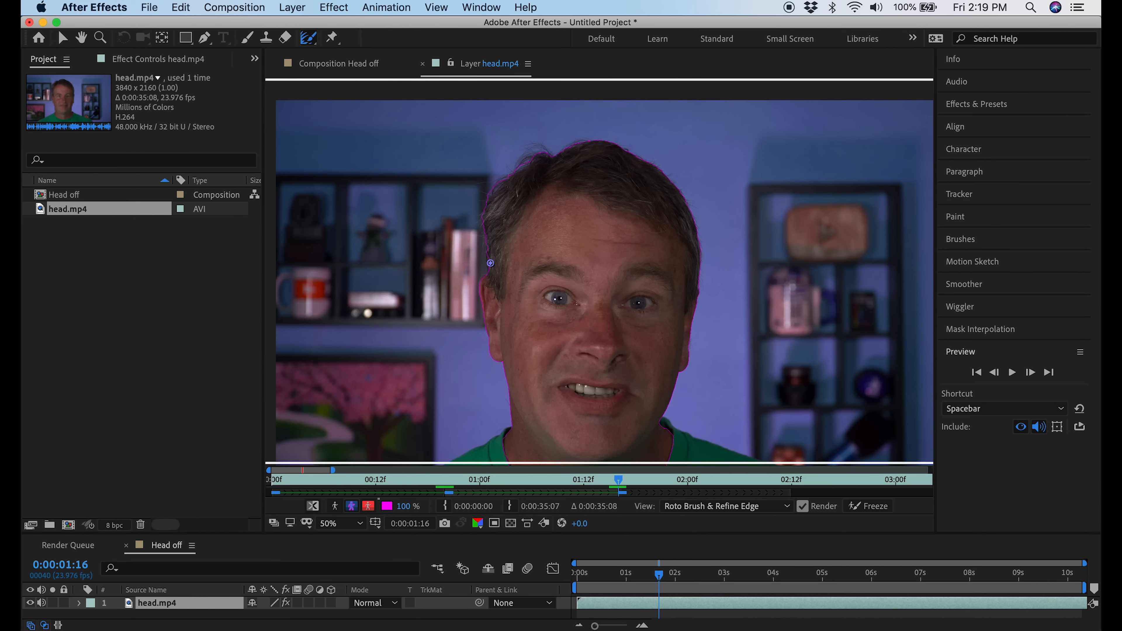
pyautogui.moveTo(490, 263)
pyautogui.mouseDown()
pyautogui.moveTo(501, 178)
pyautogui.moveTo(595, 139)
pyautogui.moveTo(651, 161)
pyautogui.moveTo(687, 206)
pyautogui.moveTo(705, 290)
pyautogui.mouseUp()
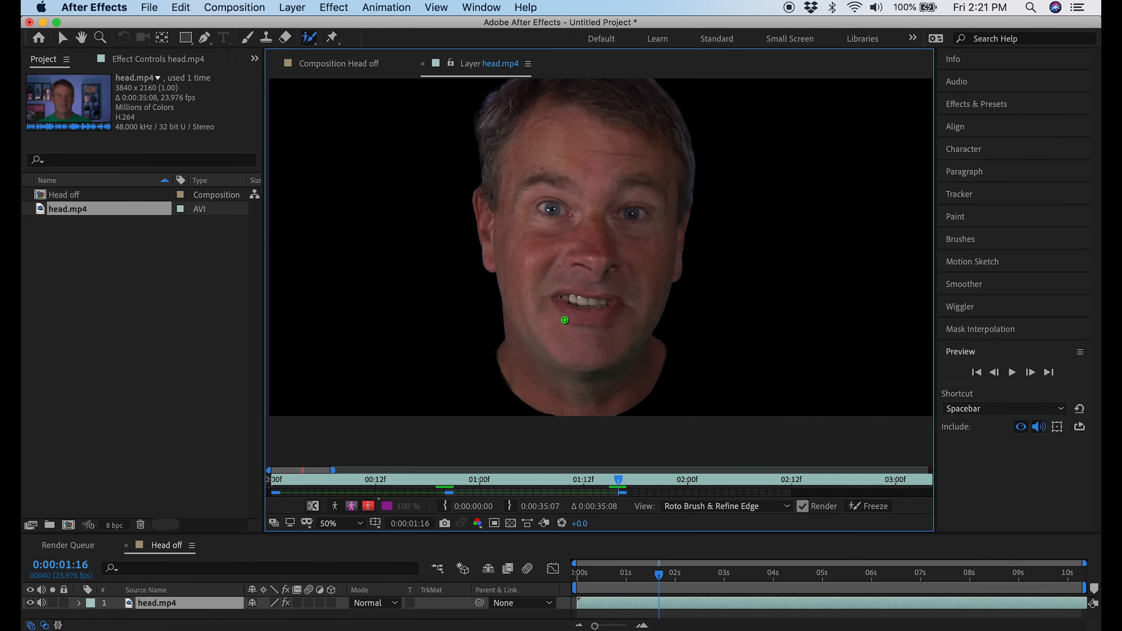
pyautogui.moveTo(564, 320)
pyautogui.mouseDown()
pyautogui.moveTo(564, 271)
pyautogui.moveTo(588, 298)
pyautogui.mouseUp()
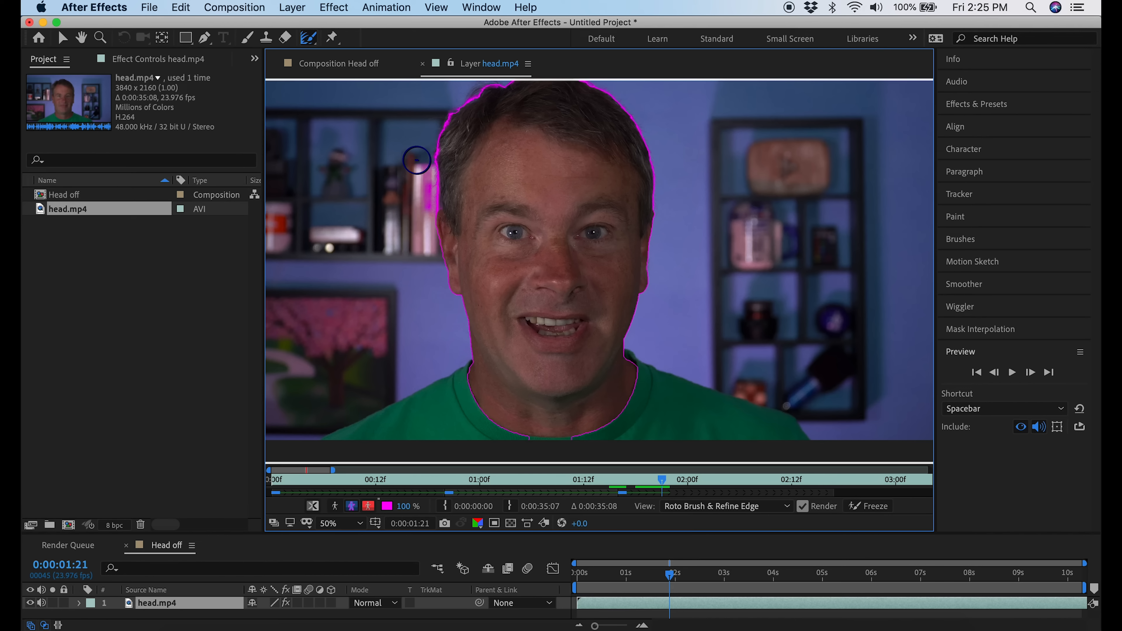
# At 0:00:01:21, clean the image-left hair edge with Refine Edge, fix the neck's lower edge with Roto Brush, and propagate past 0:00:02:00
pyautogui.moveTo(420, 161); pyautogui.dragTo(421, 212)
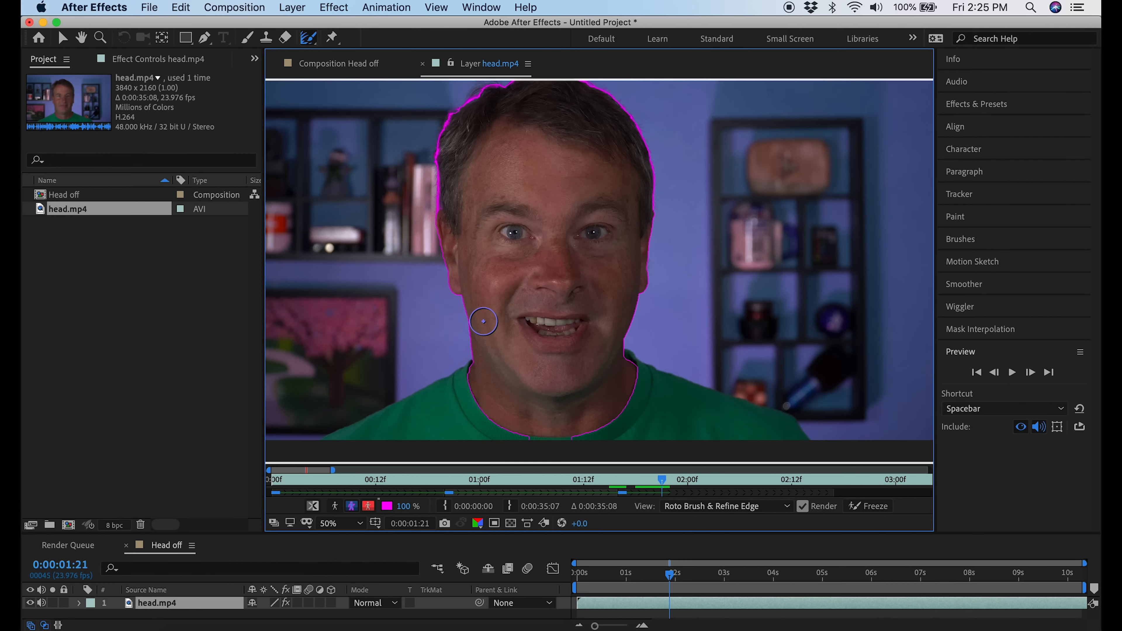
pyautogui.click(309, 45)
pyautogui.click(370, 40)
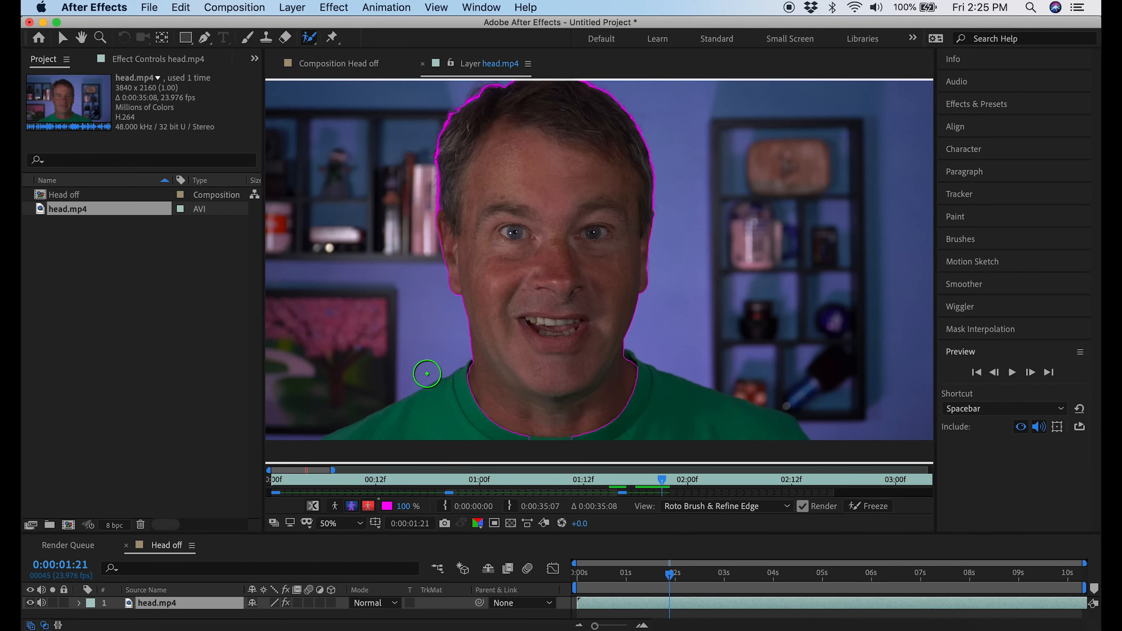
pyautogui.moveTo(521, 448); pyautogui.dragTo(568, 453)
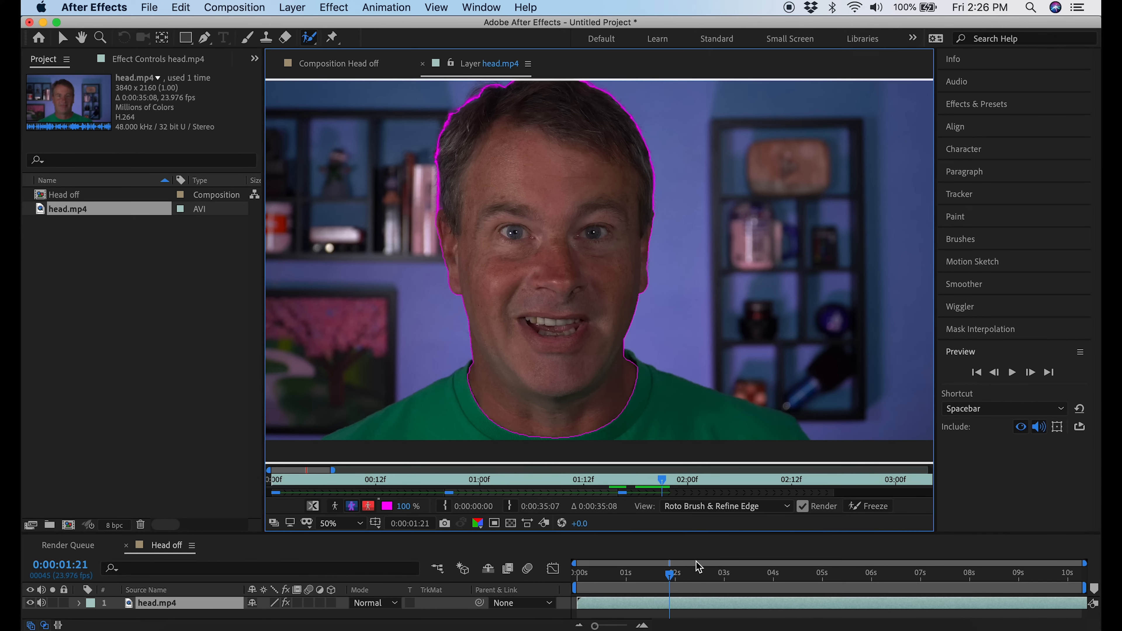
pyautogui.click(687, 480)
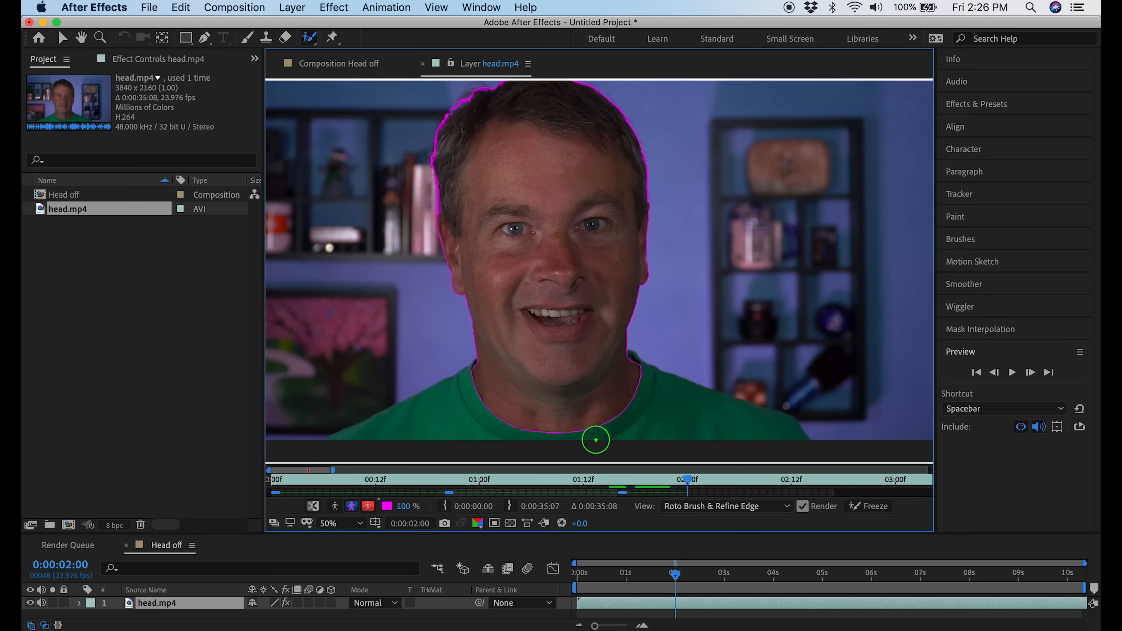
pyautogui.moveTo(694, 487)
pyautogui.mouseDown()
pyautogui.moveTo(685, 485)
pyautogui.moveTo(723, 486)
pyautogui.mouseUp()
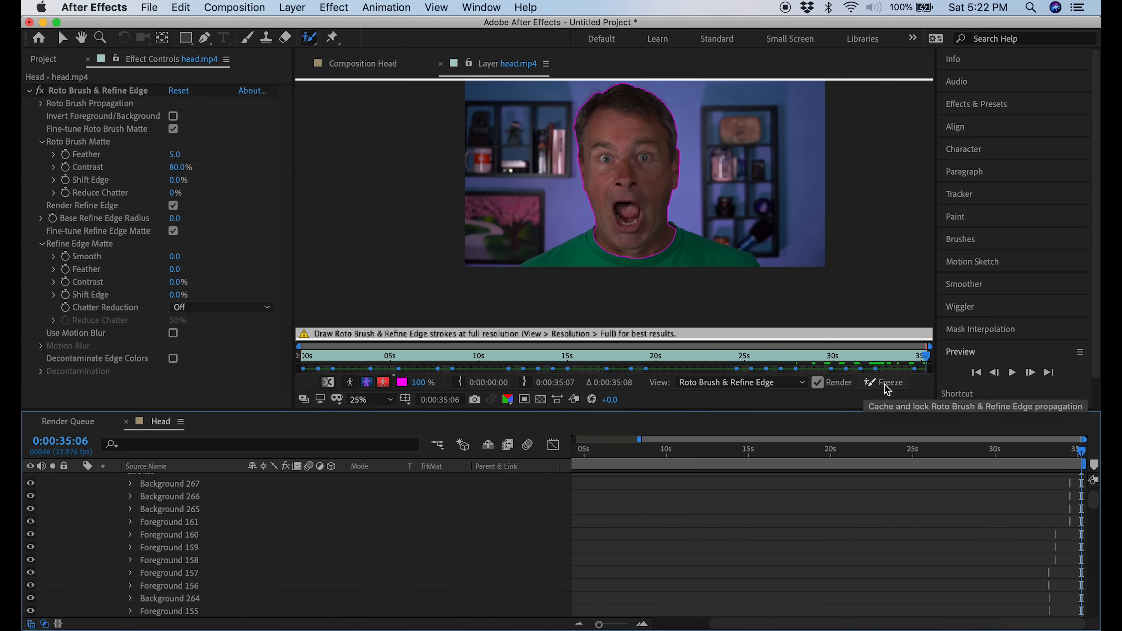
# Freeze the finished Roto Brush & Refine Edge propagation on the head.mp4 layer
pyautogui.click(883, 383)
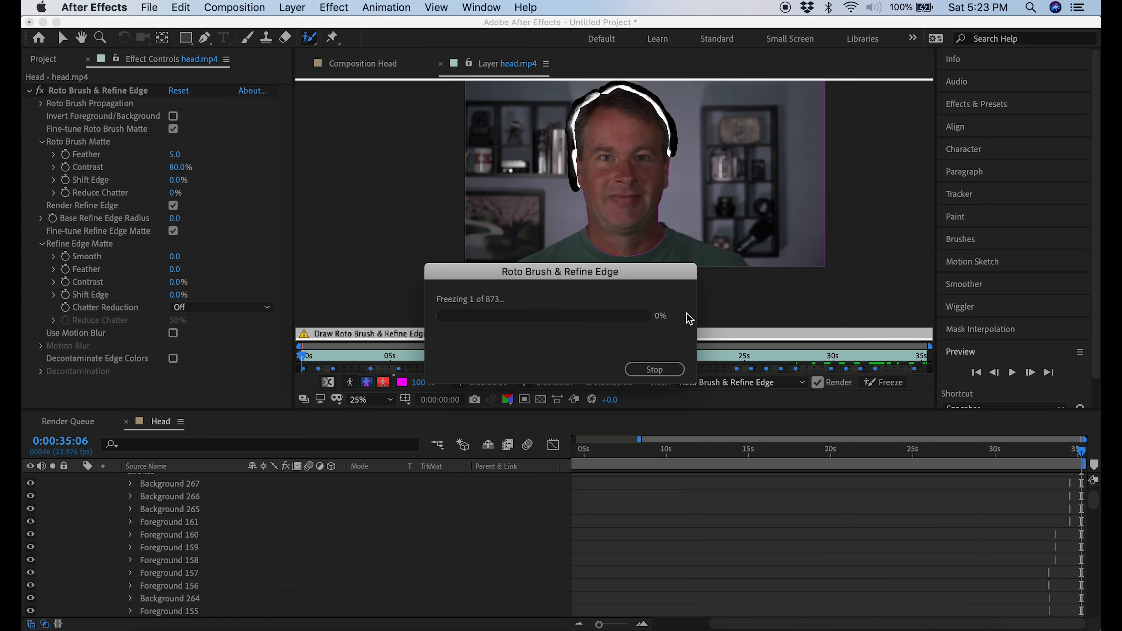
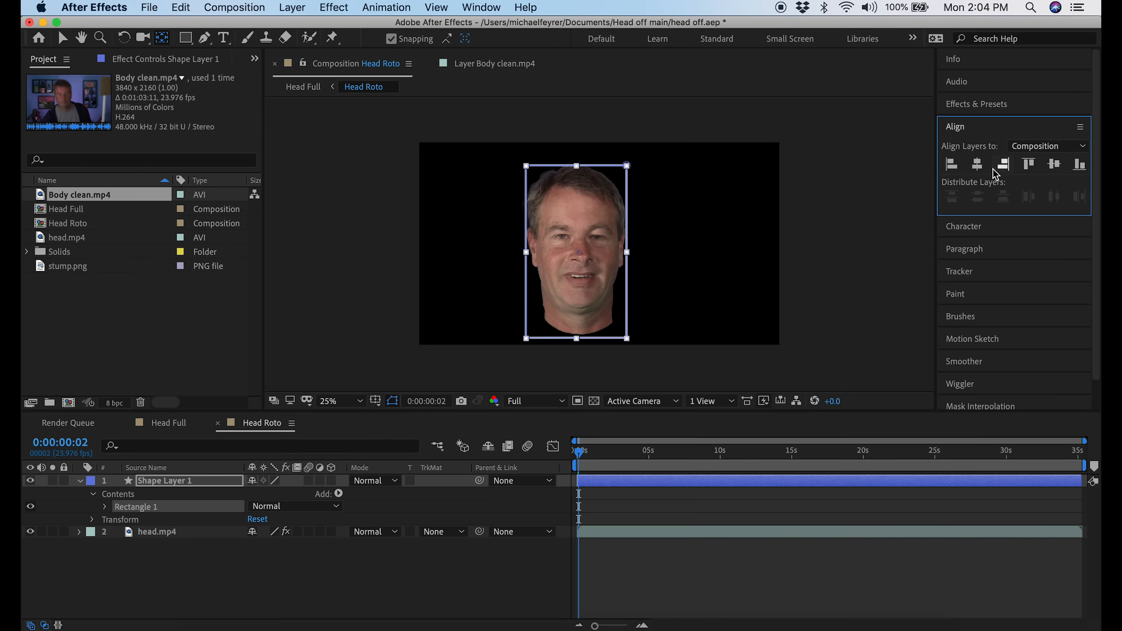
# Centre the guide rectangle horizontally and vertically in the Head Roto composition
pyautogui.click(978, 168)
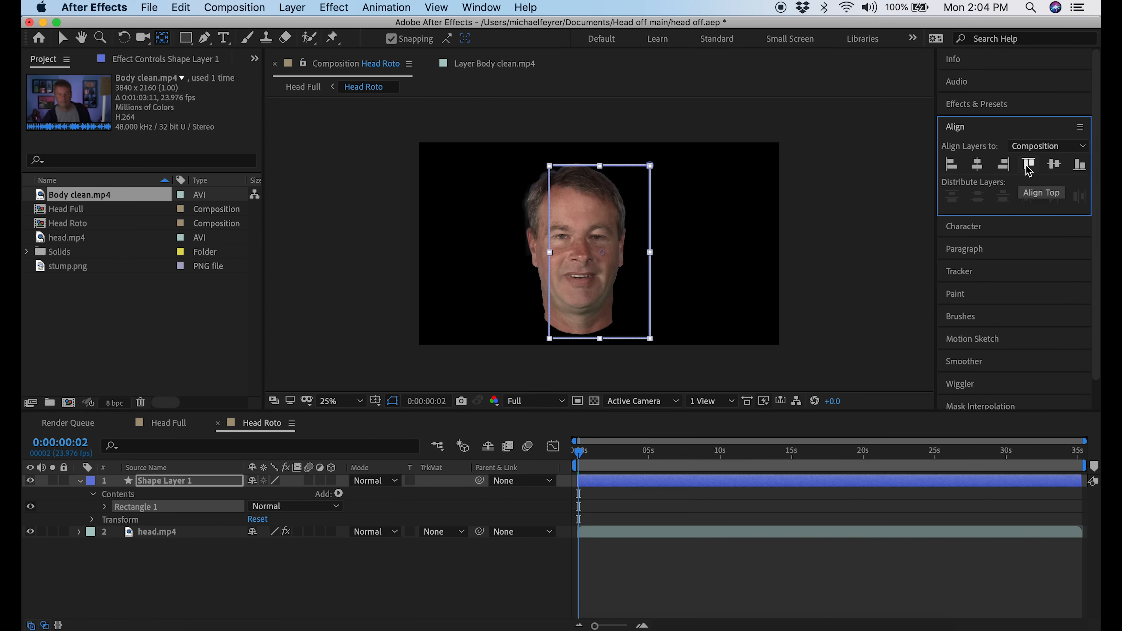
pyautogui.click(1054, 167)
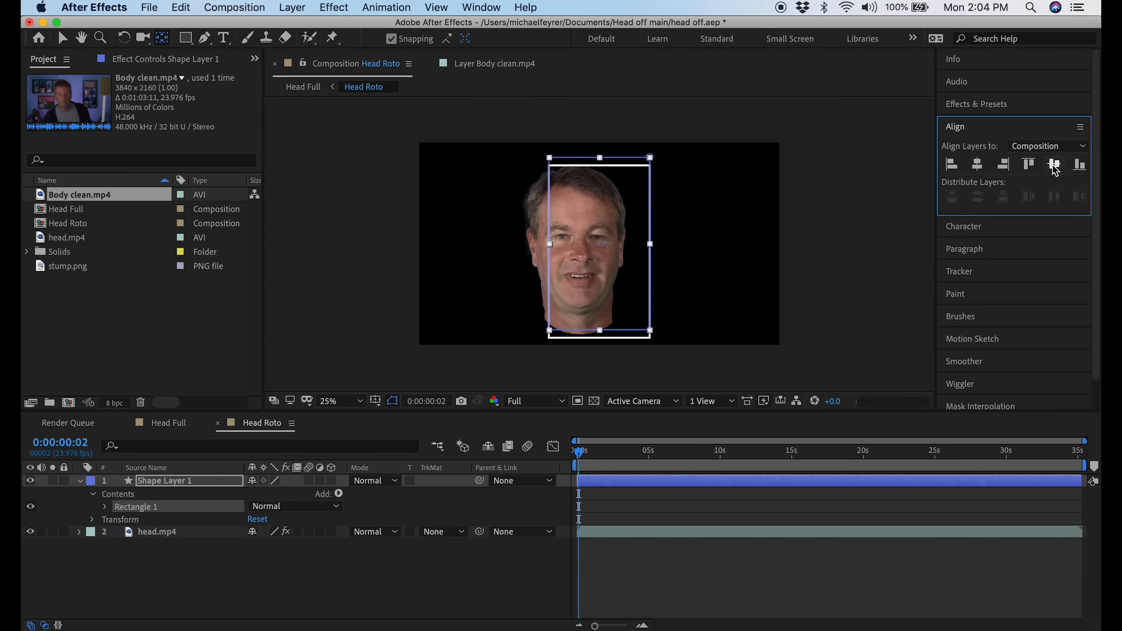
# Start Position, Scale and Rotation keyframes on the head.mp4 layer at 0:00:00:02
pyautogui.click(80, 531)
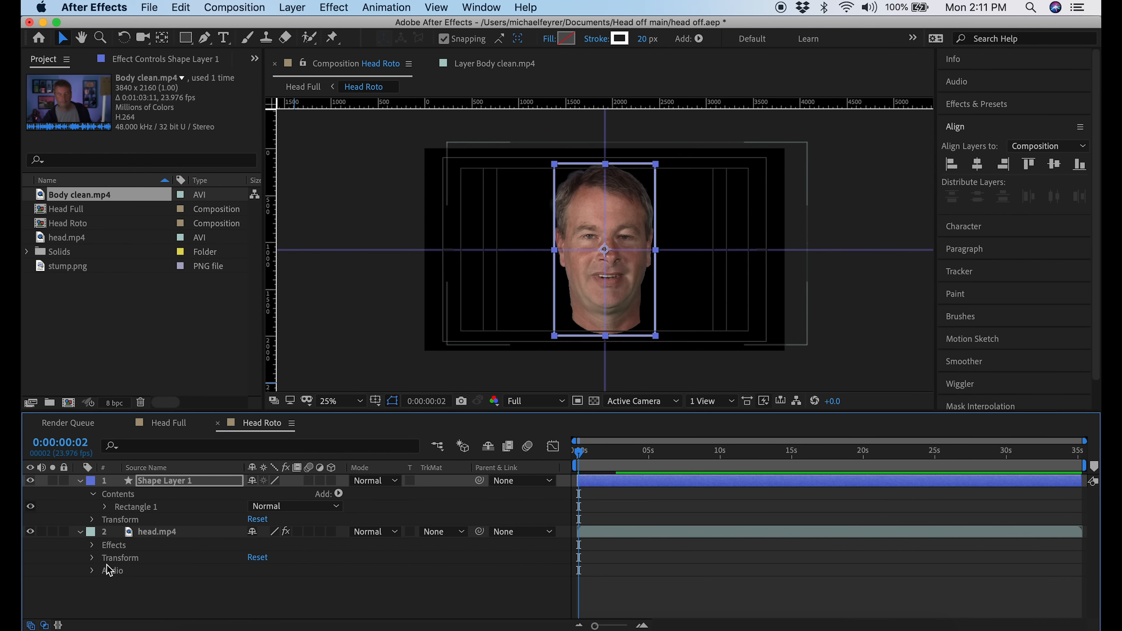
pyautogui.click(93, 559)
pyautogui.scroll(-2, 115, 571)
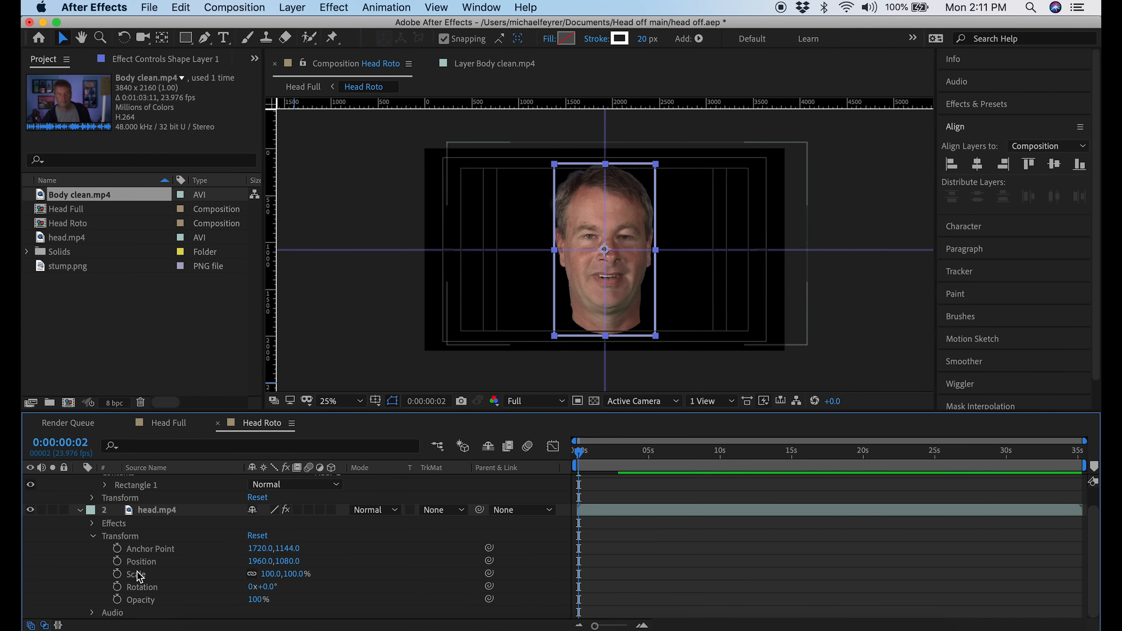
pyautogui.click(116, 561)
pyautogui.click(117, 573)
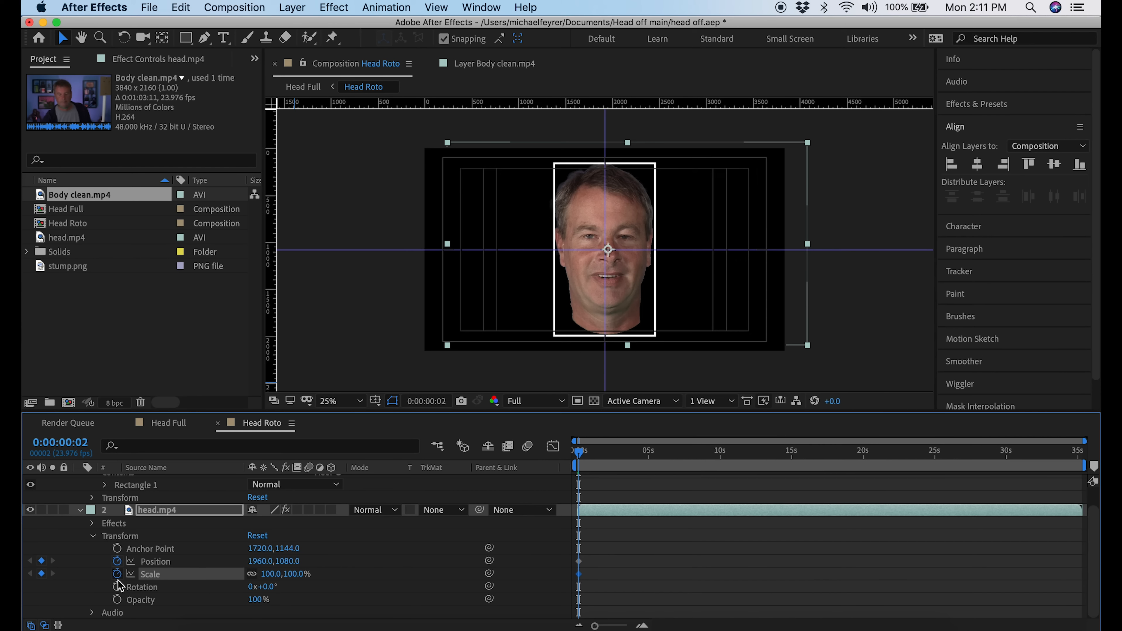
pyautogui.click(117, 586)
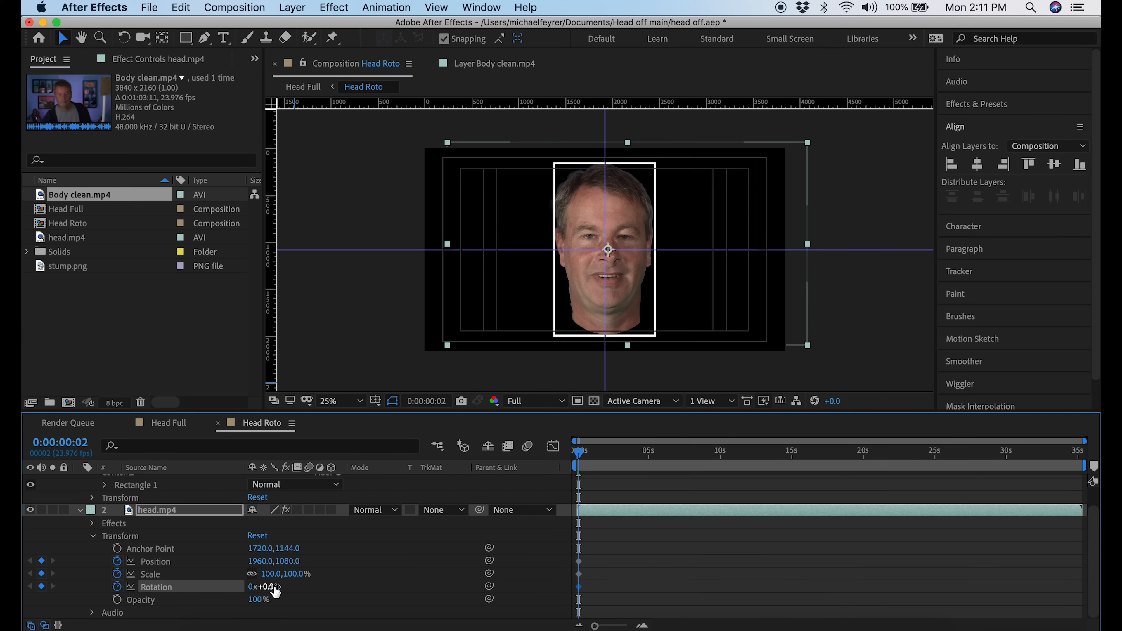
# Try to shift the head.mp4 layer's anchor point at 0:00:00:10
pyautogui.moveTo(578, 452); pyautogui.dragTo(575, 452)
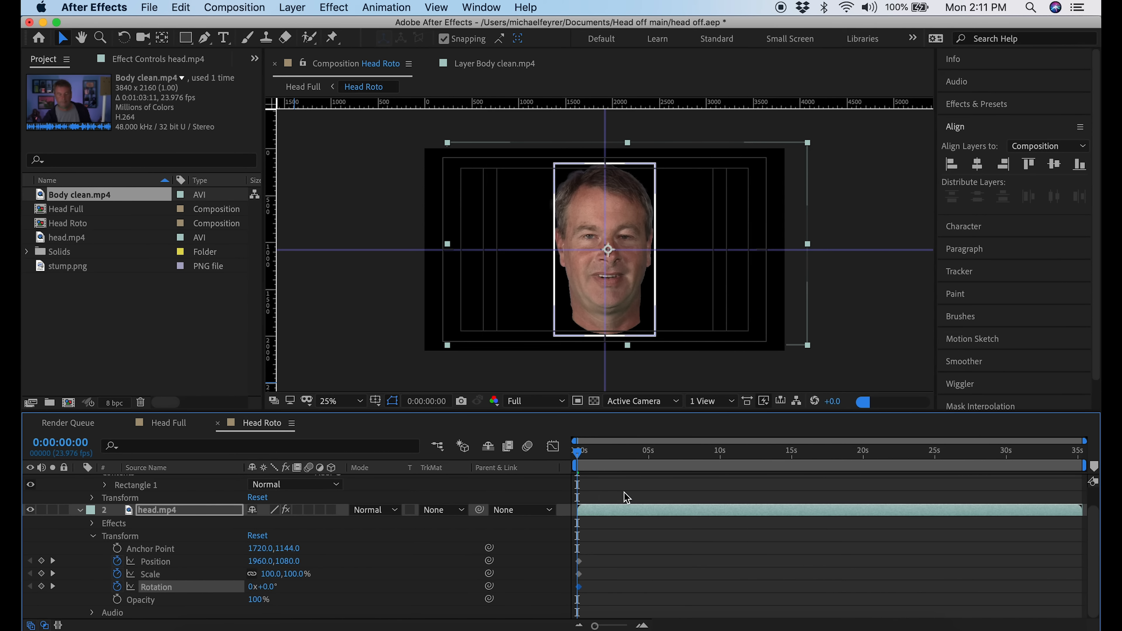
pyautogui.hotkey('shift', 'pagedown')
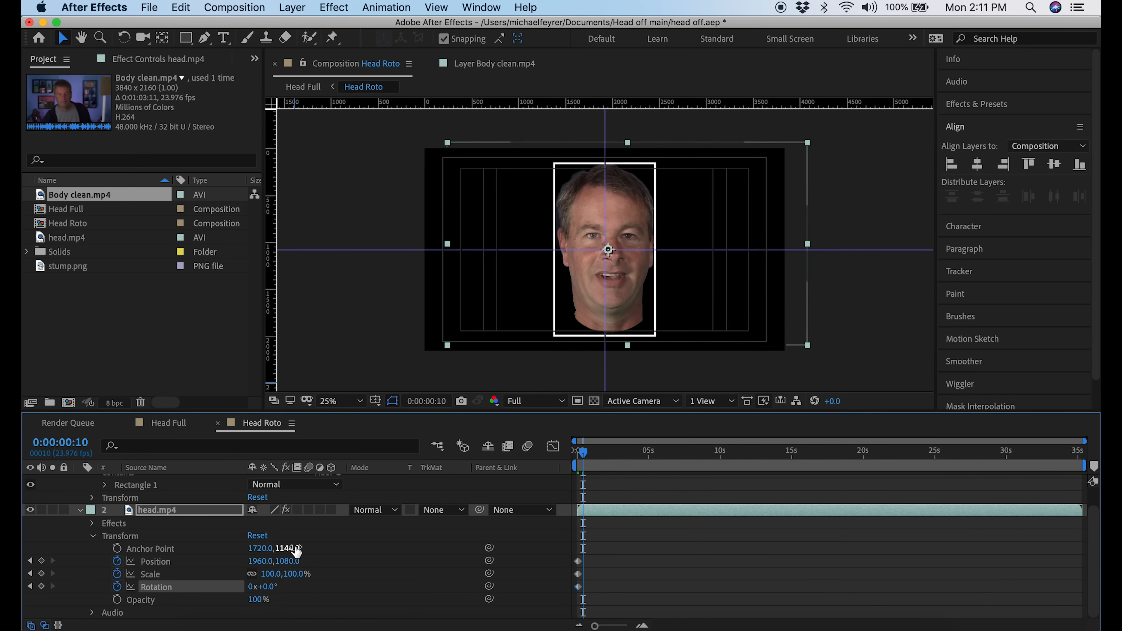
pyautogui.moveTo(268, 549); pyautogui.dragTo(304, 546)
pyautogui.moveTo(268, 550); pyautogui.dragTo(259, 551)
pyautogui.moveTo(586, 453); pyautogui.dragTo(584, 453)
pyautogui.click(182, 10)
pyautogui.moveTo(197, 54)
pyautogui.click(454, 562)
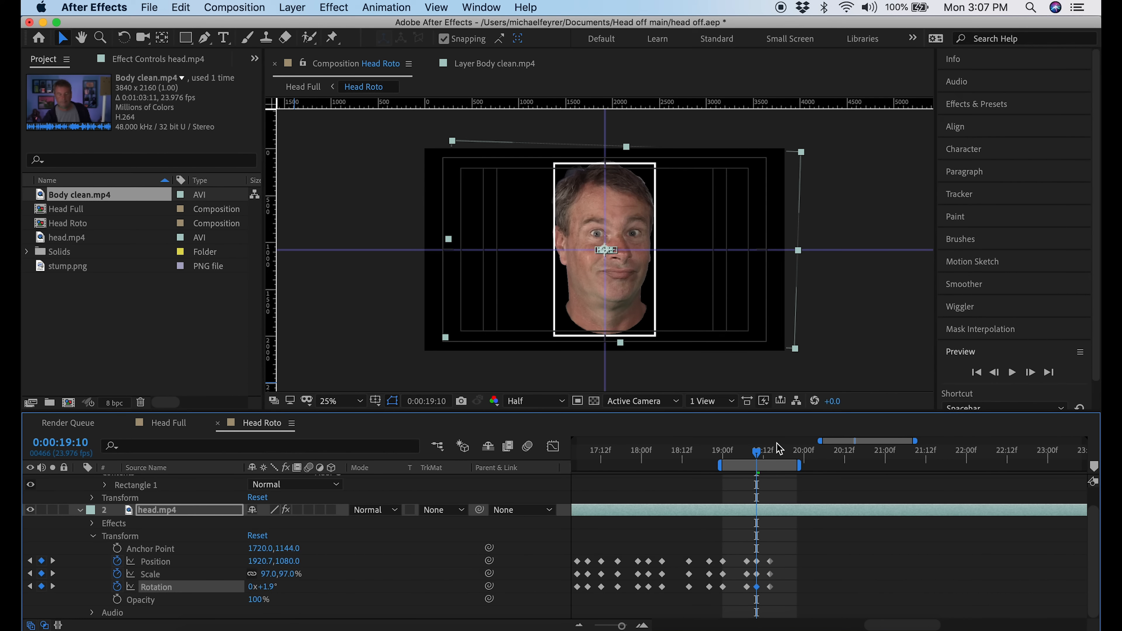
# At about 0:00:19:19, keyframe the head's rotation and scale to fit it inside the guide rectangle
pyautogui.click(787, 452)
pyautogui.moveTo(268, 587); pyautogui.dragTo(212, 604)
pyautogui.click(274, 572)
pyautogui.click(657, 540)
# Shift the work area to start at about 0:00:19:14, and keyframe the turning head's rotation and scale at 0:00:20:02
pyautogui.moveTo(787, 452); pyautogui.dragTo(836, 466)
pyautogui.moveTo(794, 452); pyautogui.dragTo(811, 452)
pyautogui.moveTo(269, 587); pyautogui.dragTo(296, 569)
pyautogui.click(270, 574)
pyautogui.click(538, 602)
# Keyframe the head's scale and rotation at 0:00:19:23 and 0:00:20:06, and preview the turn
pyautogui.moveTo(811, 451); pyautogui.dragTo(801, 457)
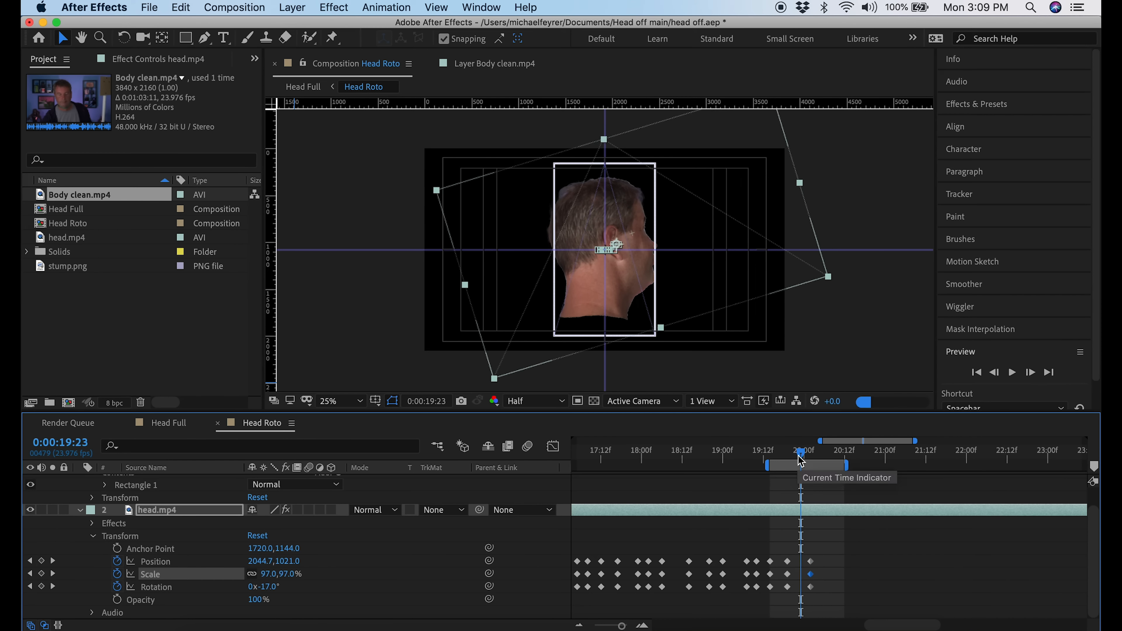
pyautogui.click(270, 576)
pyautogui.moveTo(268, 587); pyautogui.dragTo(268, 563)
pyautogui.moveTo(801, 452); pyautogui.dragTo(824, 460)
pyautogui.moveTo(267, 588); pyautogui.dragTo(281, 565)
pyautogui.click(270, 574)
pyautogui.press('space')
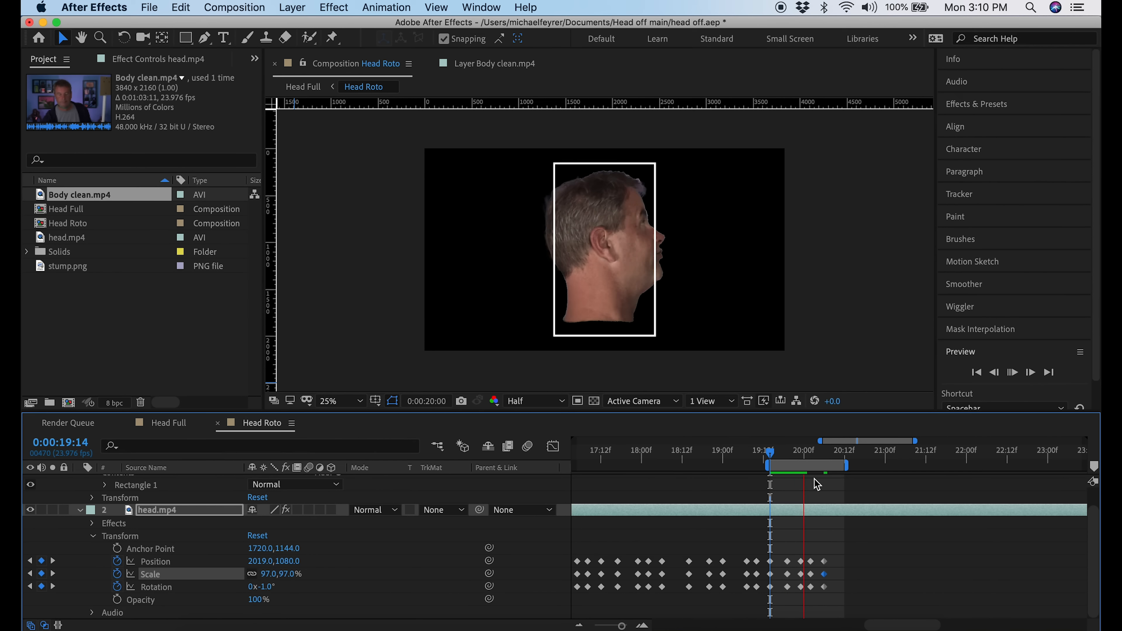
pyautogui.press('space')
# At 0:00:20:10, keyframe the back of the head with 0° rotation, 144% scale and a new position
pyautogui.moveTo(264, 587); pyautogui.dragTo(295, 564)
pyautogui.click(41, 574)
pyautogui.click(42, 561)
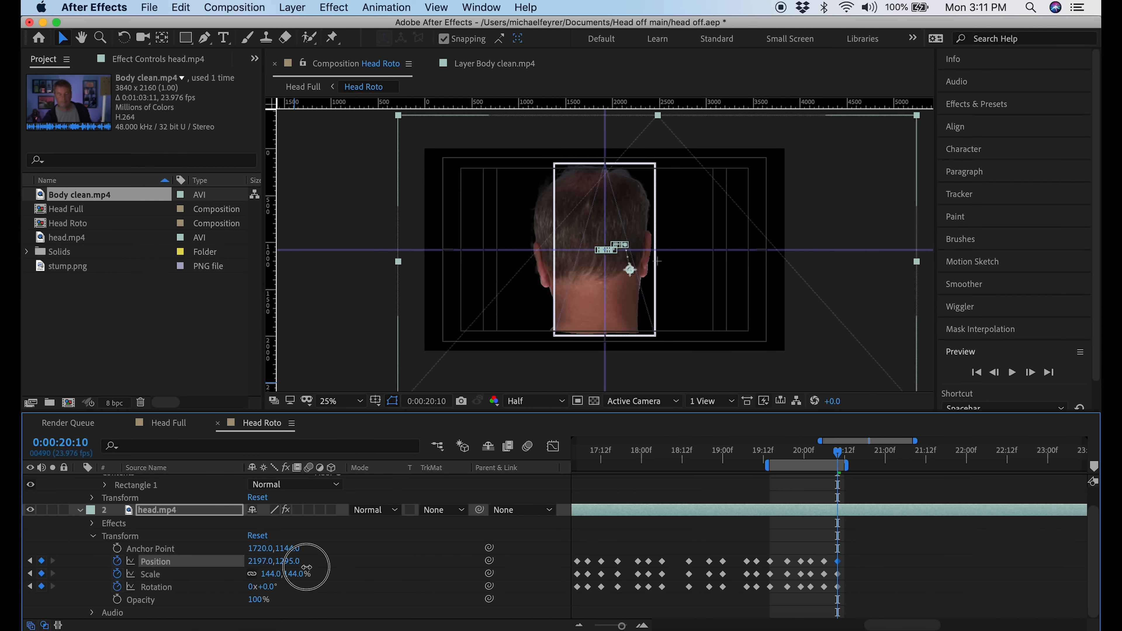
# Rework the head's position and scale keyframes, using 127% scale at 0:00:20:06 and 114% at 0:00:20:02, and preview the motion
pyautogui.press('j')
pyautogui.moveTo(270, 575); pyautogui.dragTo(323, 565)
pyautogui.click(180, 8)
pyautogui.click(203, 25)
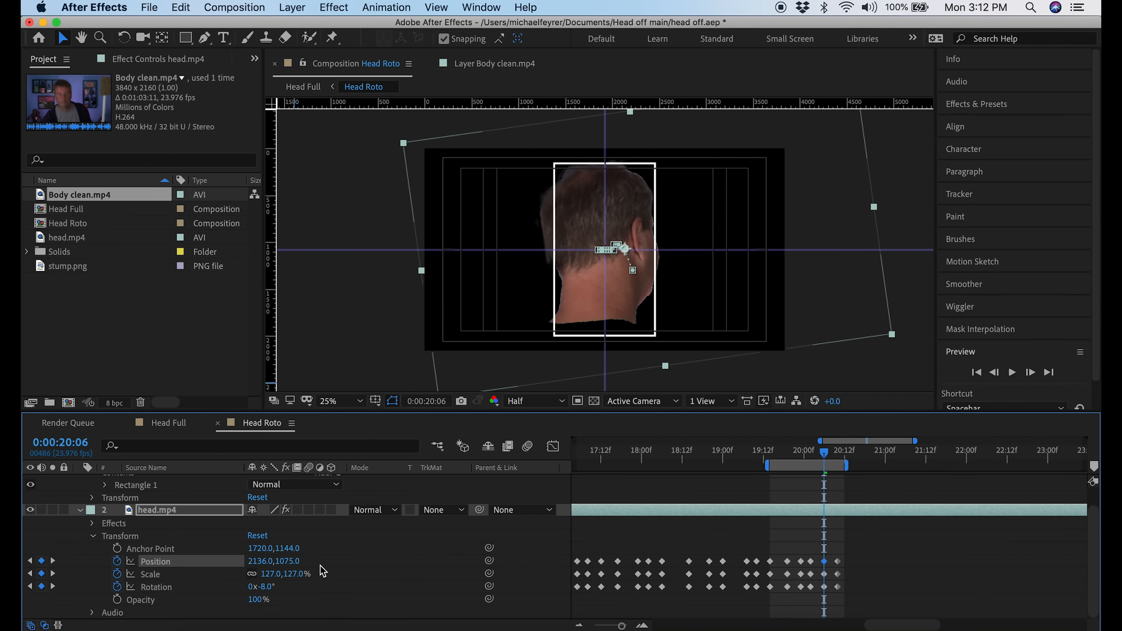
pyautogui.press('j')
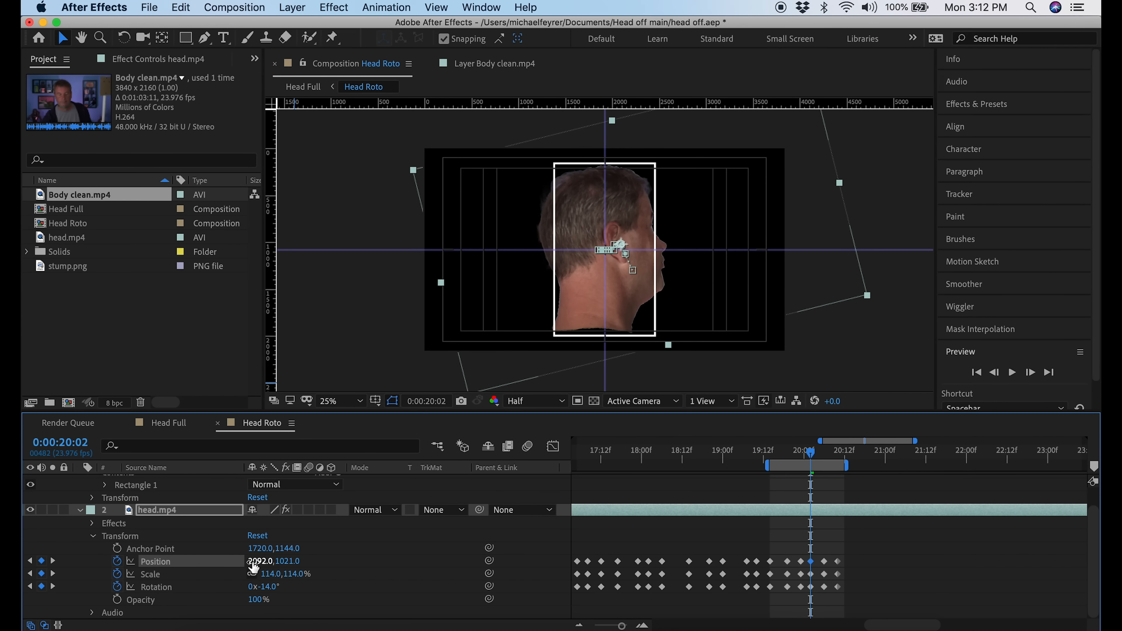
pyautogui.press('space')
pyautogui.press('space')
# Move the work area onward and, at 0:00:20:13, keyframe the head's position with 7° rotation and 138% scale
pyautogui.moveTo(815, 468); pyautogui.dragTo(848, 454)
pyautogui.click(842, 453)
pyautogui.moveTo(264, 589); pyautogui.dragTo(270, 588)
pyautogui.moveTo(271, 576); pyautogui.dragTo(277, 577)
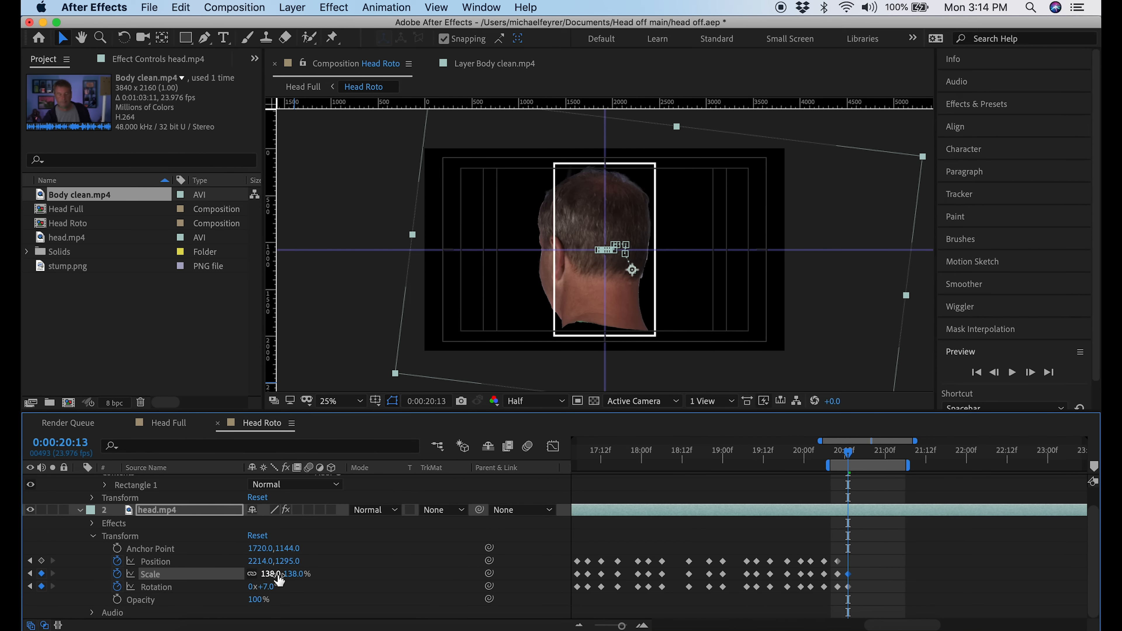
pyautogui.click(42, 560)
# Four frames after 0:00:20:13, reposition the head and add a scale keyframe, and advance another four frames
pyautogui.press('pagedown')
pyautogui.press('pagedown')
pyautogui.press('pagedown')
pyautogui.press('pagedown')
pyautogui.moveTo(256, 564)
pyautogui.mouseDown()
pyautogui.moveTo(331, 575)
pyautogui.moveTo(263, 588)
pyautogui.moveTo(270, 564)
pyautogui.mouseUp()
pyautogui.click(41, 574)
pyautogui.press('pagedown')
pyautogui.press('pagedown')
pyautogui.press('pagedown')
pyautogui.press('pagedown')
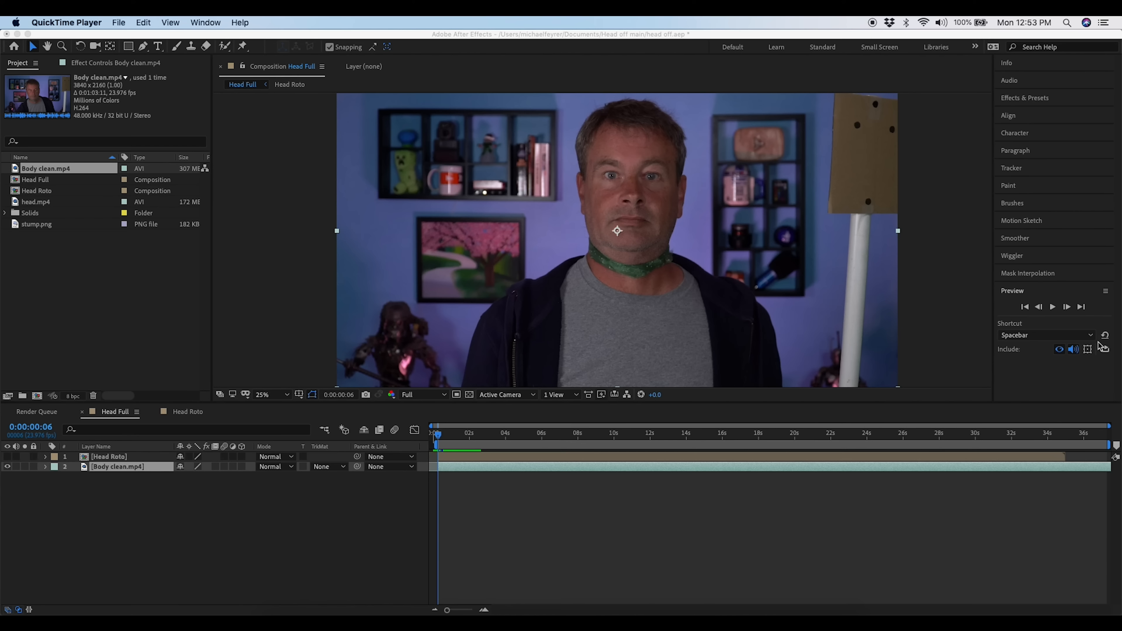
# Turn the Body clean.mp4 layer into a 3D layer and start a motion track on it
pyautogui.click(1100, 346)
pyautogui.click(1013, 168)
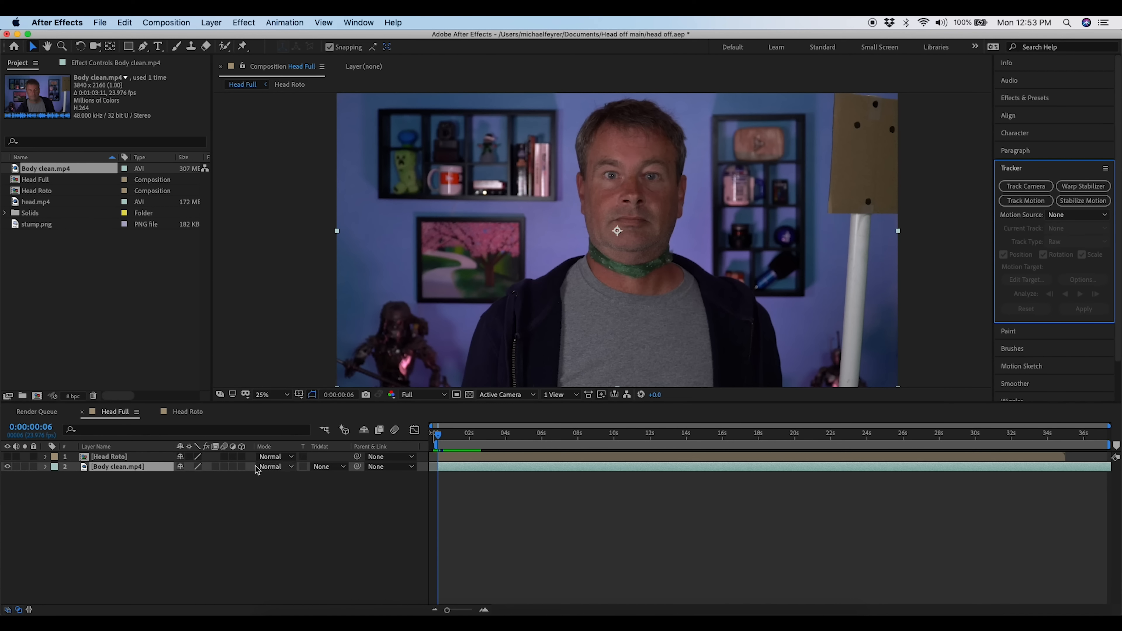
pyautogui.click(241, 466)
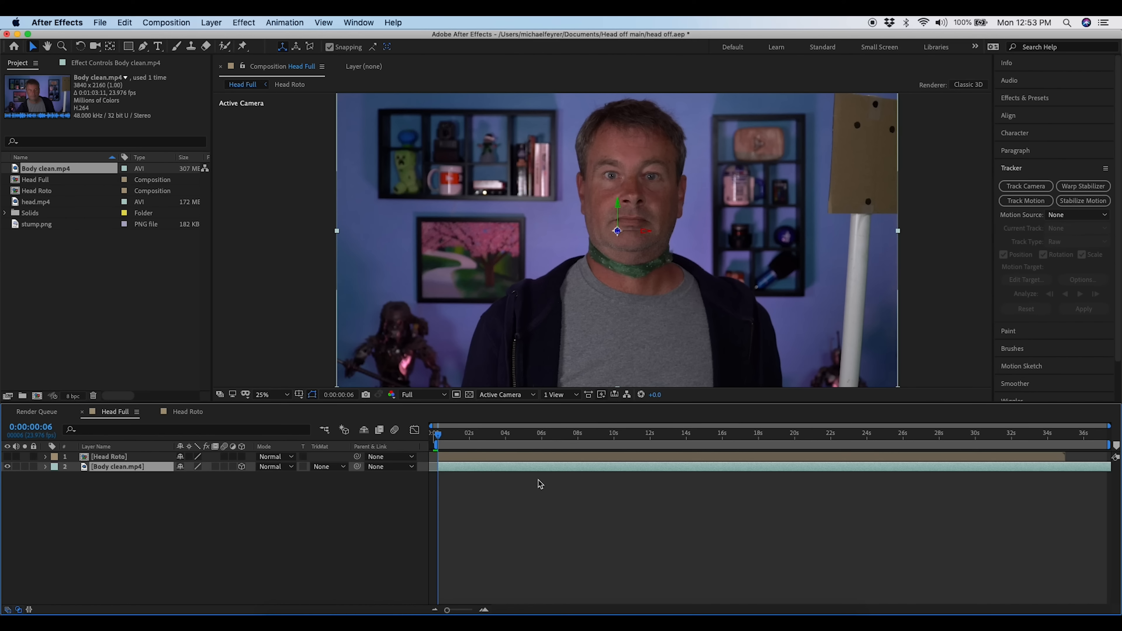
pyautogui.click(1026, 200)
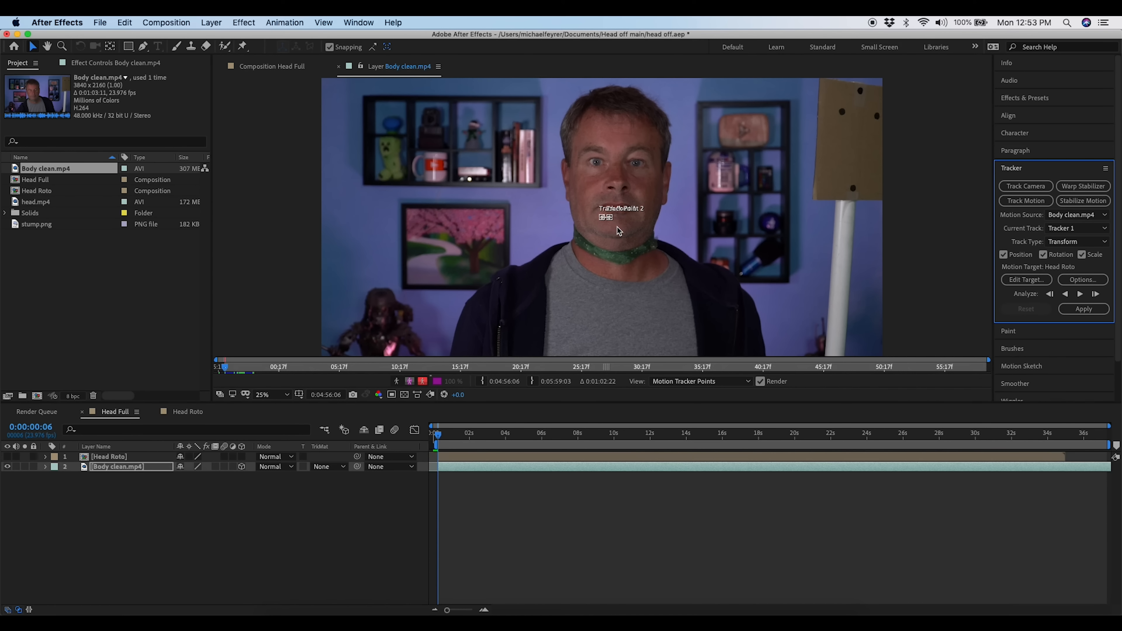
# Place Track Points 1 and 2 on two neighbouring black dots of the cardboard sign and enlarge their feature and search regions
pyautogui.scroll(2, 618, 229)
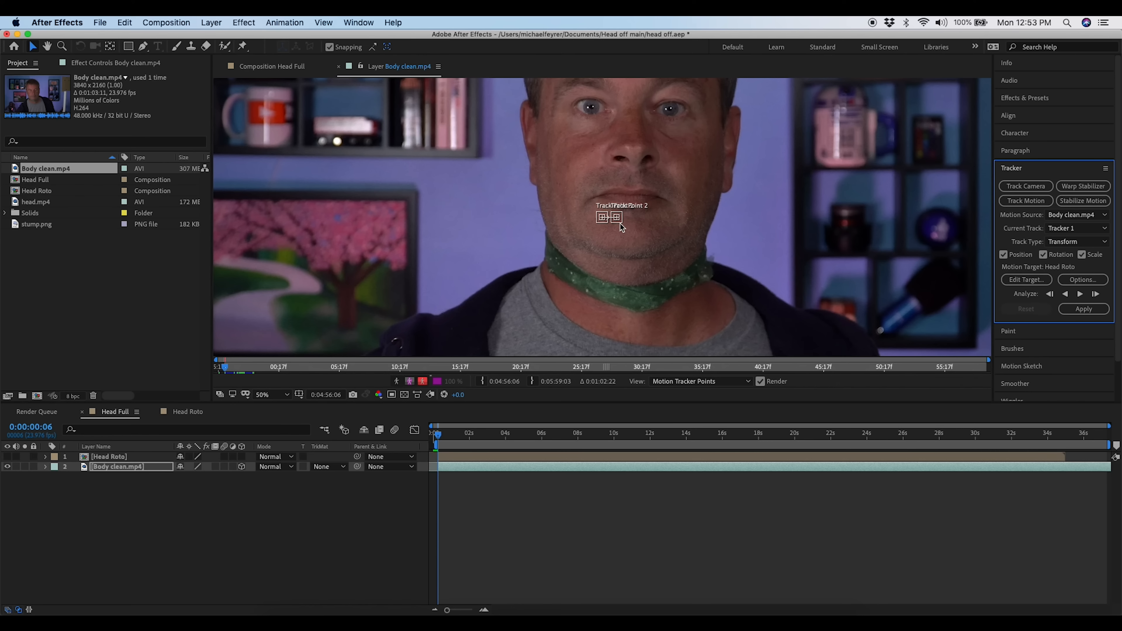
pyautogui.moveTo(620, 223); pyautogui.dragTo(980, 135)
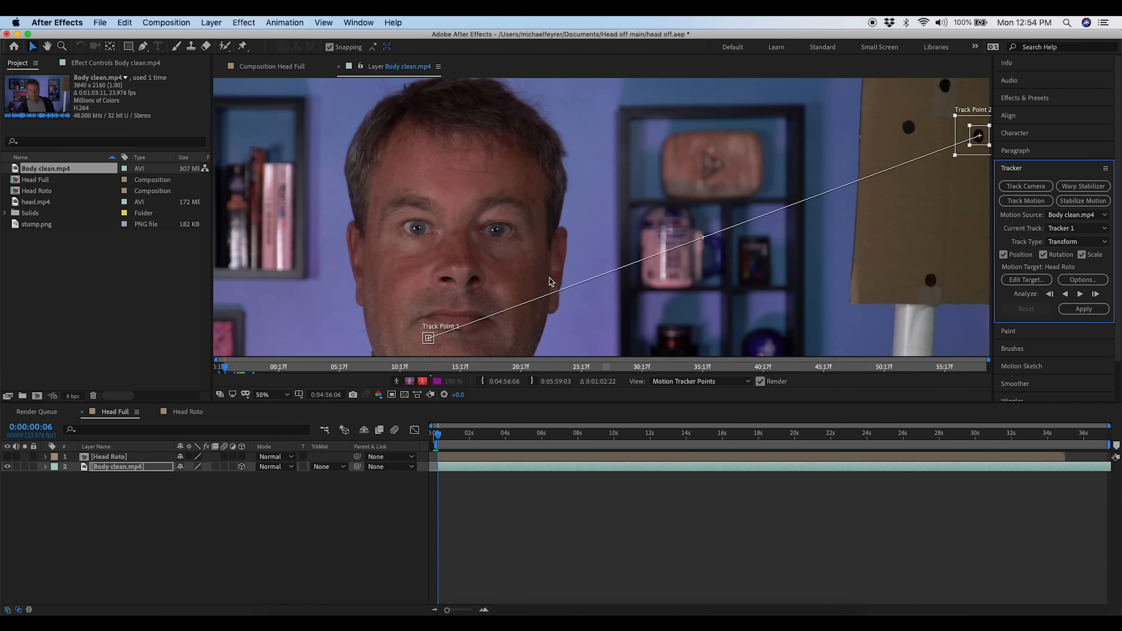
pyautogui.moveTo(434, 343); pyautogui.dragTo(905, 169)
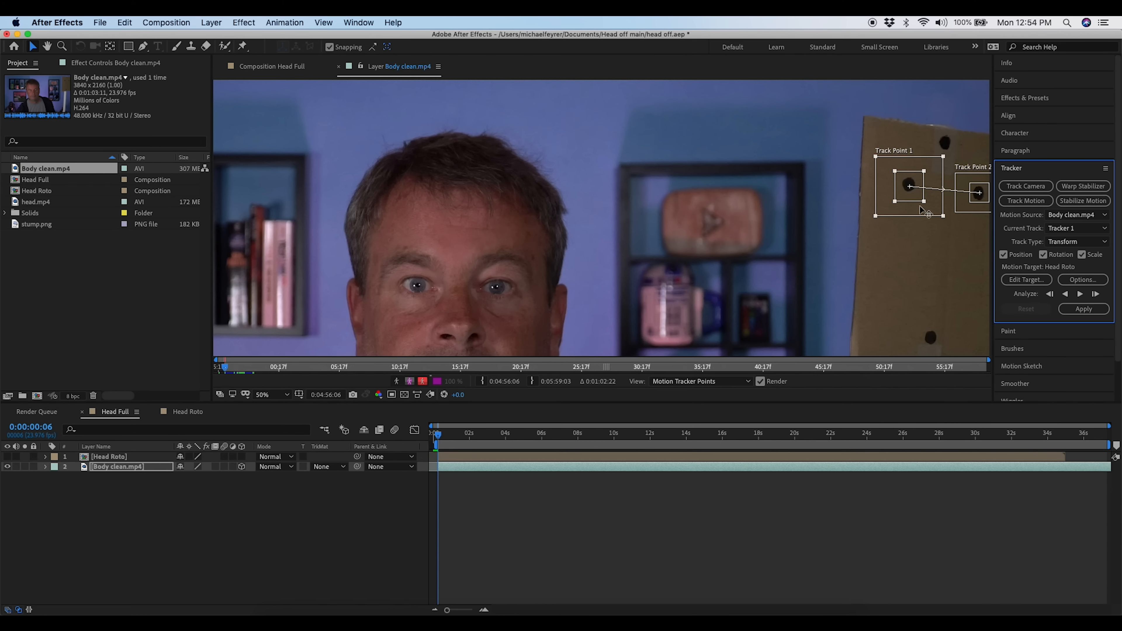
pyautogui.moveTo(925, 203); pyautogui.dragTo(952, 213)
# Analyse both track points forward to 0:00:17:07, stopping along the way to keep the cardboard markers in view
pyautogui.click(1080, 294)
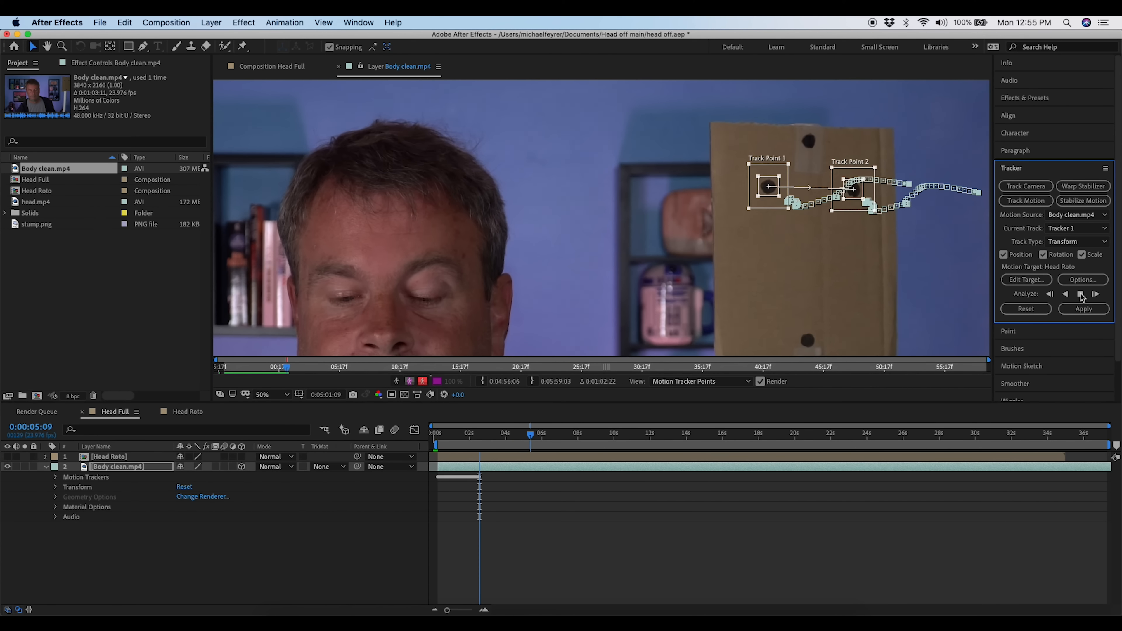
pyautogui.click(1080, 294)
pyautogui.scroll(-3, 701, 281)
pyautogui.press('h')
pyautogui.moveTo(701, 281); pyautogui.dragTo(769, 236)
pyautogui.hotkey('shift', '/')
pyautogui.click(1080, 295)
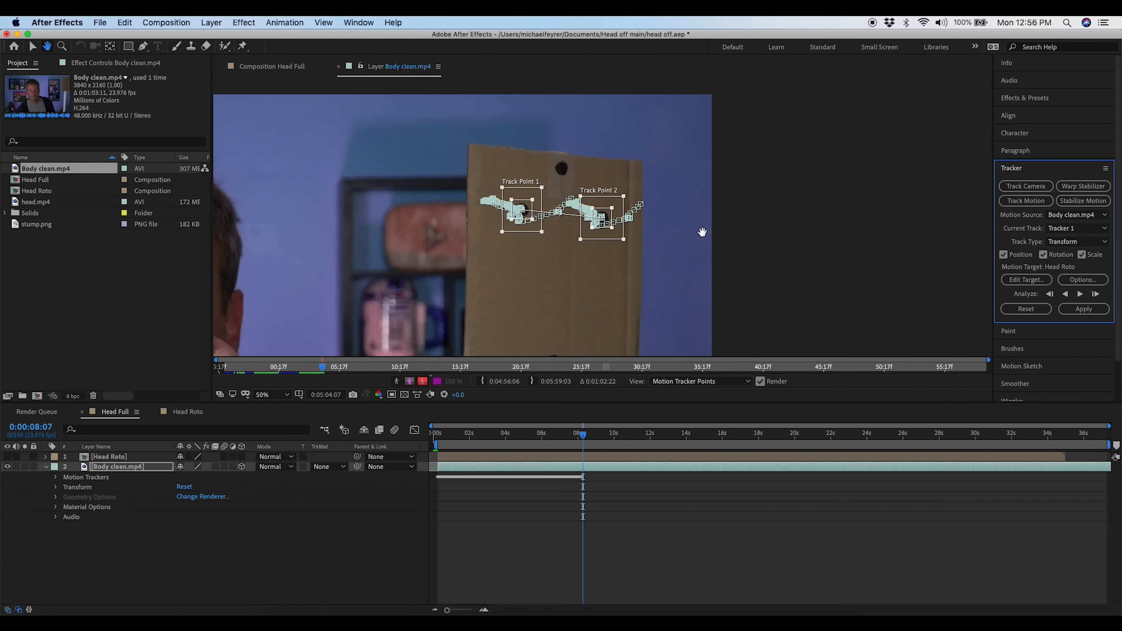
pyautogui.click(1080, 294)
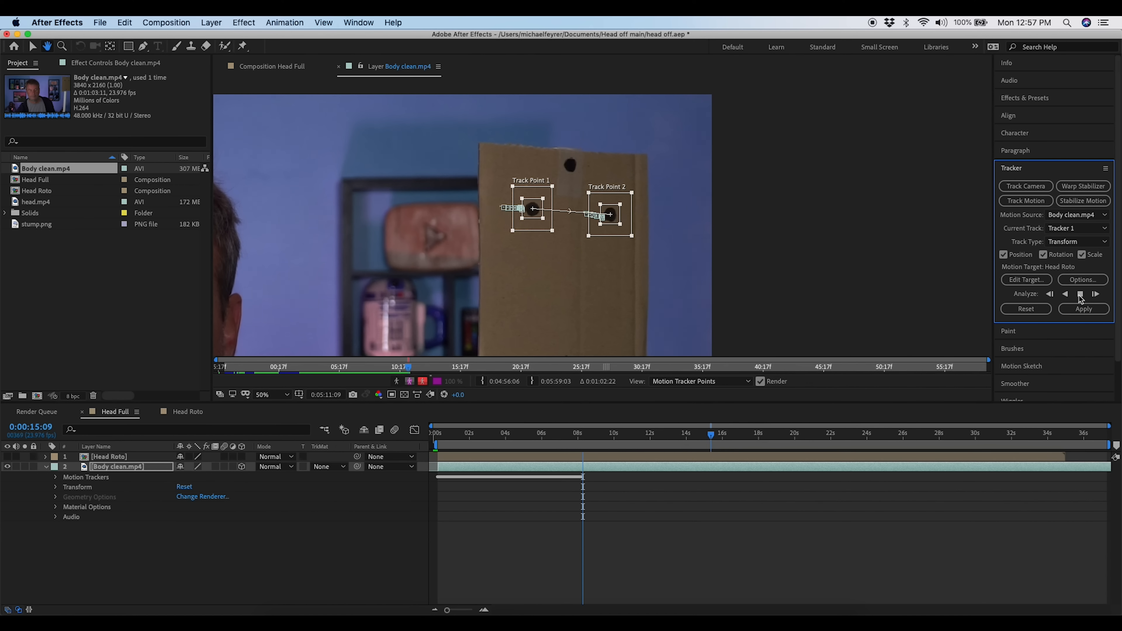
pyautogui.click(1080, 295)
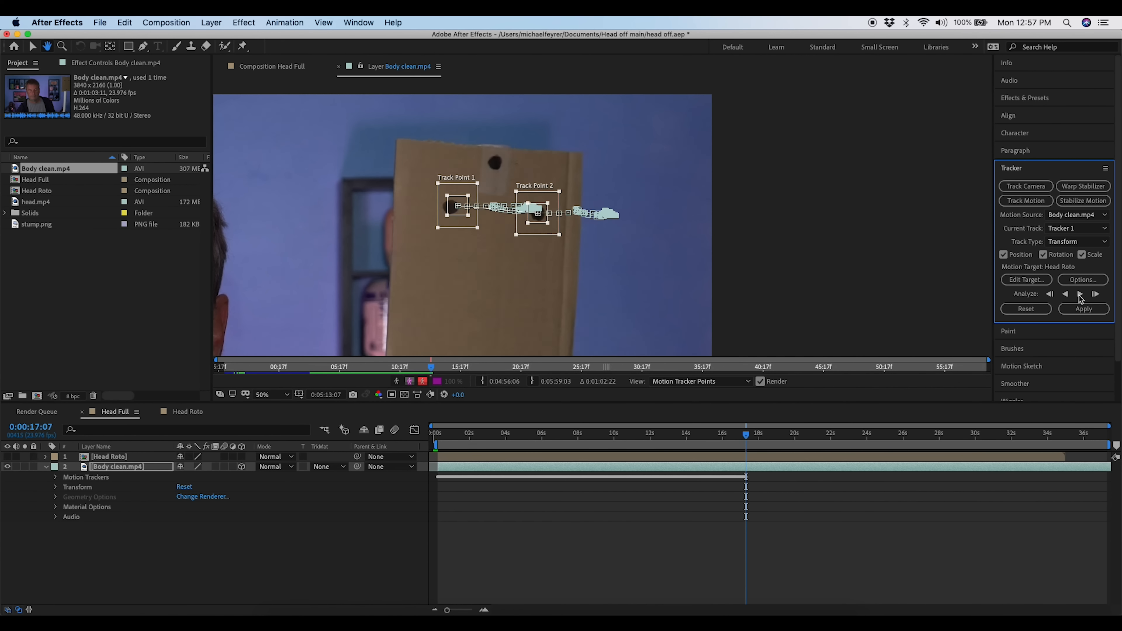
# Realign the track points on their cardboard markers and continue the forward analysis one frame at a time
pyautogui.click(1095, 294)
pyautogui.moveTo(457, 187); pyautogui.dragTo(370, 180)
pyautogui.click(1095, 294)
pyautogui.click(1095, 294)
pyautogui.press('pageup')
pyautogui.click(1096, 295)
pyautogui.click(1096, 295)
pyautogui.click(1096, 295)
pyautogui.click(1095, 295)
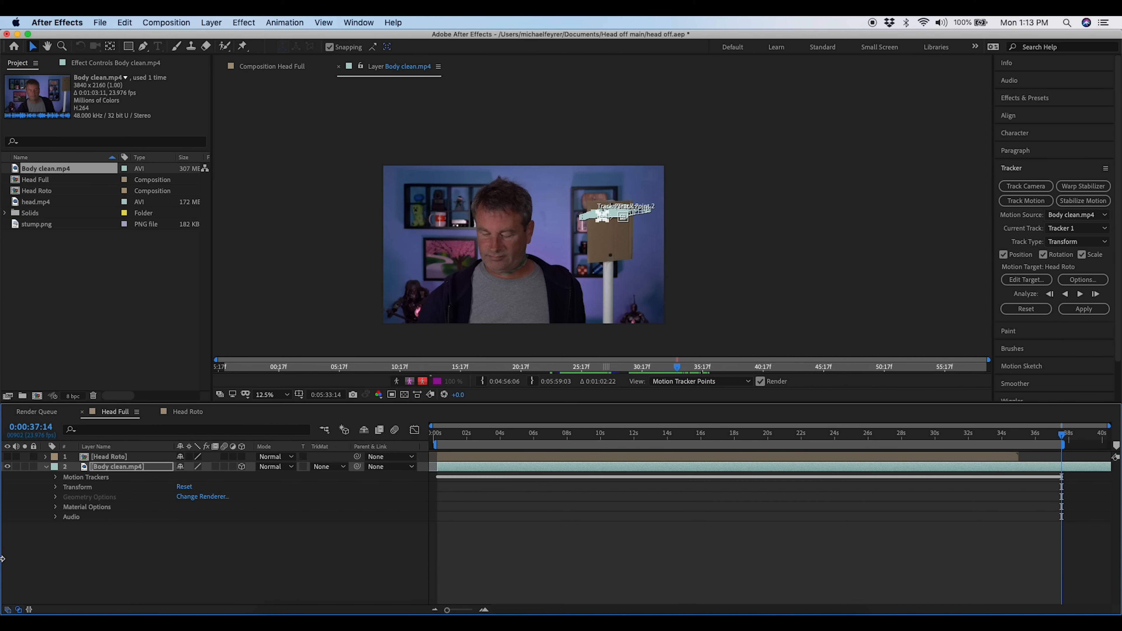
# Collapse the Body clean.mp4 layer and add a null object to the composition
pyautogui.click(46, 467)
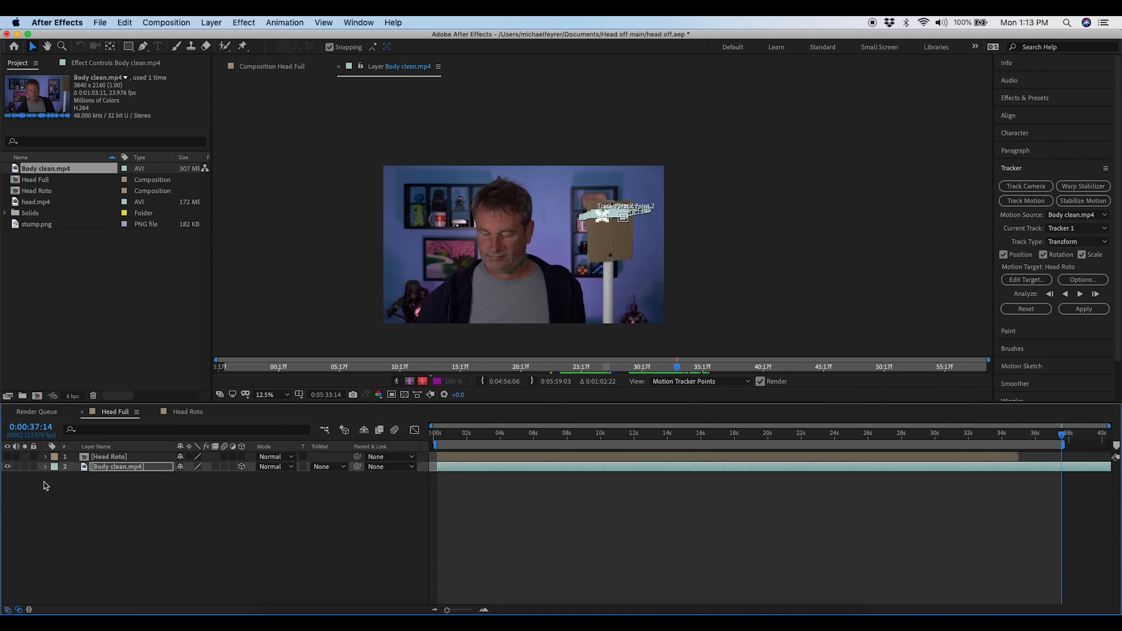
pyautogui.rightClick(58, 521)
pyautogui.moveTo(127, 491)
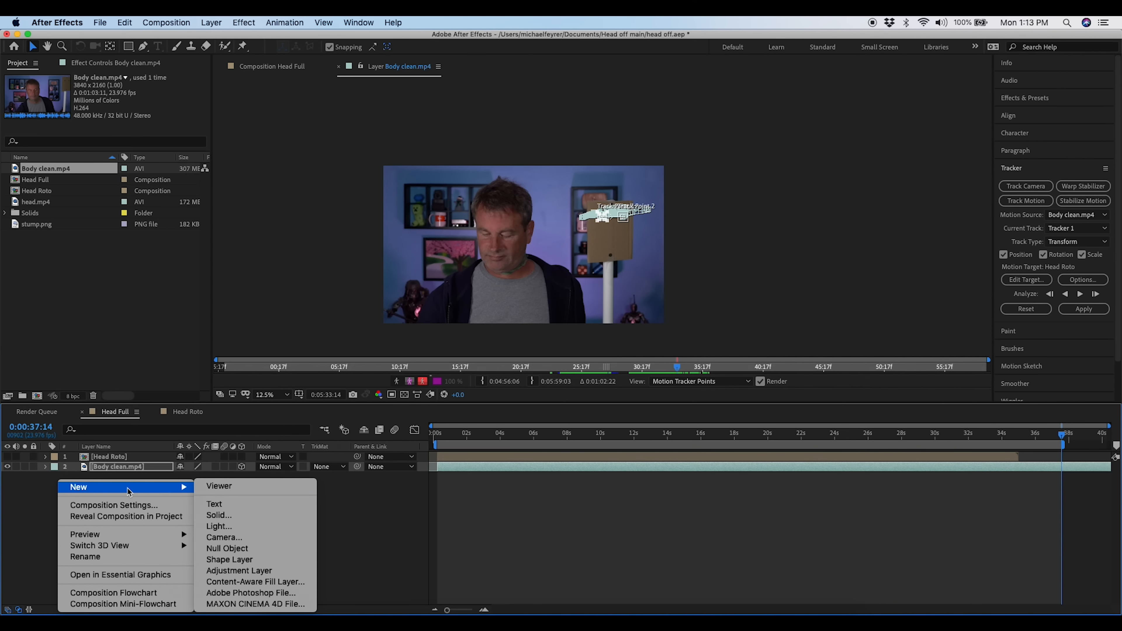
pyautogui.click(233, 548)
# Set Null 2 as the tracker's motion target and apply the tracking data to it
pyautogui.click(1021, 279)
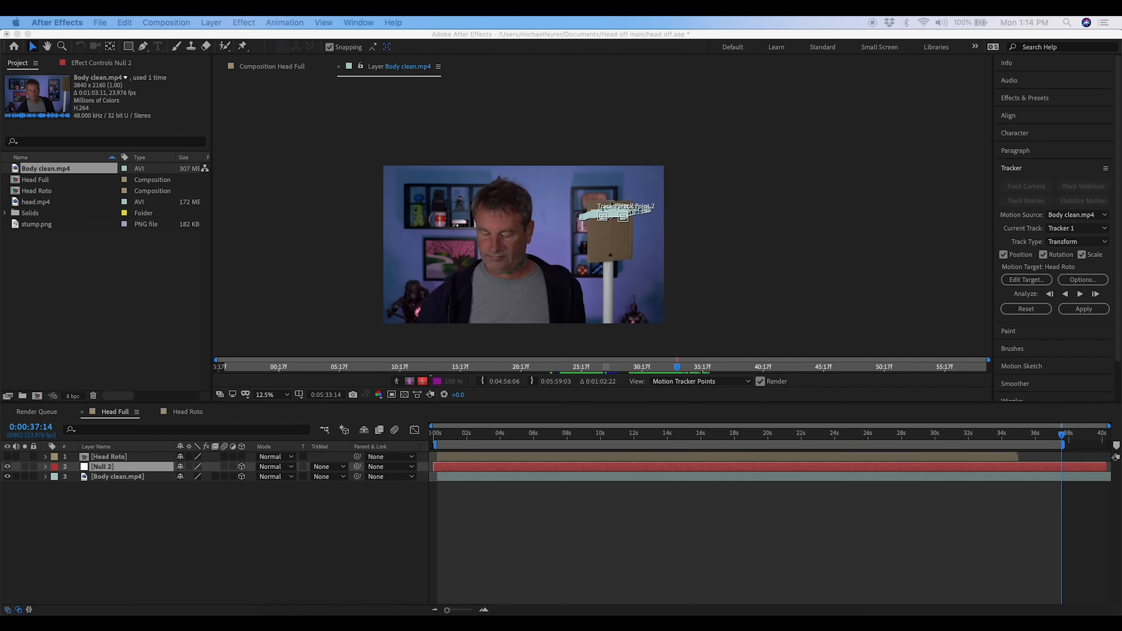
pyautogui.moveTo(1067, 223); pyautogui.dragTo(366, 165)
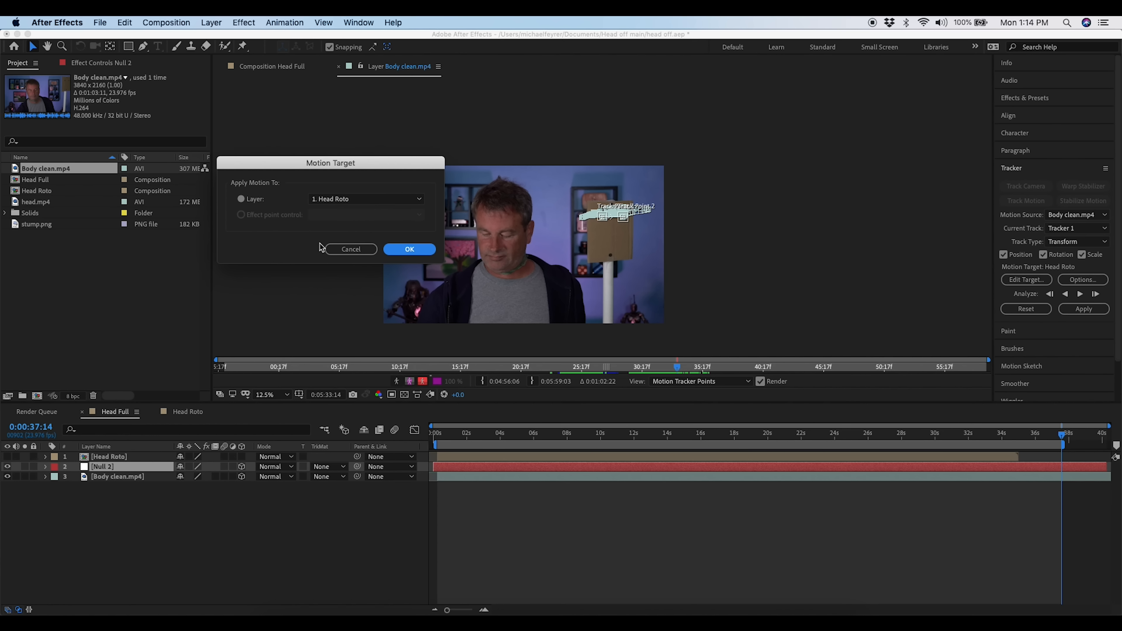
pyautogui.click(419, 200)
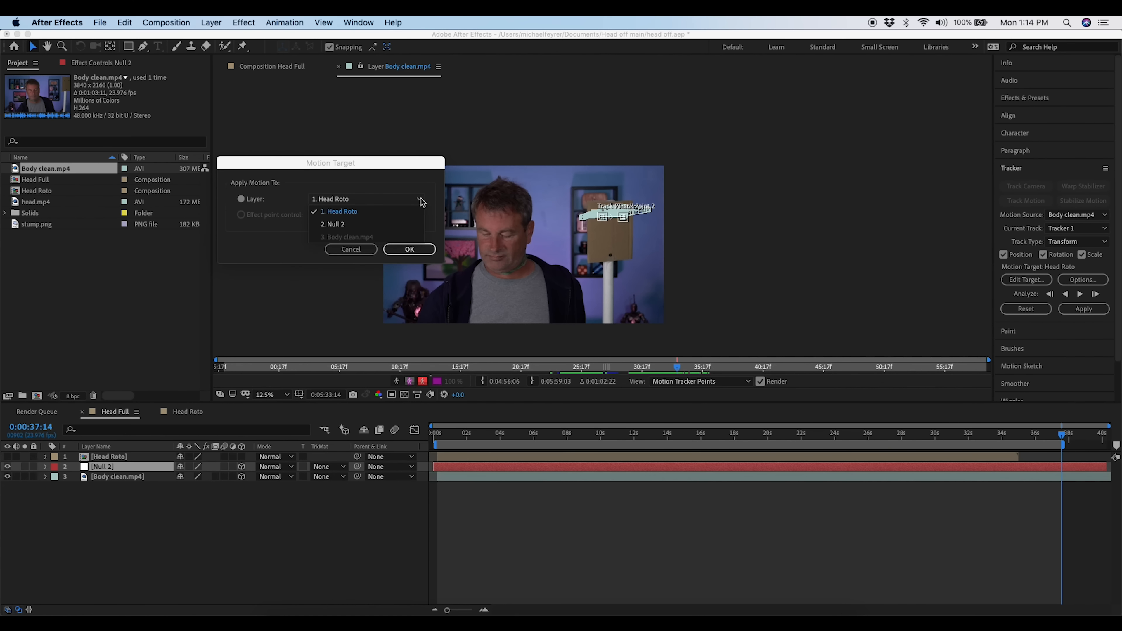
pyautogui.click(343, 225)
pyautogui.click(409, 250)
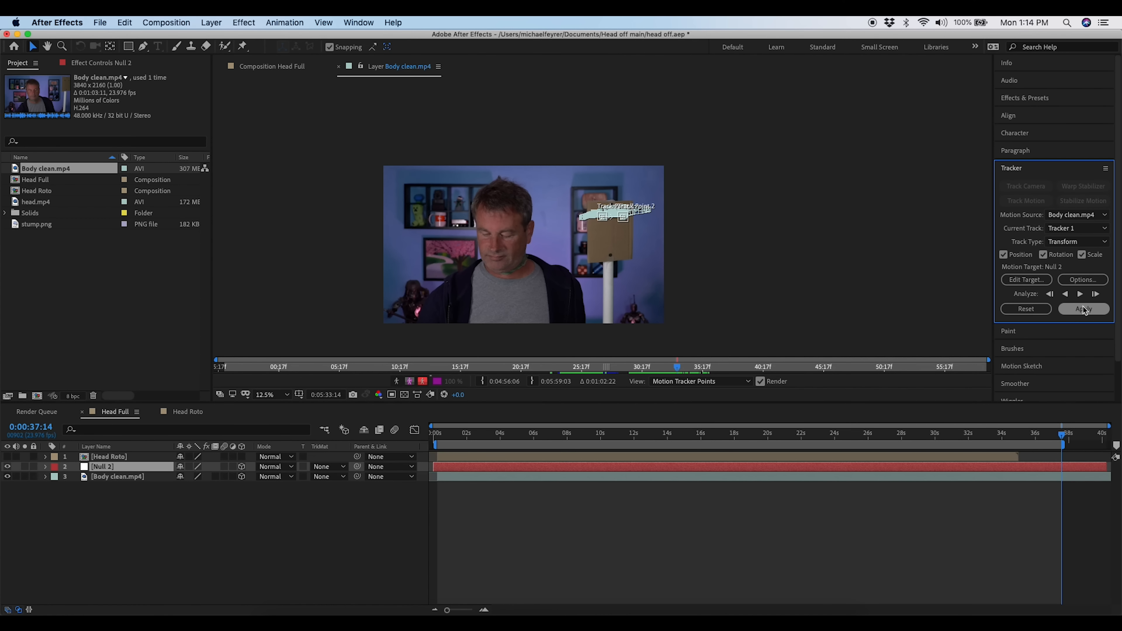
pyautogui.click(1083, 309)
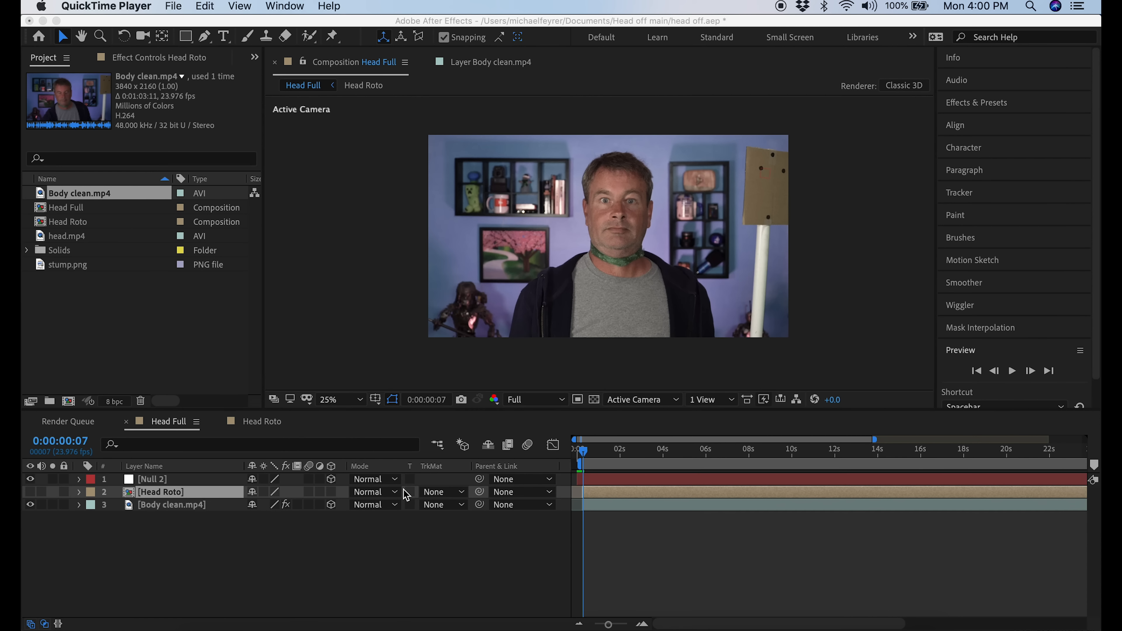
# Parent the Head Roto layer to Null 2 and make Head Roto visible
pyautogui.click(484, 497)
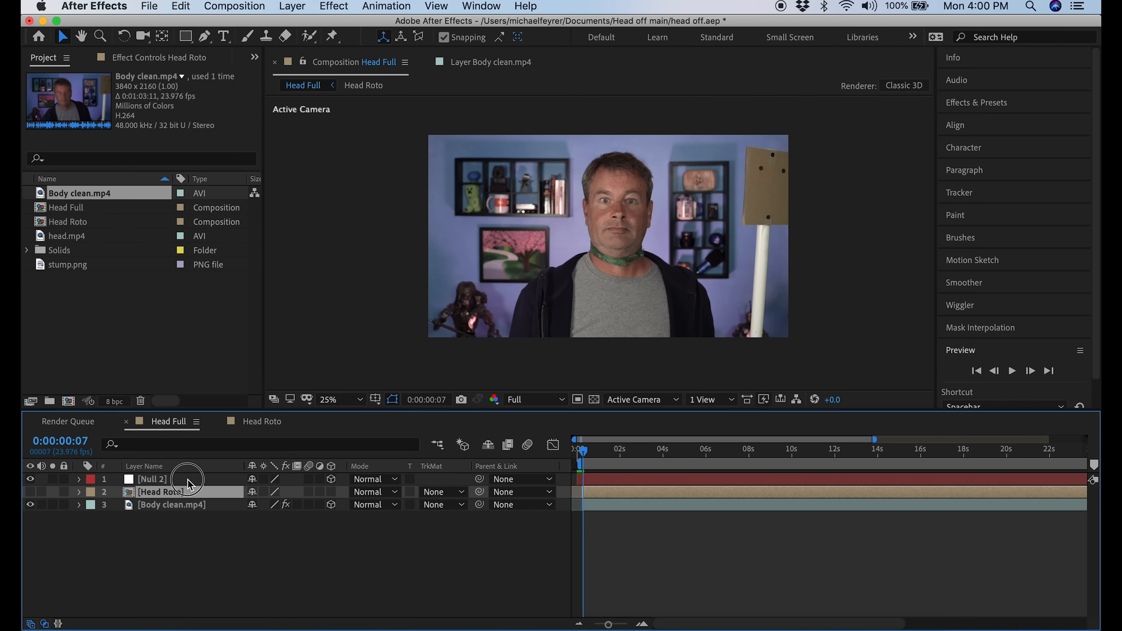
pyautogui.moveTo(477, 494); pyautogui.dragTo(208, 482)
pyautogui.click(30, 493)
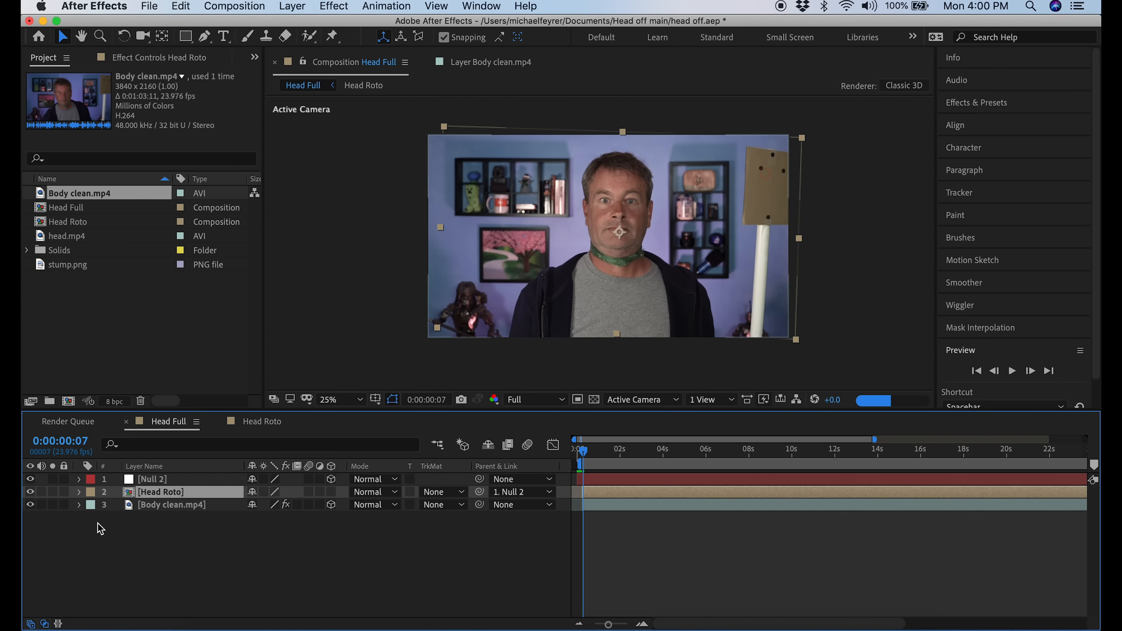
# Fit the Head Roto layer over the cardboard sign with position 34.7, 358.9 and 70.2% scale, and show the full timeline
pyautogui.click(79, 492)
pyautogui.click(93, 505)
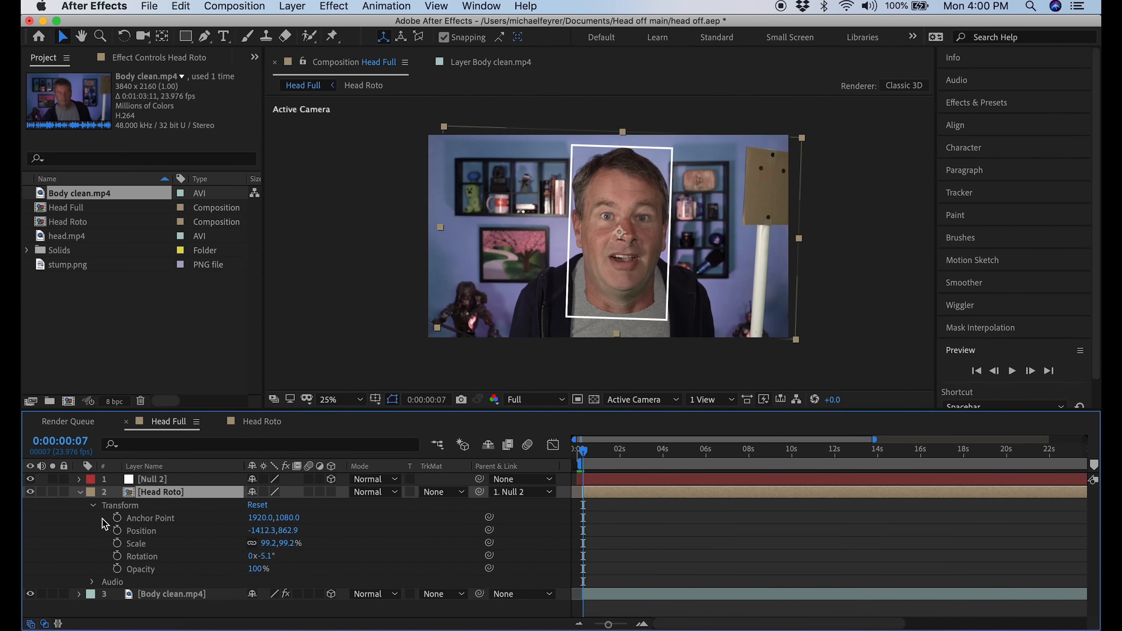
pyautogui.moveTo(260, 535); pyautogui.dragTo(290, 547)
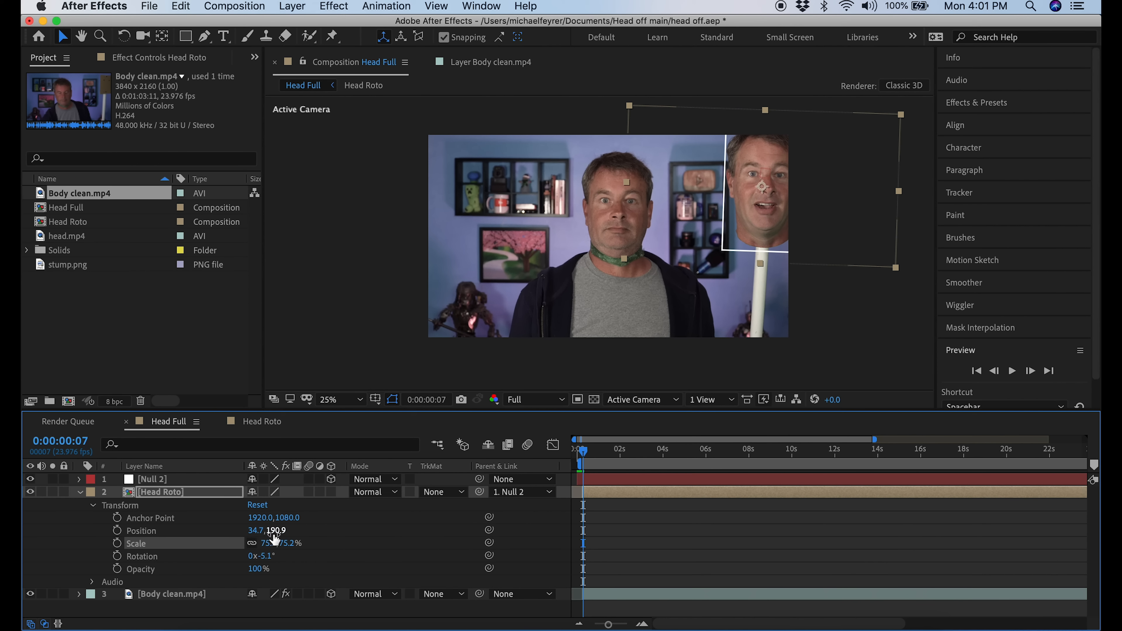
pyautogui.click(79, 492)
pyautogui.moveTo(876, 440); pyautogui.dragTo(719, 464)
pyautogui.moveTo(1054, 464); pyautogui.dragTo(643, 463)
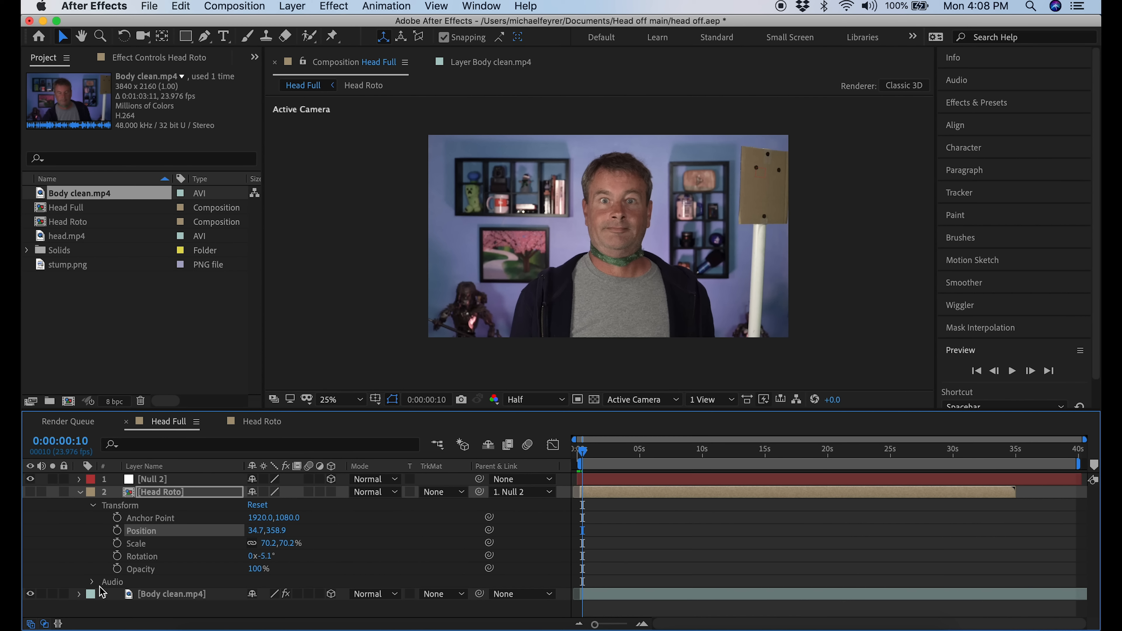
# Duplicate the Body clean.mp4 layer and rename the upper copy Head Removal
pyautogui.click(168, 597)
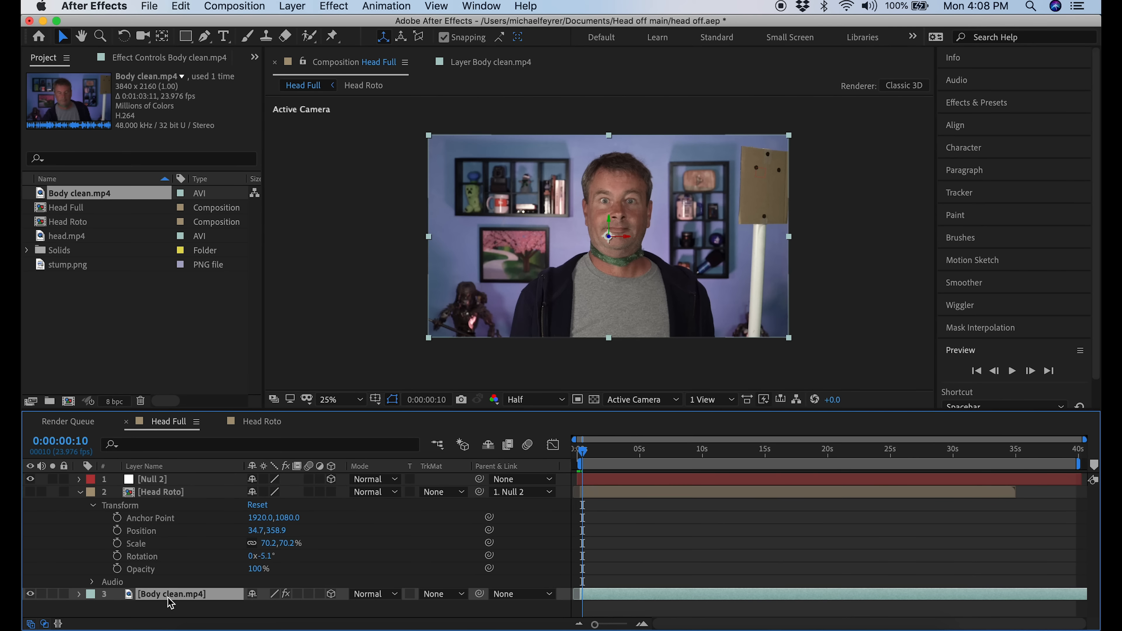
pyautogui.click(80, 494)
pyautogui.press('super+d')
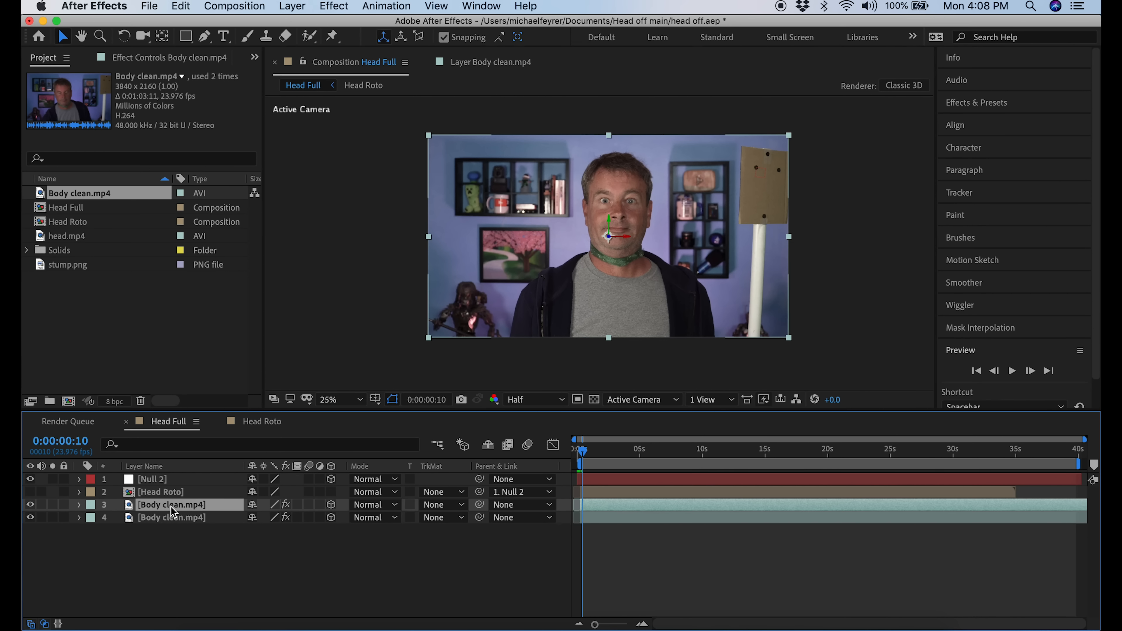
pyautogui.rightClick(160, 508)
pyautogui.moveTo(250, 537)
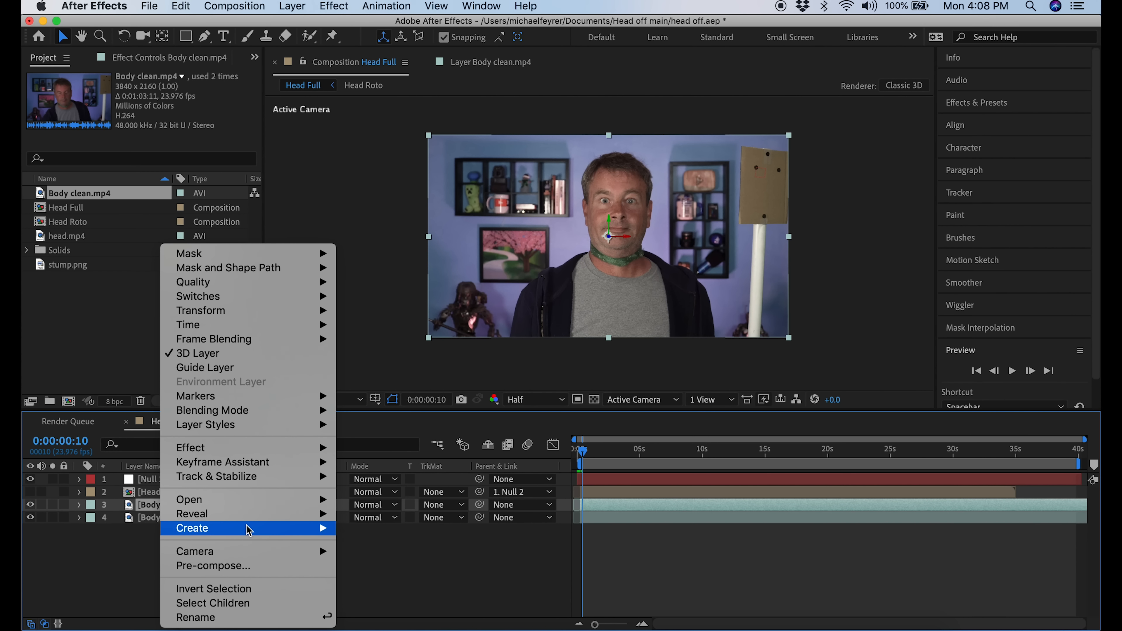
pyautogui.click(309, 617)
pyautogui.write('Head Remov')
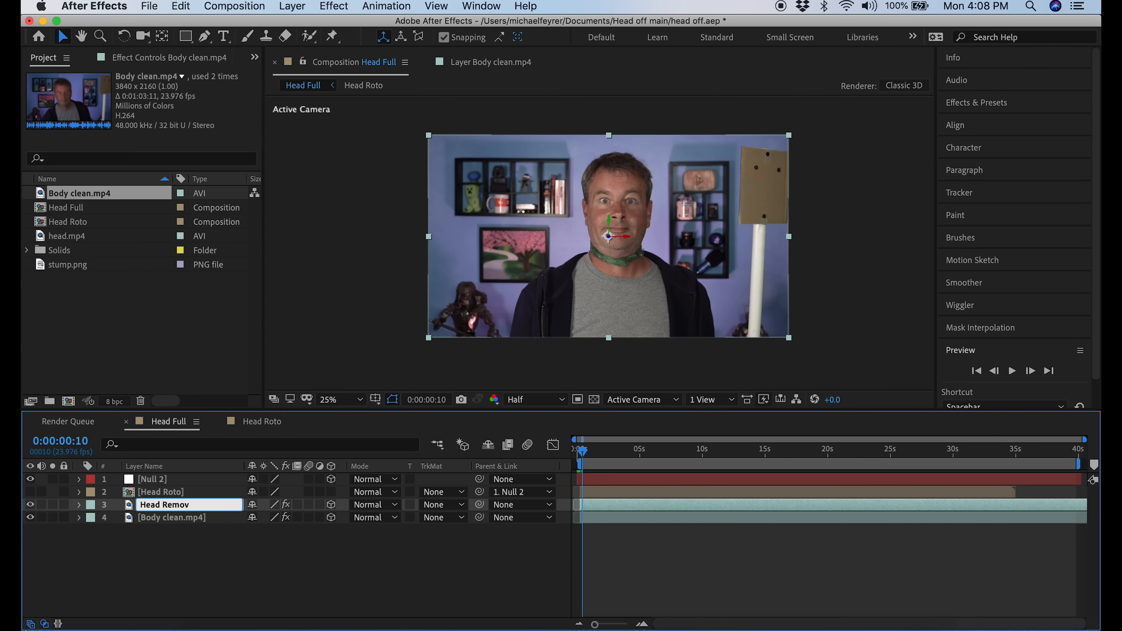
pyautogui.write('eal')
pyautogui.click(138, 588)
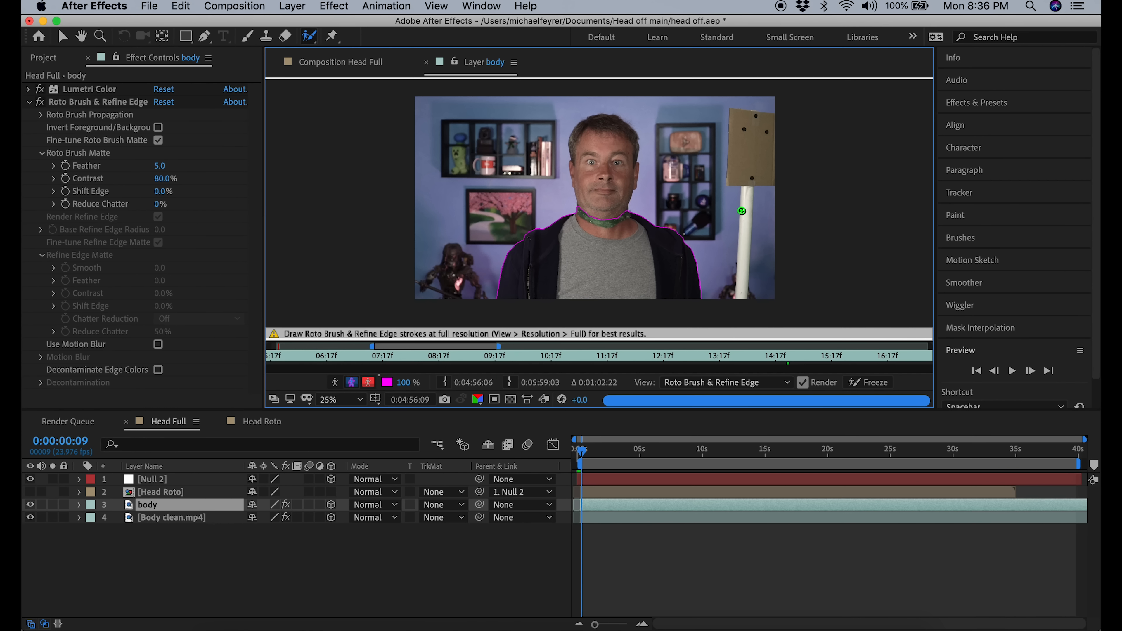
# Add the white pole to the body layer's Roto Brush foreground at 0:00:00:09 and check its edges
pyautogui.moveTo(745, 196); pyautogui.dragTo(742, 292)
pyautogui.scroll(2, 656, 226)
pyautogui.press('h')
pyautogui.moveTo(707, 250)
pyautogui.mouseDown()
pyautogui.moveTo(621, 206)
pyautogui.moveTo(674, 253)
pyautogui.mouseUp()
pyautogui.scroll(-2, 528, 220)
pyautogui.moveTo(526, 346); pyautogui.dragTo(422, 338)
# At 0:00:01:05, brush the jacket and the white pole into the body matte and refine the edge around the neck
pyautogui.click(315, 355)
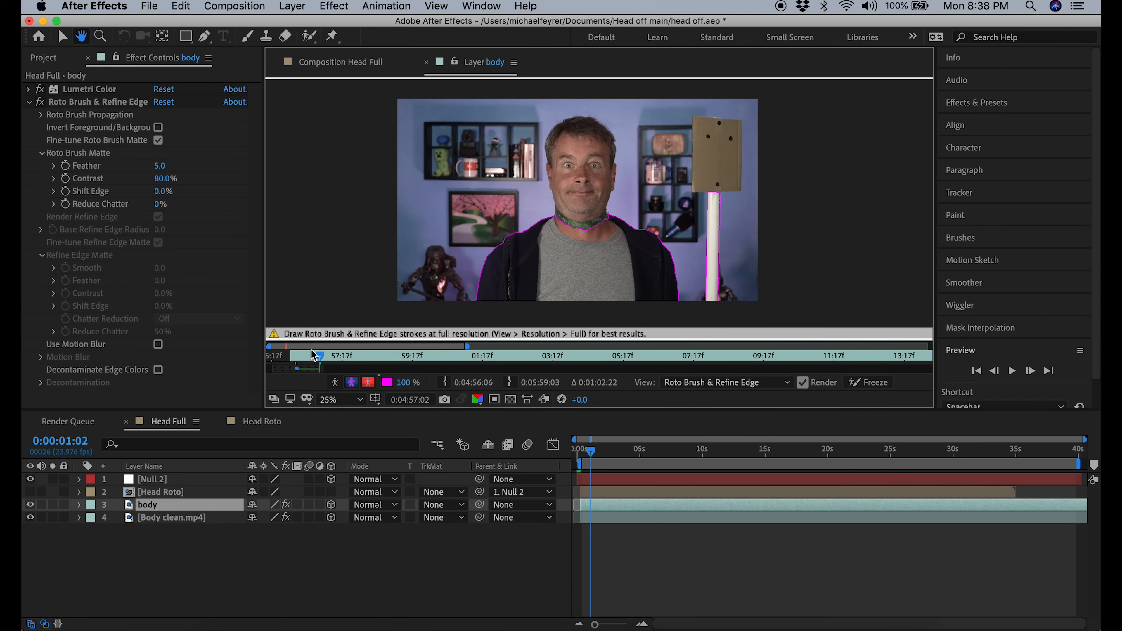
pyautogui.click(1030, 371)
pyautogui.click(1030, 372)
pyautogui.click(1030, 371)
pyautogui.click(309, 37)
pyautogui.moveTo(508, 270); pyautogui.dragTo(560, 228)
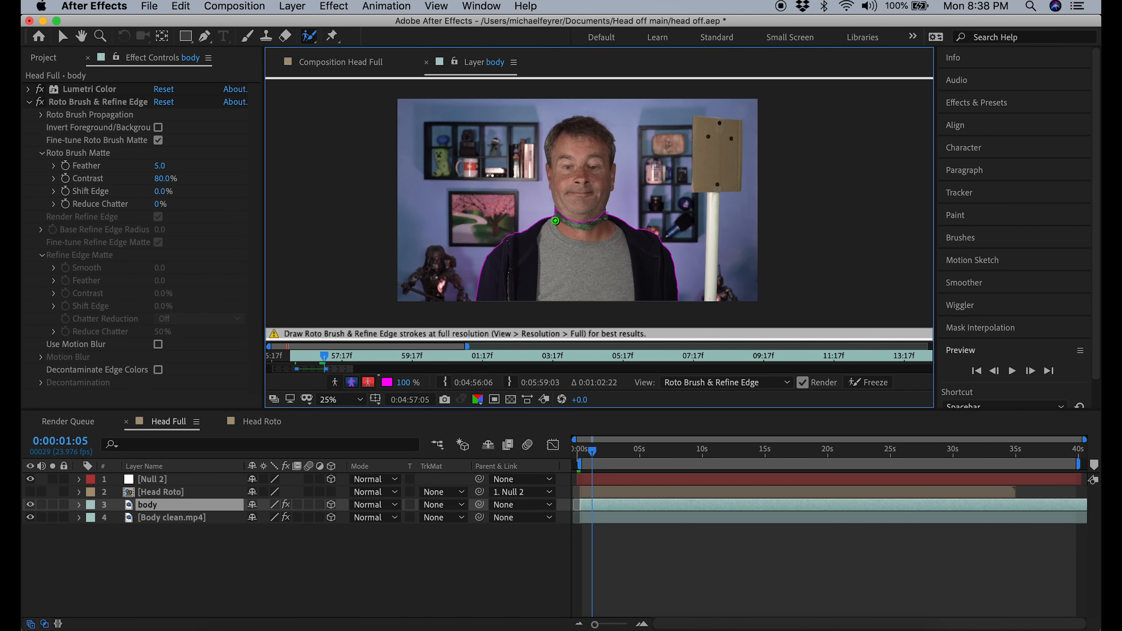
pyautogui.moveTo(715, 205); pyautogui.dragTo(711, 294)
pyautogui.scroll(3, 616, 243)
pyautogui.moveTo(590, 247); pyautogui.dragTo(406, 94)
pyautogui.moveTo(636, 251); pyautogui.dragTo(469, 117)
pyautogui.scroll(-3, 512, 189)
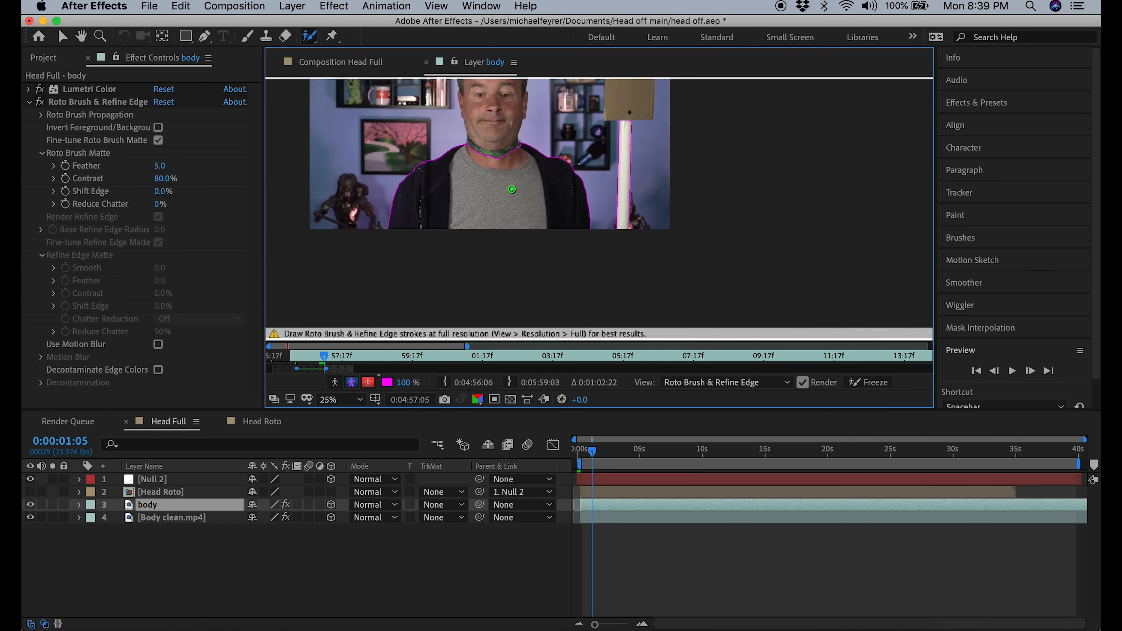
# At 0:00:02:01, exclude the green neckband from the body's Roto Brush matte
pyautogui.moveTo(336, 355); pyautogui.dragTo(358, 357)
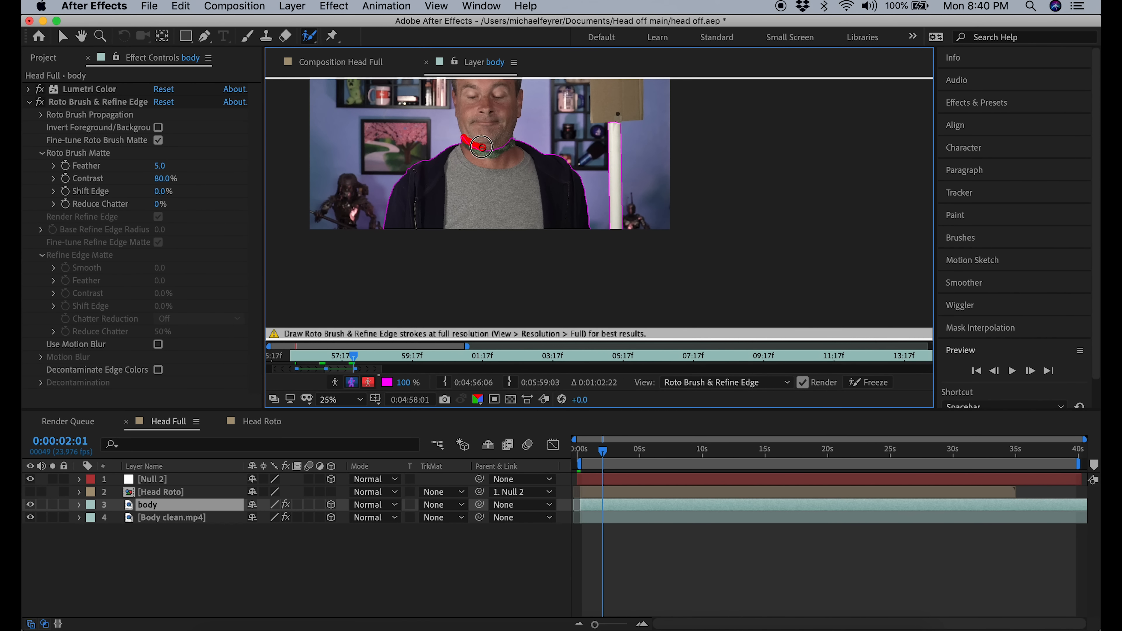
pyautogui.scroll(3, 484, 134)
pyautogui.scroll(-3, 528, 181)
# Advance to 0:00:02:21 and correct the body's Roto Brush matte along the jacket, neck and pole
pyautogui.moveTo(354, 356); pyautogui.dragTo(379, 357)
pyautogui.click(1030, 371)
pyautogui.click(1030, 371)
pyautogui.click(1031, 370)
pyautogui.moveTo(435, 225); pyautogui.dragTo(462, 226)
pyautogui.scroll(3, 565, 204)
pyautogui.scroll(-3, 469, 183)
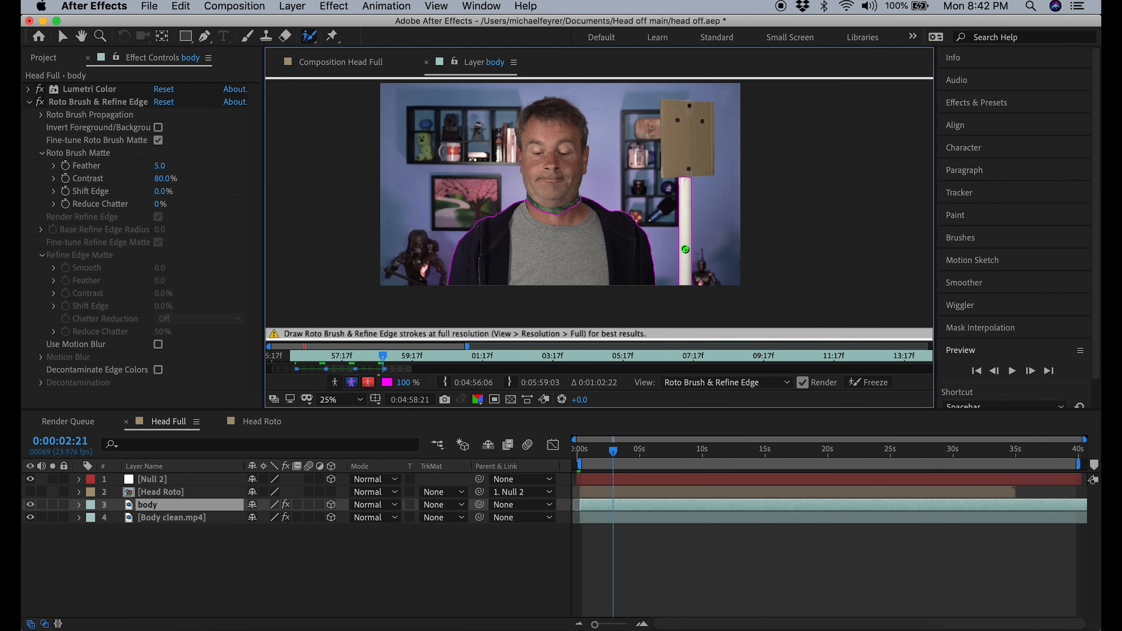
# Move on past 0:00:02:21 and brush corrections into the body matte across the torso and around the neckband
pyautogui.moveTo(382, 357); pyautogui.dragTo(411, 357)
pyautogui.press('pagedown')
pyautogui.press('pagedown')
pyautogui.press('pagedown')
pyautogui.moveTo(458, 275); pyautogui.dragTo(626, 273)
pyautogui.scroll(3, 572, 197)
pyautogui.moveTo(504, 175); pyautogui.dragTo(462, 195)
pyautogui.scroll(-2, 461, 195)
pyautogui.moveTo(426, 270)
pyautogui.mouseDown()
pyautogui.moveTo(656, 181)
pyautogui.moveTo(652, 243)
pyautogui.mouseUp()
pyautogui.scroll(-2, 656, 181)
# Advance to 0:00:04:13, brush the white pole into the body's Roto Brush matte and correct the edge beside the neckband
pyautogui.moveTo(412, 357); pyautogui.dragTo(438, 357)
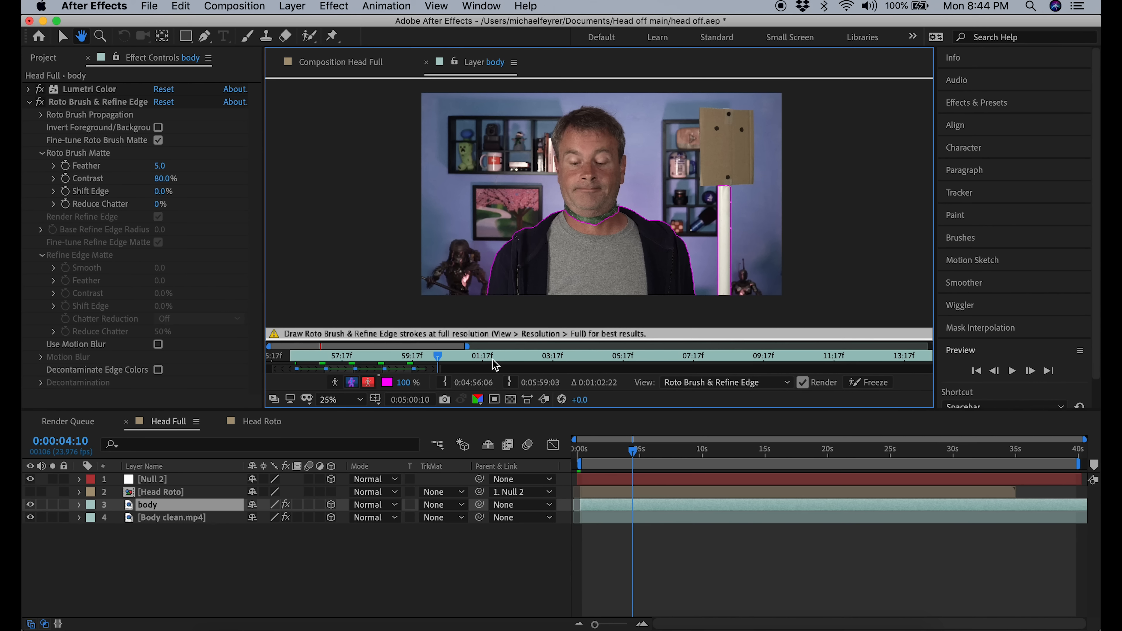
pyautogui.click(1031, 371)
pyautogui.click(1030, 371)
pyautogui.click(1030, 371)
pyautogui.click(309, 37)
pyautogui.moveTo(724, 195); pyautogui.dragTo(724, 281)
pyautogui.moveTo(607, 210); pyautogui.dragTo(608, 210)
pyautogui.scroll(3, 618, 199)
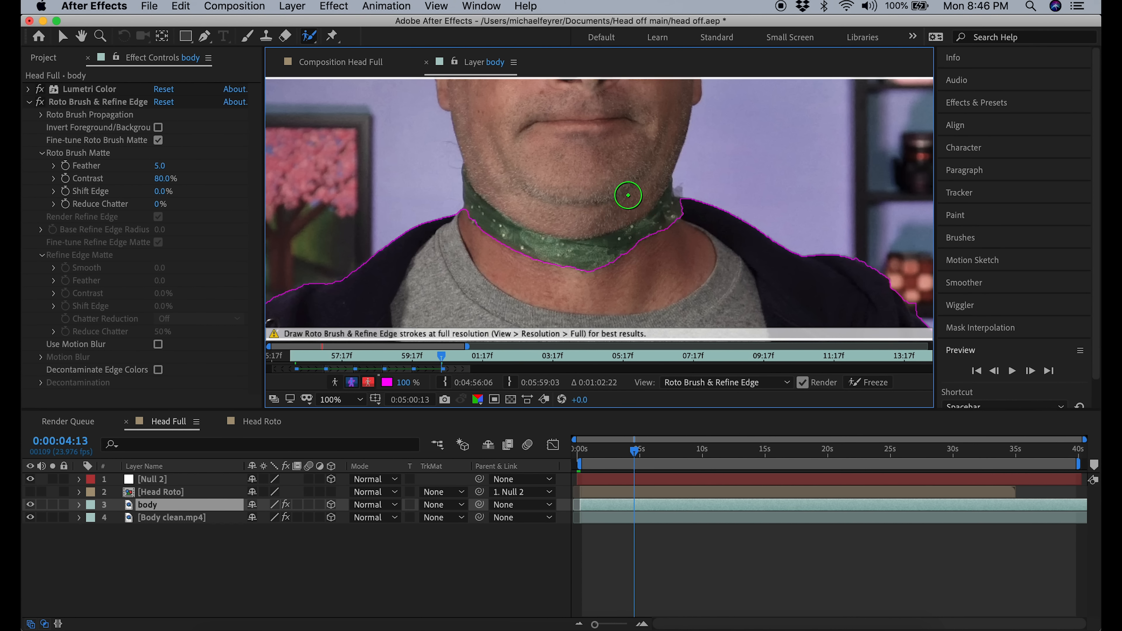
pyautogui.scroll(-3, 626, 193)
# Move on past 0:00:04:13 and brush the upper part of the white pole into the body matte
pyautogui.click(467, 358)
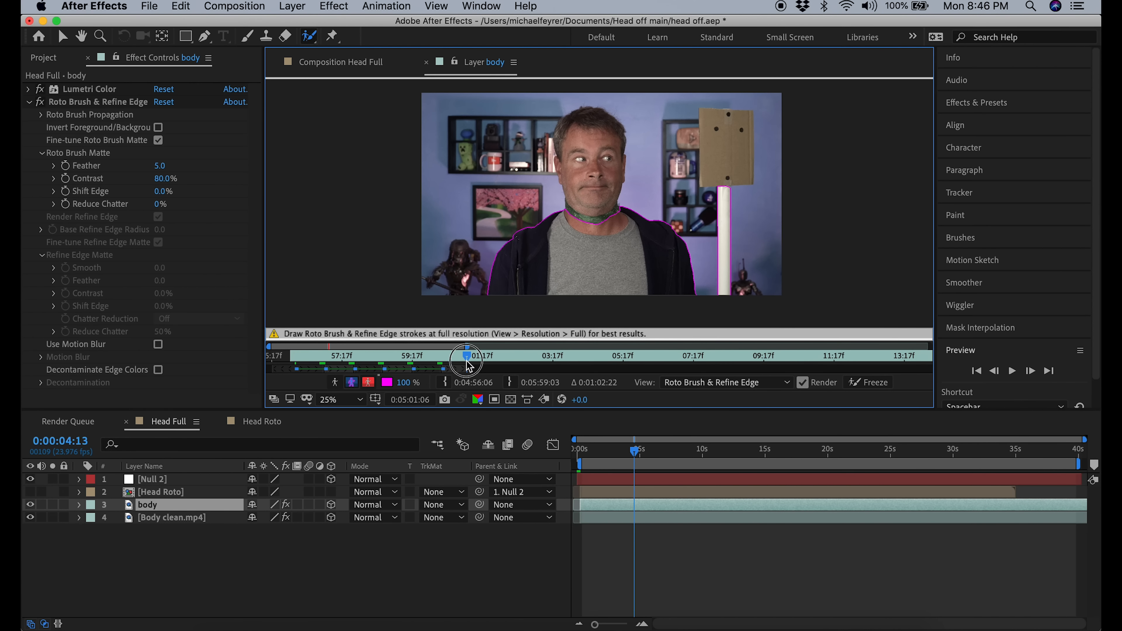
pyautogui.click(1030, 372)
pyautogui.click(1030, 372)
pyautogui.click(1030, 371)
pyautogui.moveTo(721, 197); pyautogui.dragTo(722, 208)
# Carry the body's Roto Brush matte forward through 0:00:06:03 and 0:00:06:23 to 0:00:07:10
pyautogui.click(497, 358)
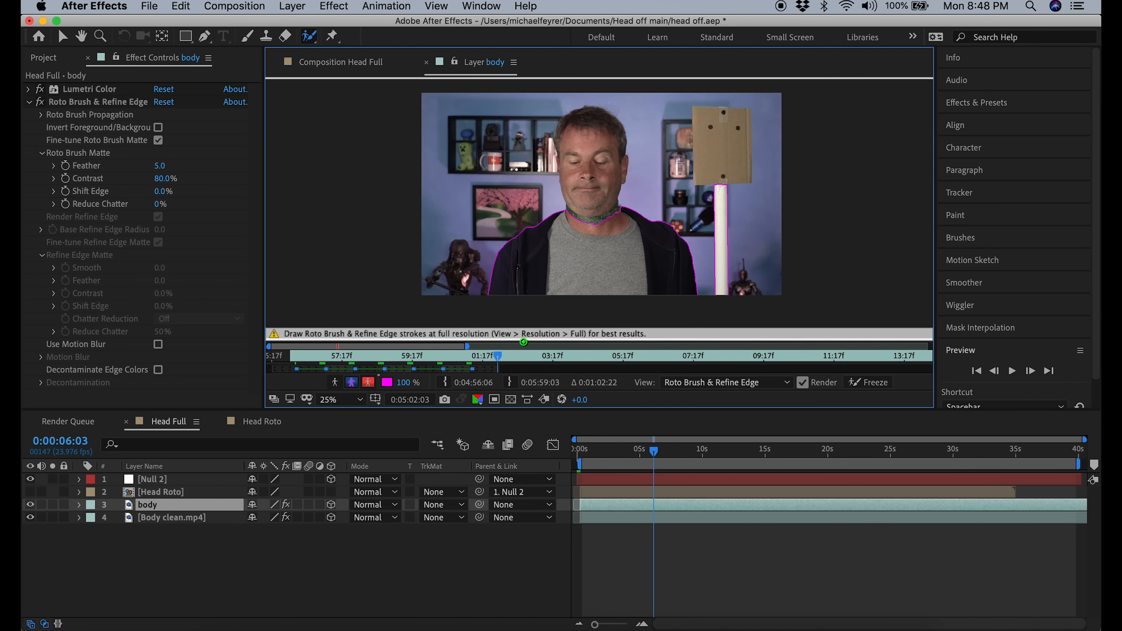
pyautogui.click(1030, 371)
pyautogui.click(1030, 371)
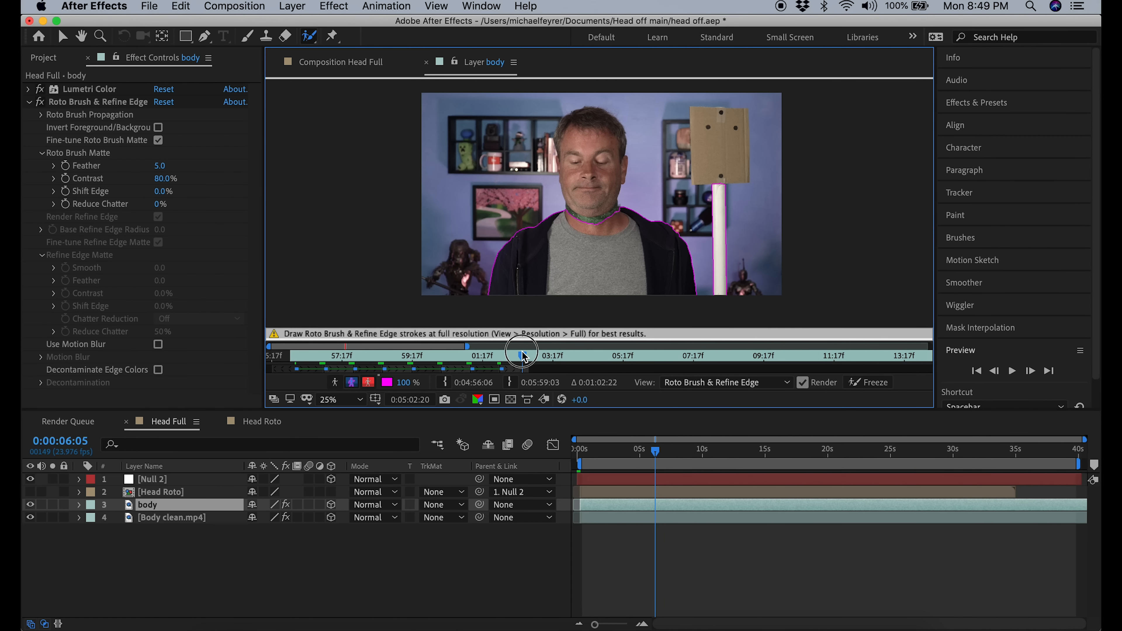
pyautogui.click(526, 357)
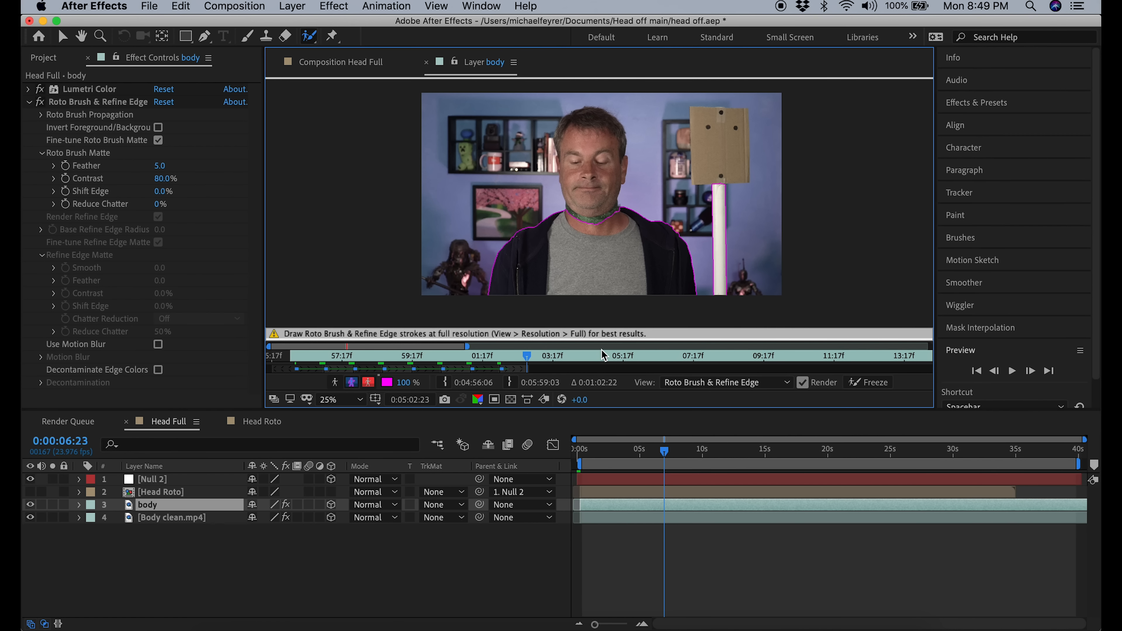
pyautogui.press('pagedown')
pyautogui.press('pagedown')
pyautogui.moveTo(665, 450); pyautogui.dragTo(675, 451)
pyautogui.moveTo(565, 219); pyautogui.dragTo(577, 232)
pyautogui.moveTo(504, 173); pyautogui.dragTo(453, 278)
pyautogui.moveTo(675, 451); pyautogui.dragTo(669, 451)
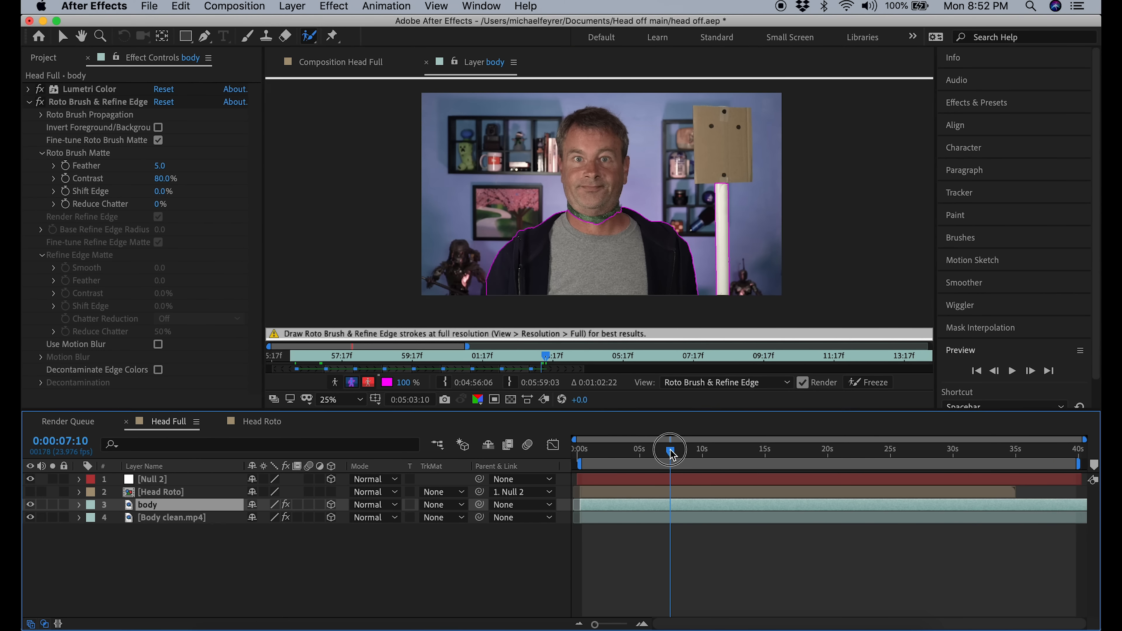
# Step frame by frame on from 0:00:07:10 and brush the rising arm into the body matte
pyautogui.scroll(2, 600, 203)
pyautogui.click(81, 36)
pyautogui.moveTo(508, 287); pyautogui.dragTo(662, 110)
pyautogui.click(309, 37)
pyautogui.moveTo(669, 452)
pyautogui.mouseDown()
pyautogui.moveTo(679, 451)
pyautogui.moveTo(669, 451)
pyautogui.mouseUp()
pyautogui.click(1031, 372)
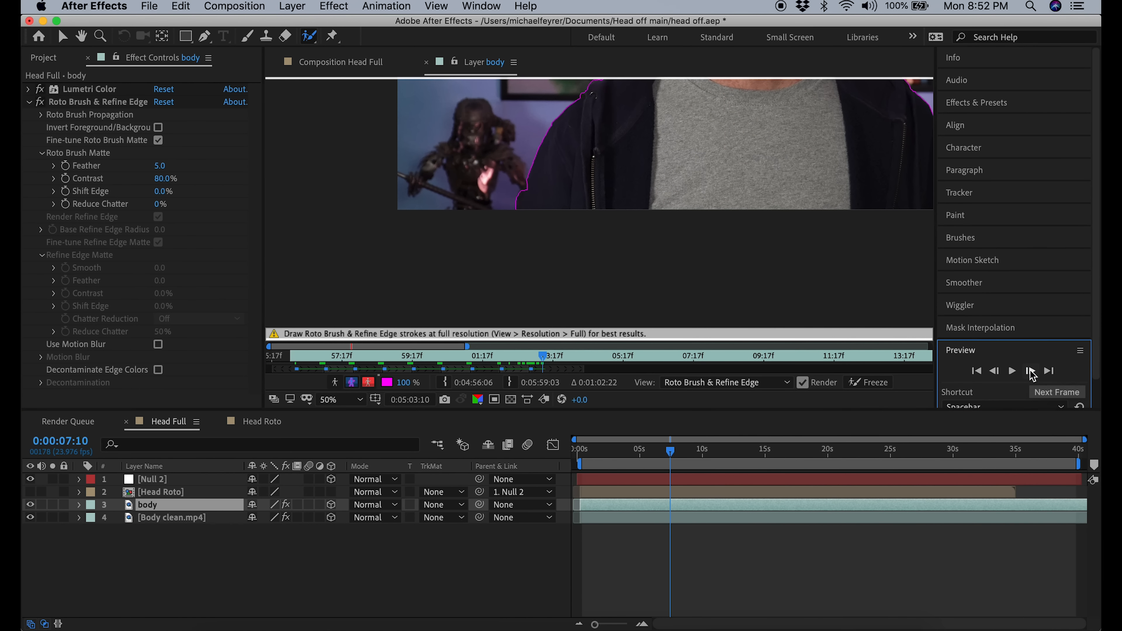
pyautogui.scroll(2, 511, 163)
pyautogui.click(81, 36)
pyautogui.moveTo(274, 95); pyautogui.dragTo(358, 145)
pyautogui.scroll(-4, 654, 208)
pyautogui.scroll(2, 653, 208)
pyautogui.moveTo(723, 242); pyautogui.dragTo(608, 333)
pyautogui.tripleClick(1031, 372)
pyautogui.click(309, 37)
pyautogui.click(1030, 372)
pyautogui.moveTo(348, 303)
pyautogui.mouseDown()
pyautogui.moveTo(320, 306)
pyautogui.moveTo(736, 189)
pyautogui.moveTo(691, 188)
pyautogui.mouseUp()
# Advance to 0:00:07:16 and brush the raised hand and thumb into the body matte
pyautogui.click(1030, 372)
pyautogui.scroll(1, 333, 308)
pyautogui.press('space')
pyautogui.scroll(-3, 319, 153)
pyautogui.moveTo(672, 451); pyautogui.dragTo(672, 451)
pyautogui.scroll(2, 599, 208)
pyautogui.moveTo(479, 188); pyautogui.dragTo(579, 179)
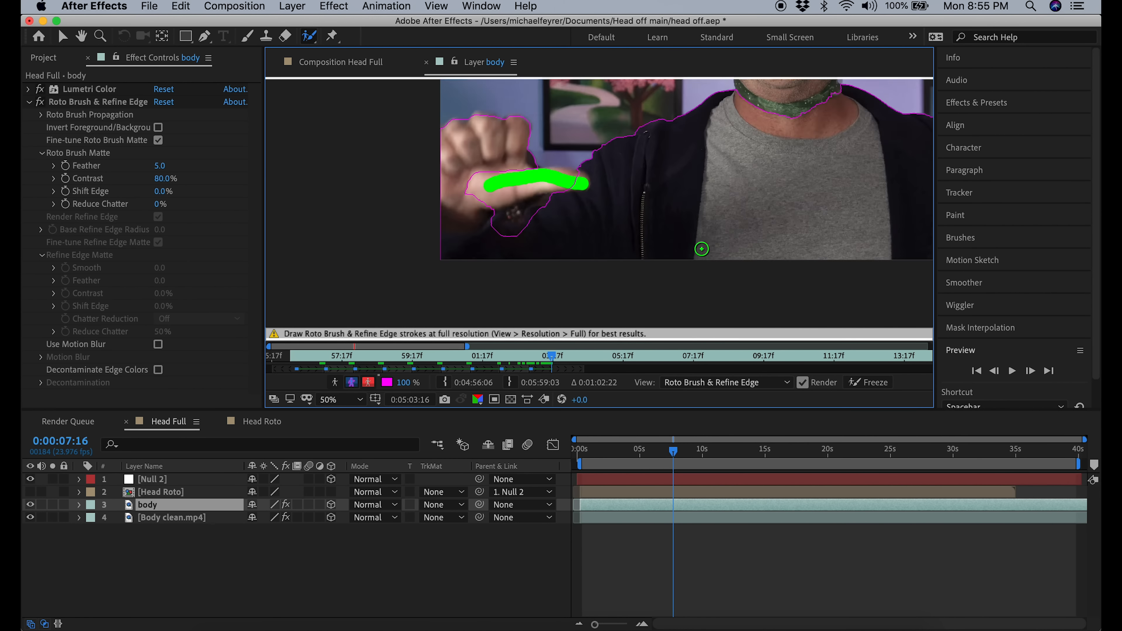
# At 0:00:07:16, clean up the body matte around the raised hand and sleeve, excluding stray background
pyautogui.scroll(1, 522, 219)
pyautogui.keyDown('alt'); pyautogui.click(428, 221); pyautogui.keyUp('alt')
pyautogui.moveTo(553, 230); pyautogui.dragTo(535, 229)
pyautogui.moveTo(458, 195); pyautogui.dragTo(435, 214)
pyautogui.scroll(-1, 469, 226)
pyautogui.scroll(-1, 469, 226)
# Advance to 0:00:07:17 and correct the body matte around the raised sleeve and fist
pyautogui.moveTo(673, 451); pyautogui.dragTo(673, 451)
pyautogui.scroll(1, 521, 209)
pyautogui.moveTo(448, 216); pyautogui.dragTo(461, 257)
pyautogui.scroll(1, 568, 106)
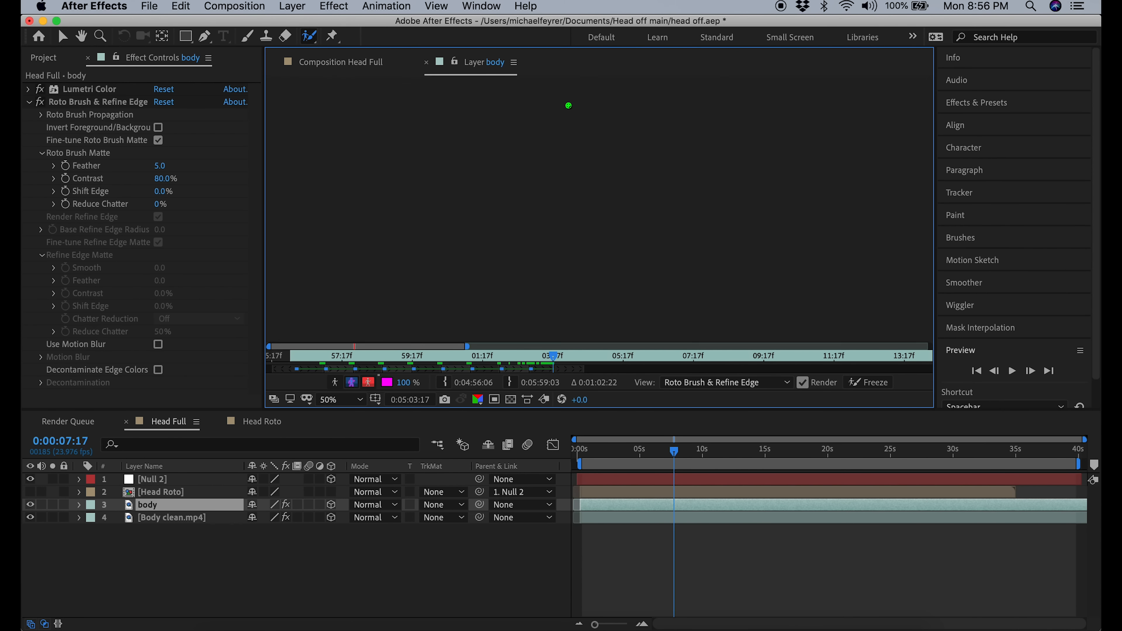
pyautogui.moveTo(530, 170); pyautogui.dragTo(443, 170)
pyautogui.scroll(-1, 443, 170)
pyautogui.click(81, 36)
pyautogui.moveTo(570, 168); pyautogui.dragTo(580, 231)
pyautogui.click(309, 37)
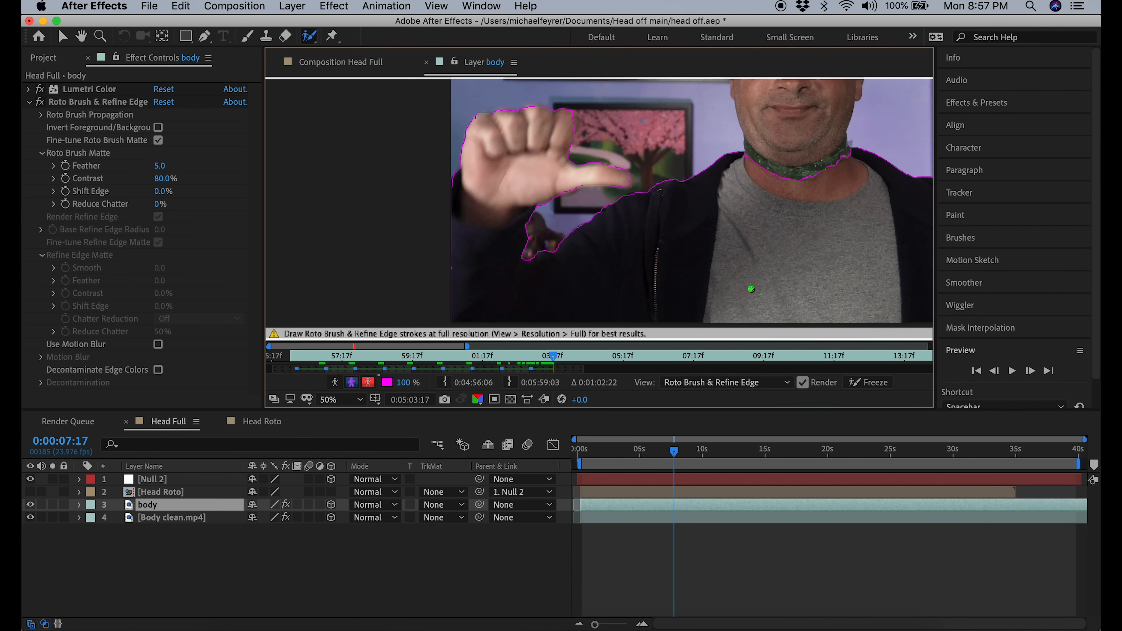
# Advance to 0:00:07:18 and correct the body matte along the raised sleeve and the thumb
pyautogui.scroll(-1, 696, 209)
pyautogui.click(994, 371)
pyautogui.click(1030, 371)
pyautogui.click(1030, 372)
pyautogui.scroll(1, 697, 209)
pyautogui.moveTo(456, 248); pyautogui.dragTo(458, 128)
pyautogui.moveTo(629, 122); pyautogui.dragTo(660, 129)
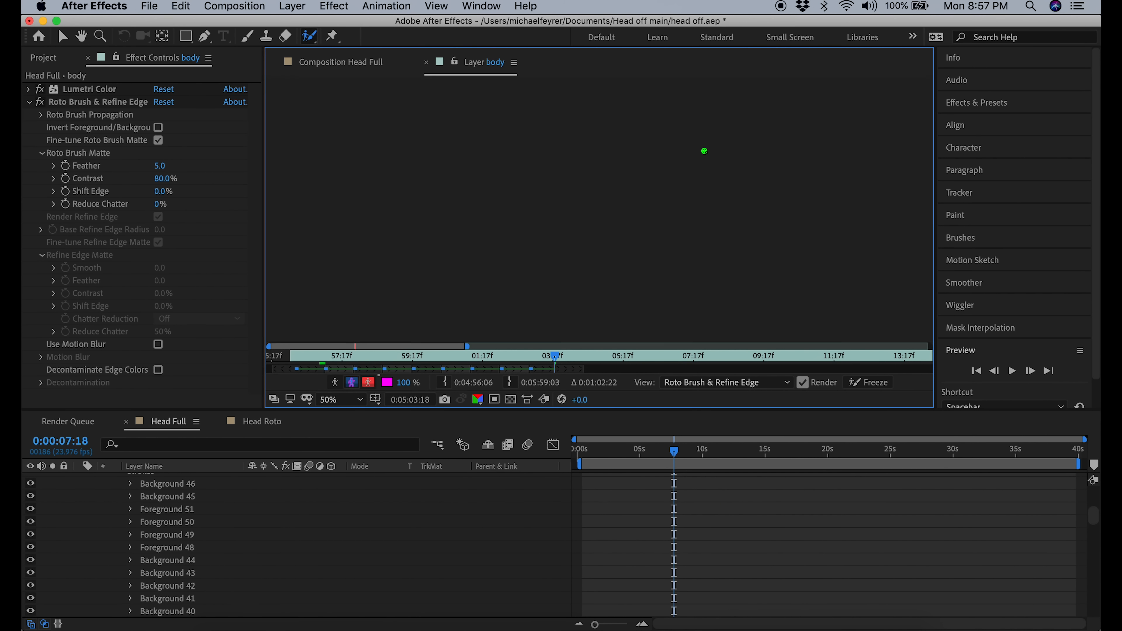
# At 0:00:07:18, correct the body matte along the neckband, the sleeve's outer edge and the gap beneath the hand
pyautogui.moveTo(769, 198); pyautogui.dragTo(791, 190)
pyautogui.moveTo(742, 162); pyautogui.dragTo(822, 168)
pyautogui.moveTo(454, 128); pyautogui.dragTo(454, 137)
pyautogui.moveTo(454, 243); pyautogui.dragTo(455, 256)
pyautogui.moveTo(455, 309); pyautogui.dragTo(458, 319)
pyautogui.moveTo(535, 234); pyautogui.dragTo(546, 224)
# At 0:00:07:18, exclude the shelf area above the fist from the body's Roto Brush matte
pyautogui.scroll(-1, 449, 208)
pyautogui.scroll(1, 448, 209)
pyautogui.press('h')
pyautogui.moveTo(575, 133); pyautogui.dragTo(587, 229)
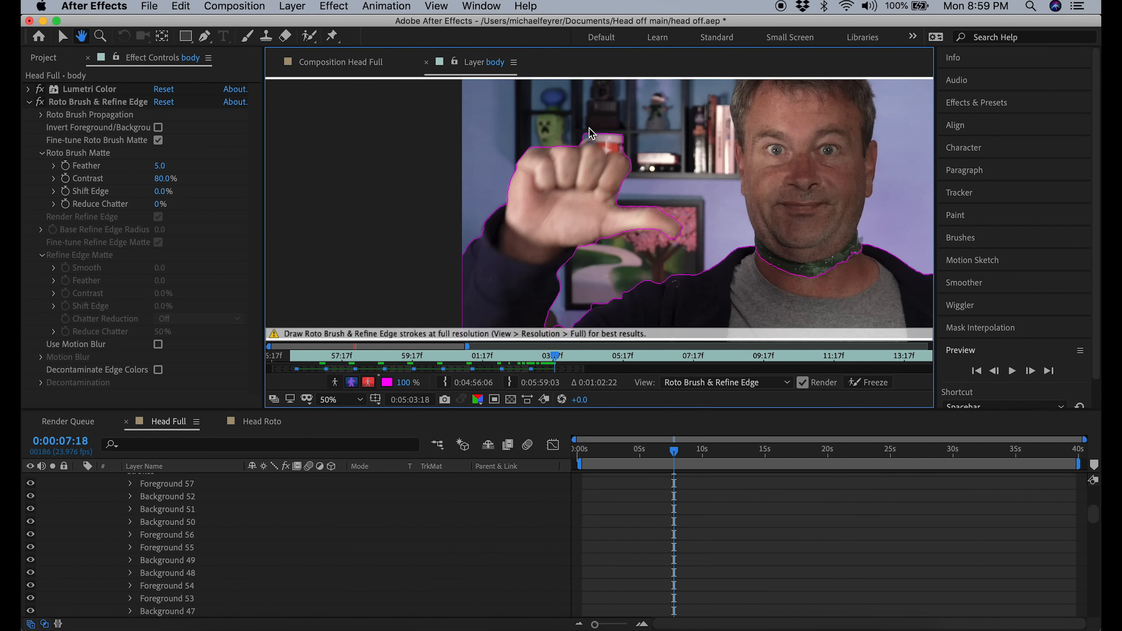
pyautogui.hotkey('alt', 'w')
pyautogui.moveTo(592, 137); pyautogui.dragTo(618, 142)
pyautogui.scroll(-2, 601, 207)
# Advance to 0:00:07:19 and correct the body matte around the raised hand and thumb
pyautogui.press('pagedown')
pyautogui.moveTo(619, 214); pyautogui.dragTo(636, 213)
pyautogui.moveTo(619, 197); pyautogui.dragTo(698, 201)
pyautogui.scroll(2, 630, 199)
pyautogui.moveTo(636, 177); pyautogui.dragTo(680, 179)
# Advance to 0:00:07:20 and correct the body matte along the raised sleeve, the hand and the surrounding background
pyautogui.click(1030, 371)
pyautogui.scroll(1, 750, 177)
pyautogui.moveTo(880, 106); pyautogui.dragTo(885, 116)
pyautogui.moveTo(698, 144); pyautogui.dragTo(683, 145)
pyautogui.moveTo(464, 126); pyautogui.dragTo(453, 132)
pyautogui.scroll(1, 618, 221)
pyautogui.moveTo(636, 208); pyautogui.dragTo(623, 240)
pyautogui.scroll(-4, 624, 240)
pyautogui.scroll(3, 549, 304)
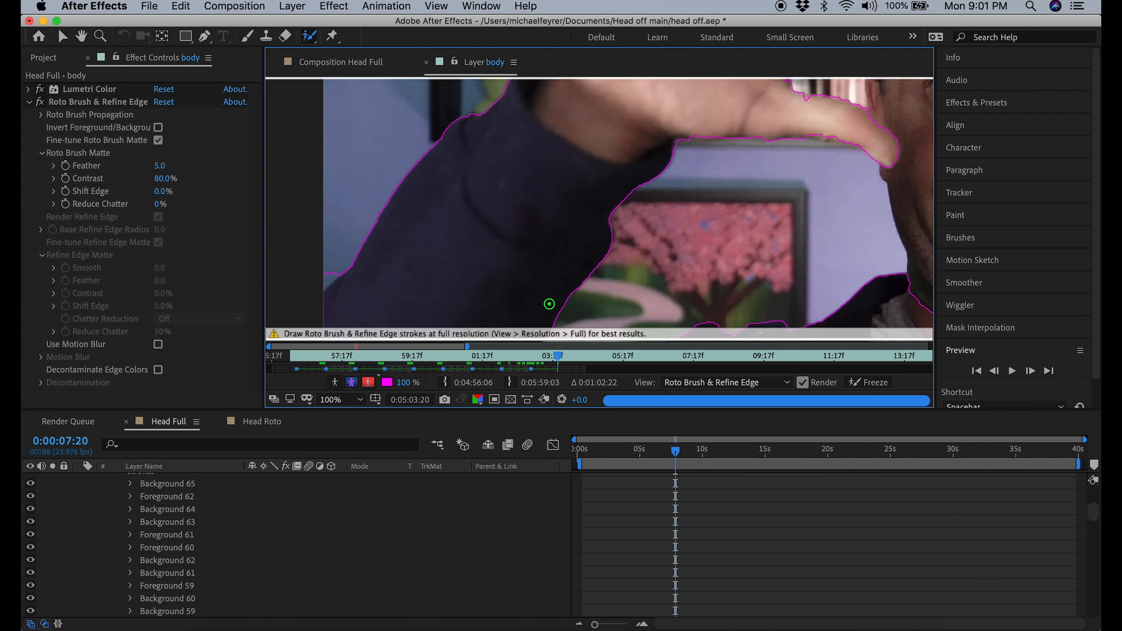
pyautogui.scroll(-1, 549, 304)
pyautogui.moveTo(455, 270); pyautogui.dragTo(480, 206)
pyautogui.scroll(-1, 481, 206)
# Advance to 0:00:07:21 and separate the hand and thumb from the face and background in the body matte
pyautogui.click(1030, 370)
pyautogui.scroll(1, 618, 177)
pyautogui.moveTo(663, 195)
pyautogui.mouseDown()
pyautogui.moveTo(692, 179)
pyautogui.moveTo(658, 197)
pyautogui.mouseUp()
pyautogui.scroll(1, 646, 178)
pyautogui.moveTo(636, 133); pyautogui.dragTo(662, 283)
pyautogui.moveTo(592, 212); pyautogui.dragTo(619, 234)
pyautogui.scroll(-1, 479, 146)
pyautogui.scroll(1, 547, 177)
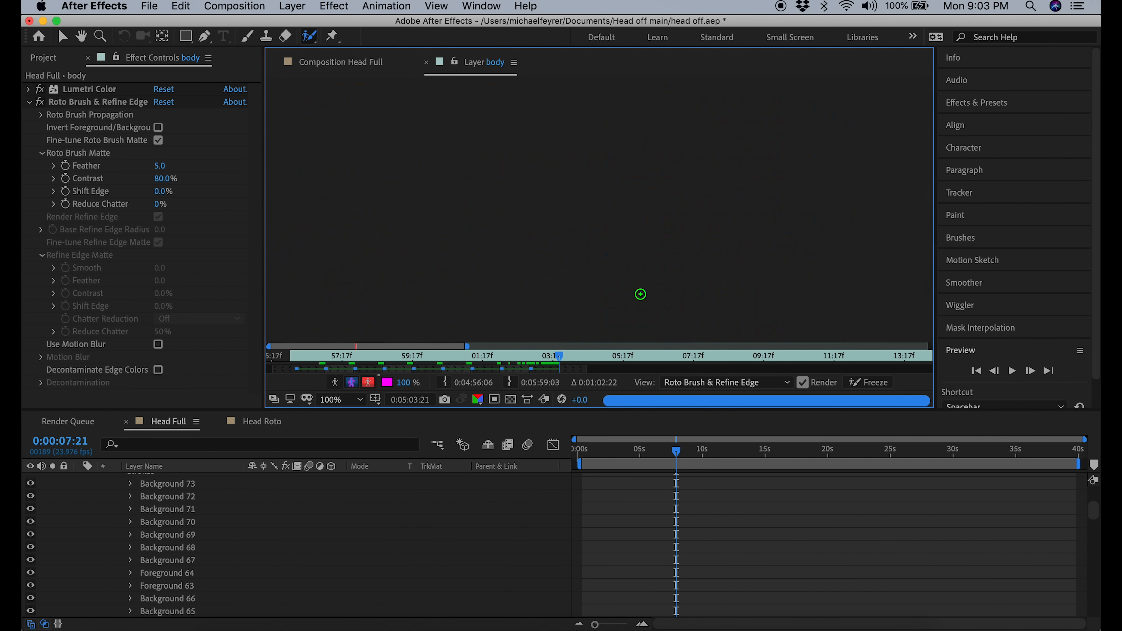
pyautogui.moveTo(631, 296); pyautogui.dragTo(660, 317)
pyautogui.scroll(-2, 660, 317)
# Advance to 0:00:07:22, exclude the face beside the thumb from the body matte and correct the sleeve's lower edge
pyautogui.click(1030, 371)
pyautogui.scroll(2, 739, 205)
pyautogui.scroll(-1, 654, 254)
pyautogui.moveTo(647, 247); pyautogui.dragTo(660, 276)
pyautogui.scroll(1, 703, 283)
pyautogui.press('space')
pyautogui.moveTo(506, 220); pyautogui.dragTo(435, 141)
pyautogui.moveTo(618, 270); pyautogui.dragTo(631, 296)
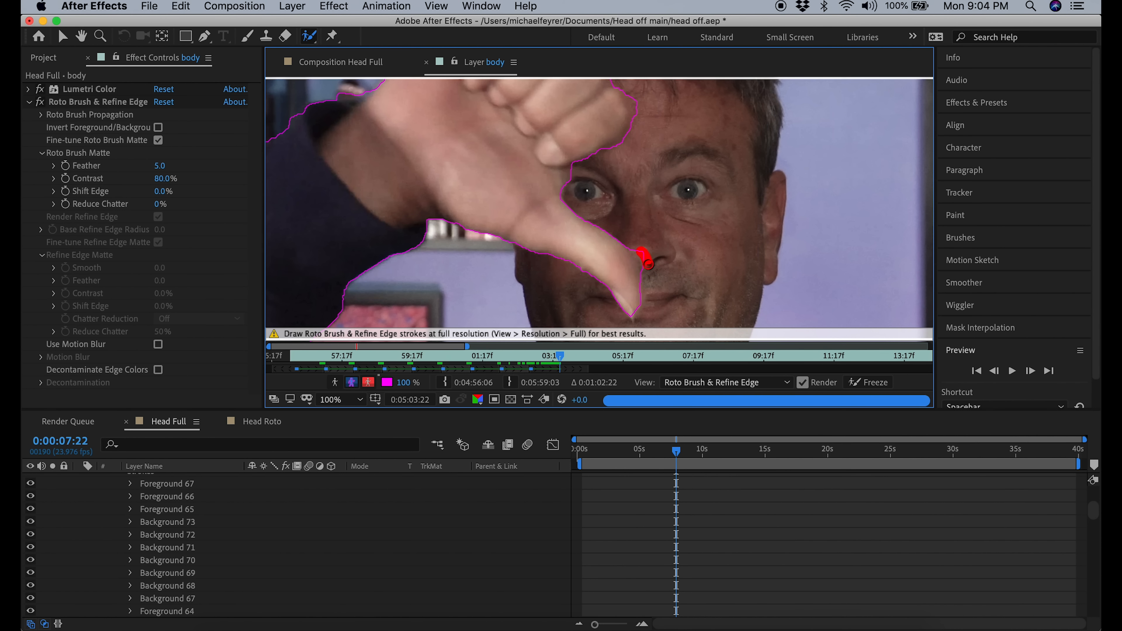
pyautogui.moveTo(646, 256); pyautogui.dragTo(651, 282)
pyautogui.scroll(-2, 646, 256)
pyautogui.moveTo(441, 293); pyautogui.dragTo(459, 278)
# Advance one frame past 0:00:07:22 and correct the body matte around the thumb and fingers in front of the face
pyautogui.click(1030, 371)
pyautogui.scroll(1, 649, 238)
pyautogui.moveTo(609, 221); pyautogui.dragTo(621, 252)
pyautogui.moveTo(636, 199); pyautogui.dragTo(619, 155)
pyautogui.moveTo(631, 148); pyautogui.dragTo(620, 140)
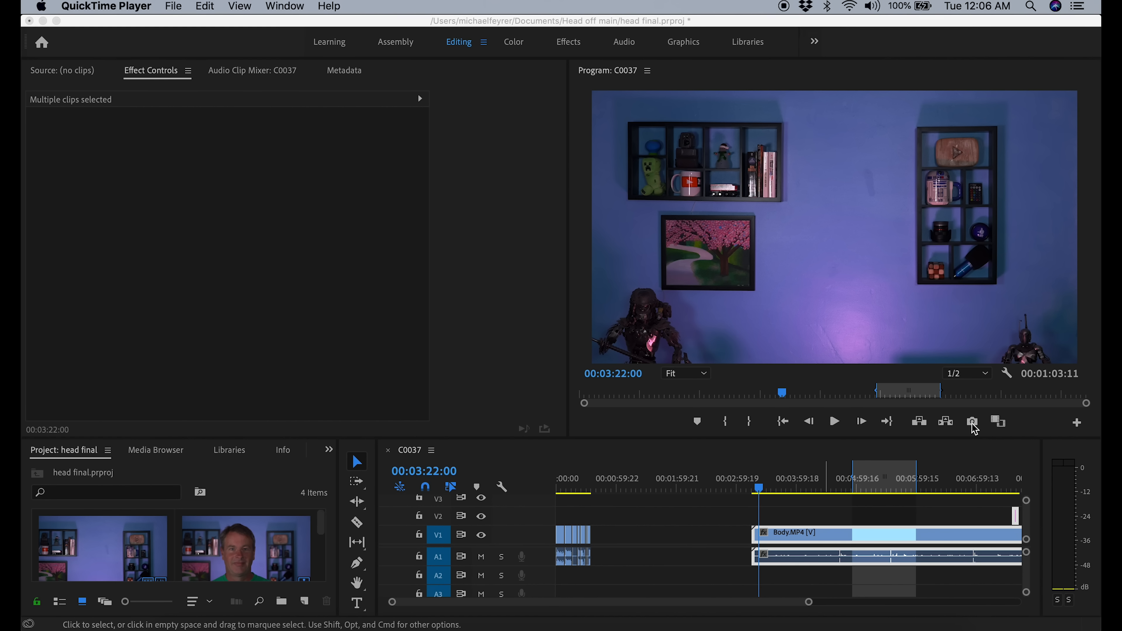
# In Premiere Pro, export the empty-room frame at 00:03:22:00 as a JPEG named backdrop to the Head off main folder
pyautogui.click(972, 423)
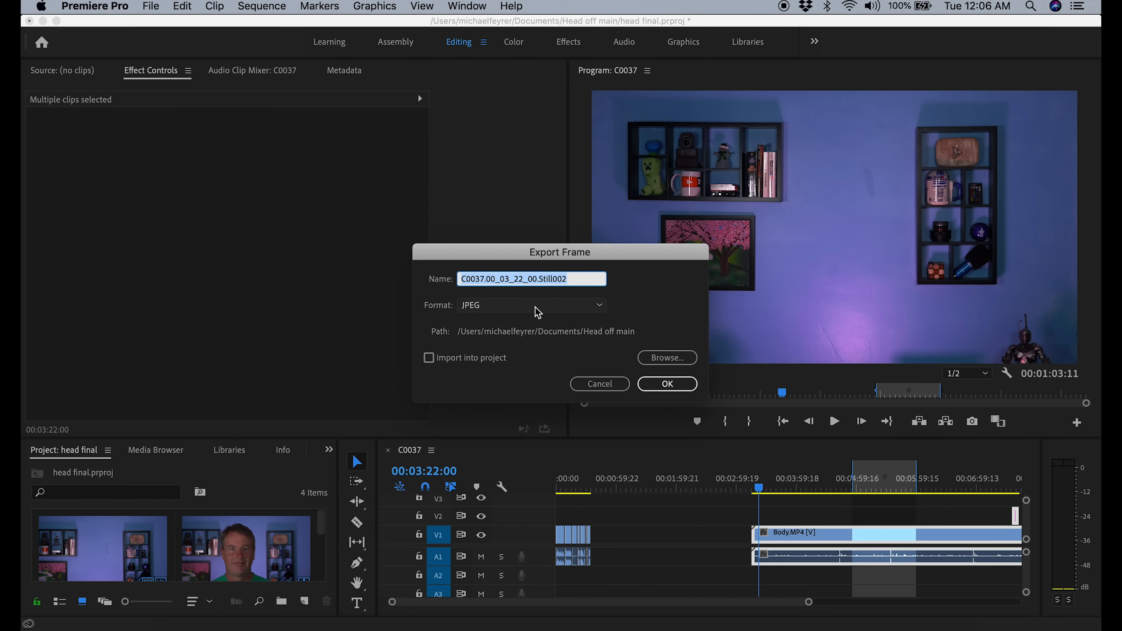
pyautogui.write('back')
pyautogui.click(658, 357)
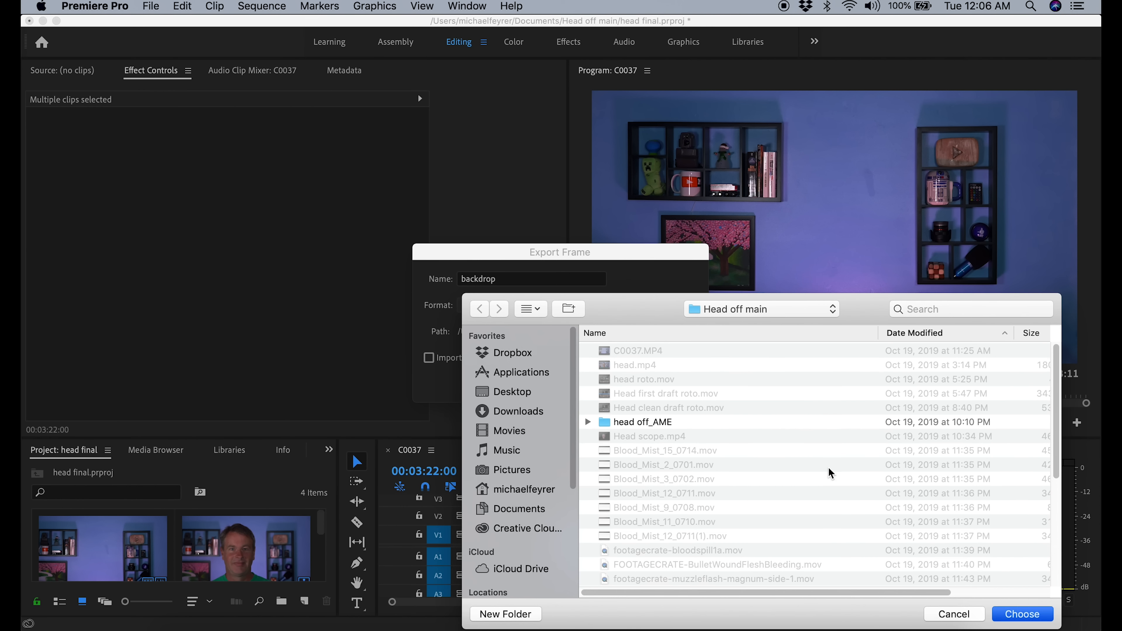
pyautogui.press('Return')
pyautogui.click(667, 384)
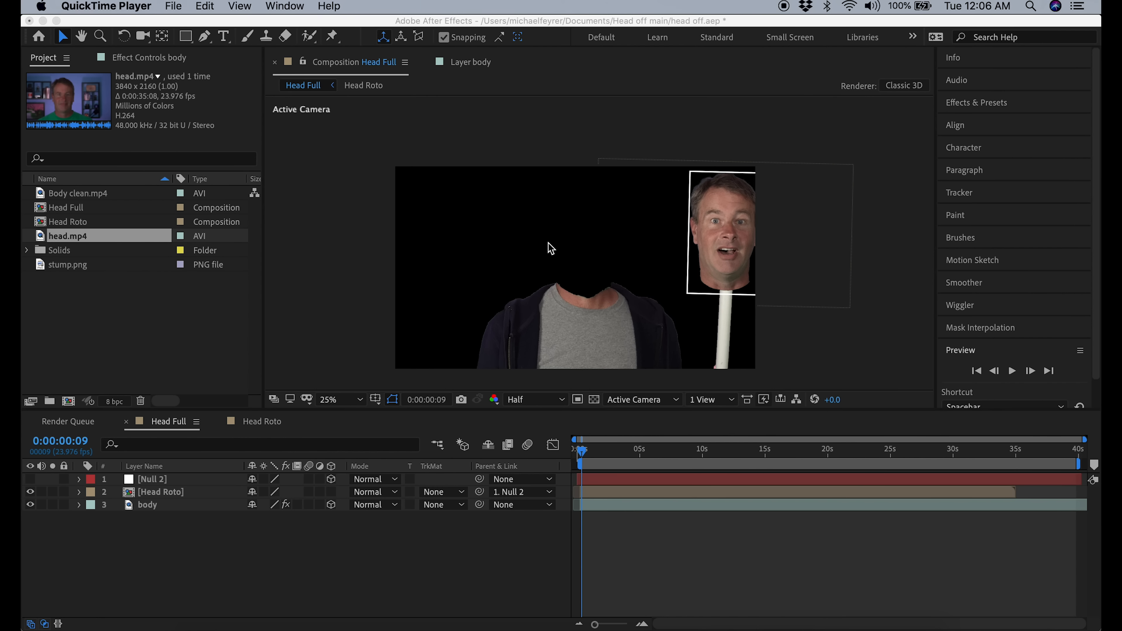
# Switch to After Effects, import backdrop.jpg into the Head Full composition and place it beneath the body layer
pyautogui.click(196, 629)
pyautogui.moveTo(702, 131); pyautogui.dragTo(311, 518)
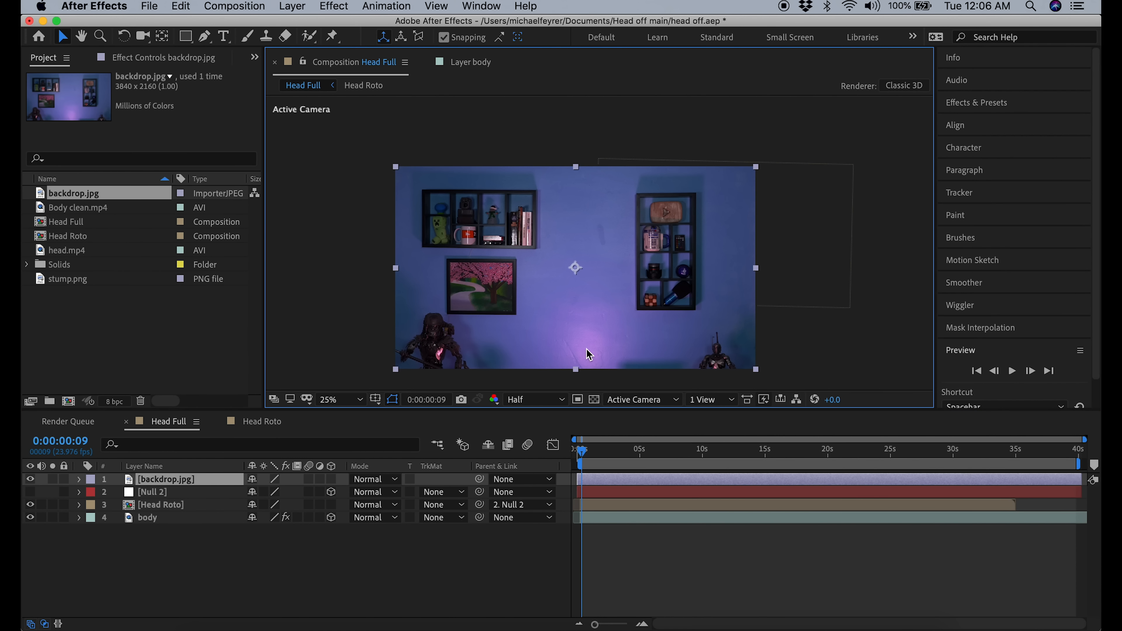
pyautogui.moveTo(219, 481); pyautogui.dragTo(219, 544)
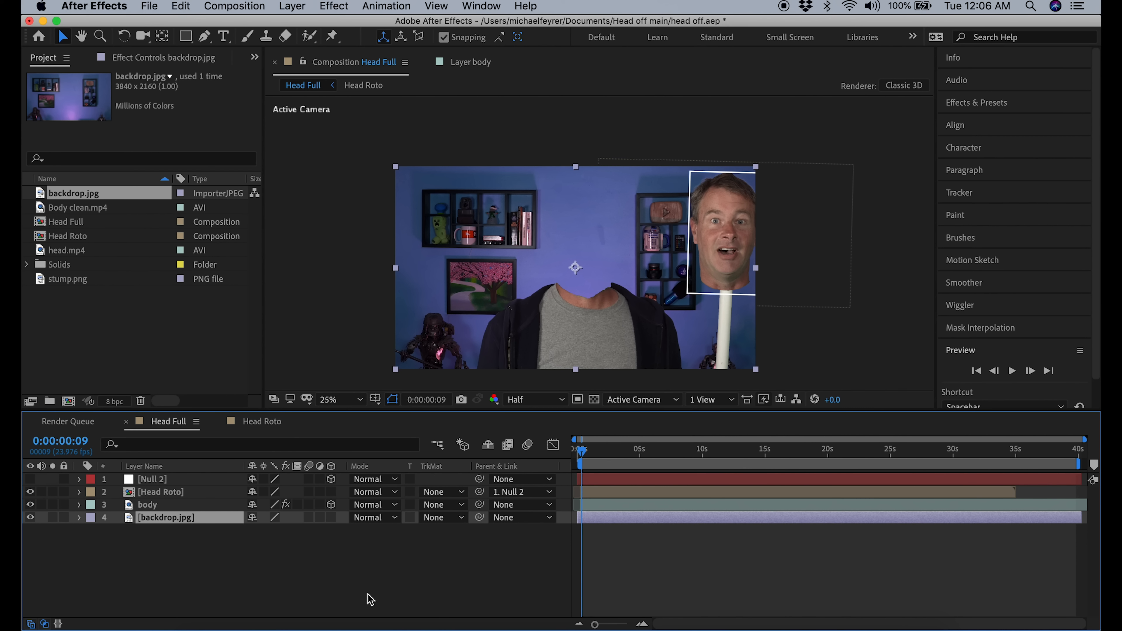